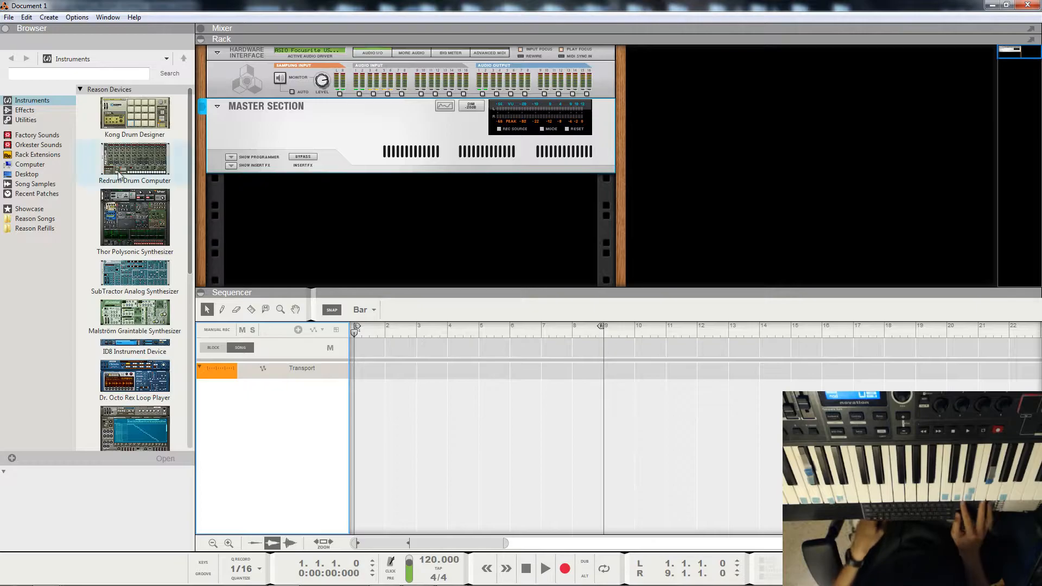
Step: Add a PX7 FM Synthesizer to the rack and fold the sequencer away to enlarge the rack area
drag(189, 176, 193, 303)
scroll(192, 302, down, 4)
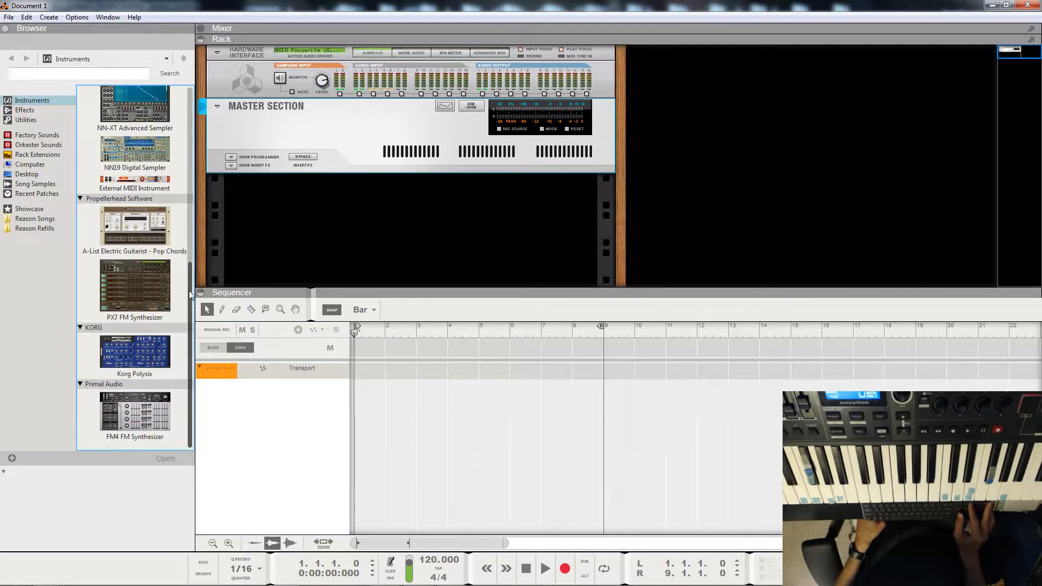
click(153, 281)
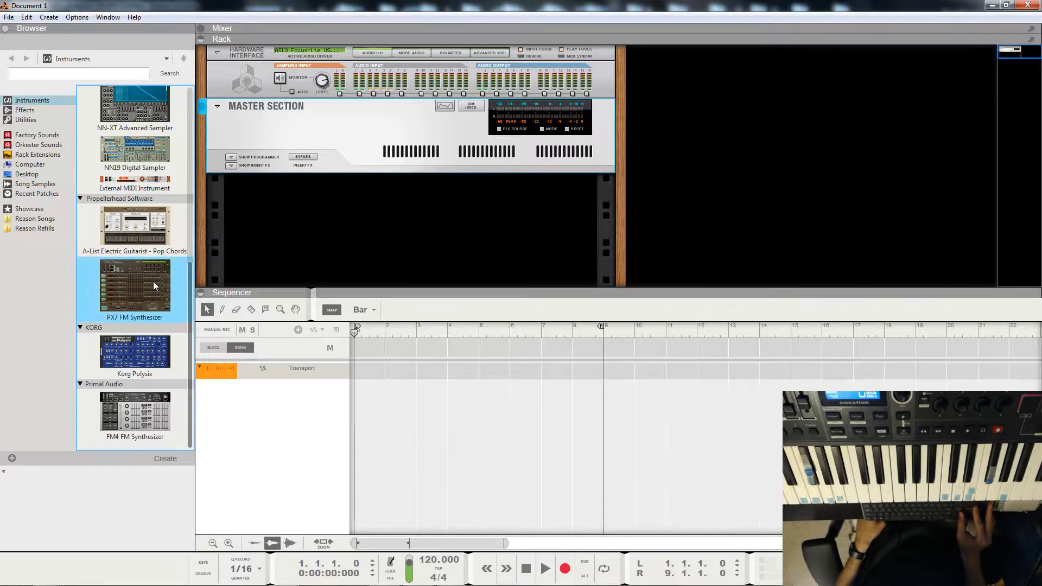
double_click(153, 281)
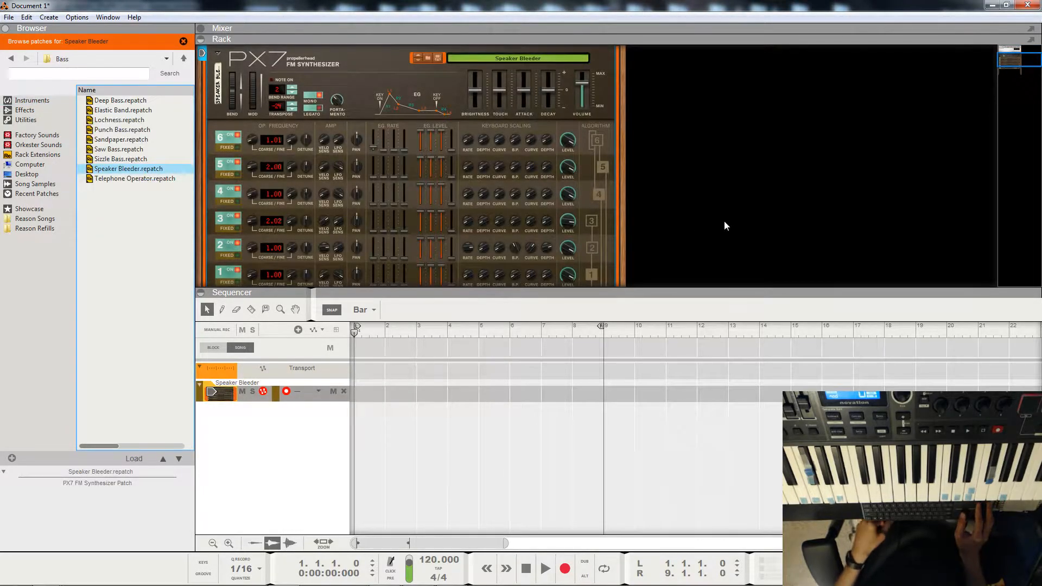
click(201, 293)
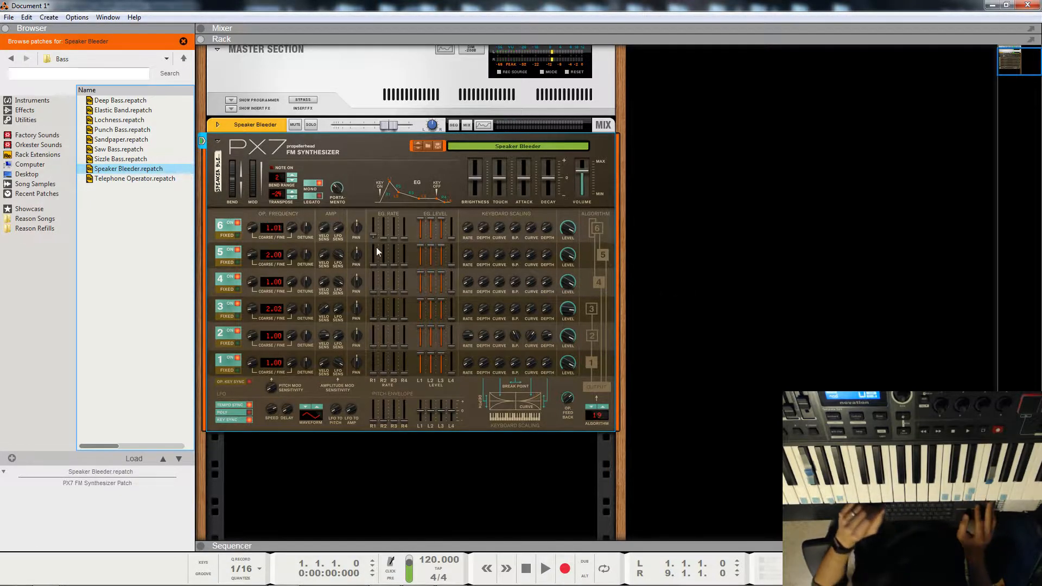
Step: Load the Elektro String Keys patch from the PX7 Keys folder
click(185, 59)
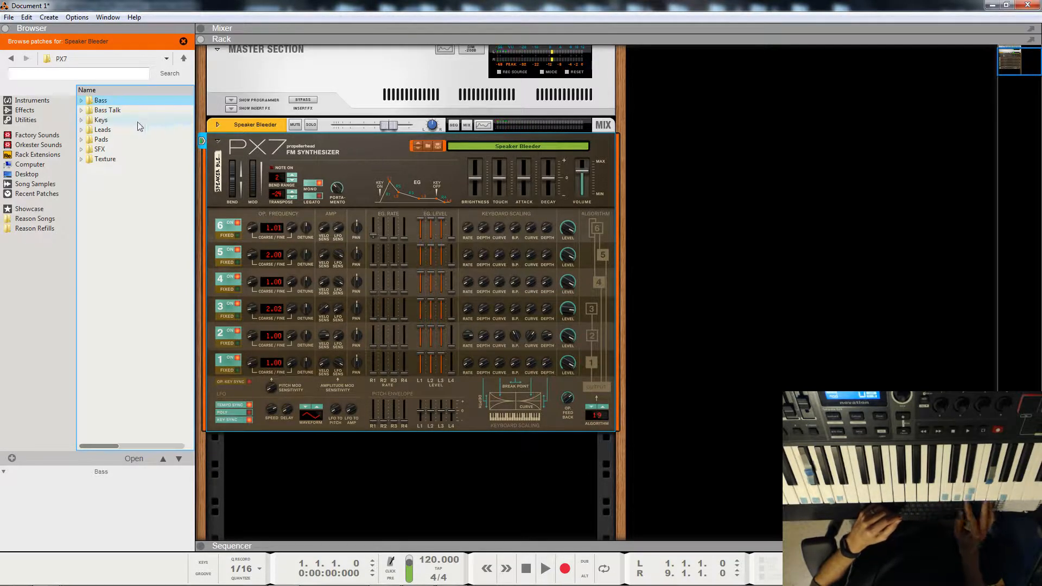
double_click(112, 121)
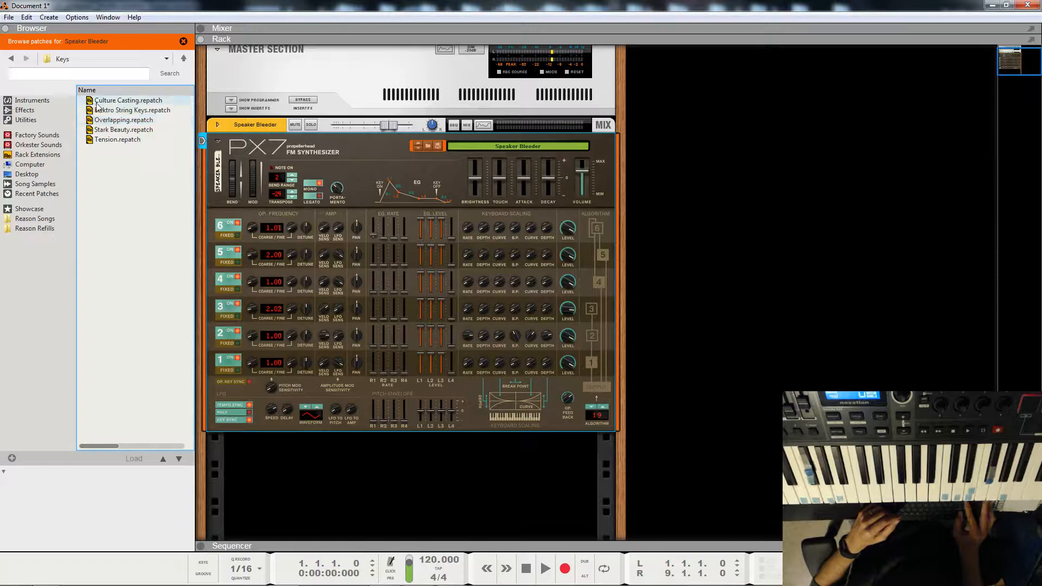
click(133, 110)
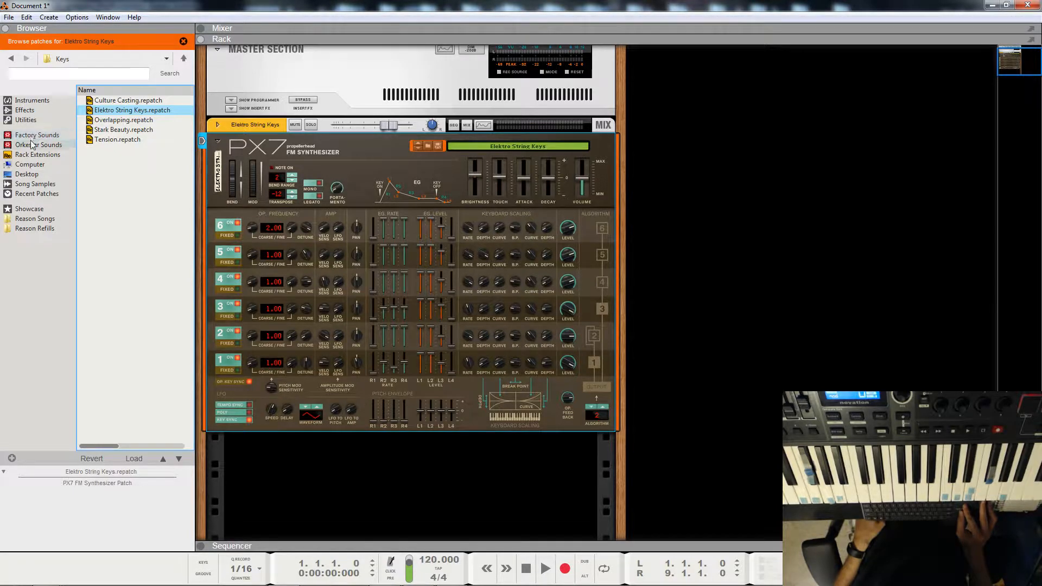
Step: Replace the PX7 with the FM4 FM Synthesizer from the instrument list
click(31, 101)
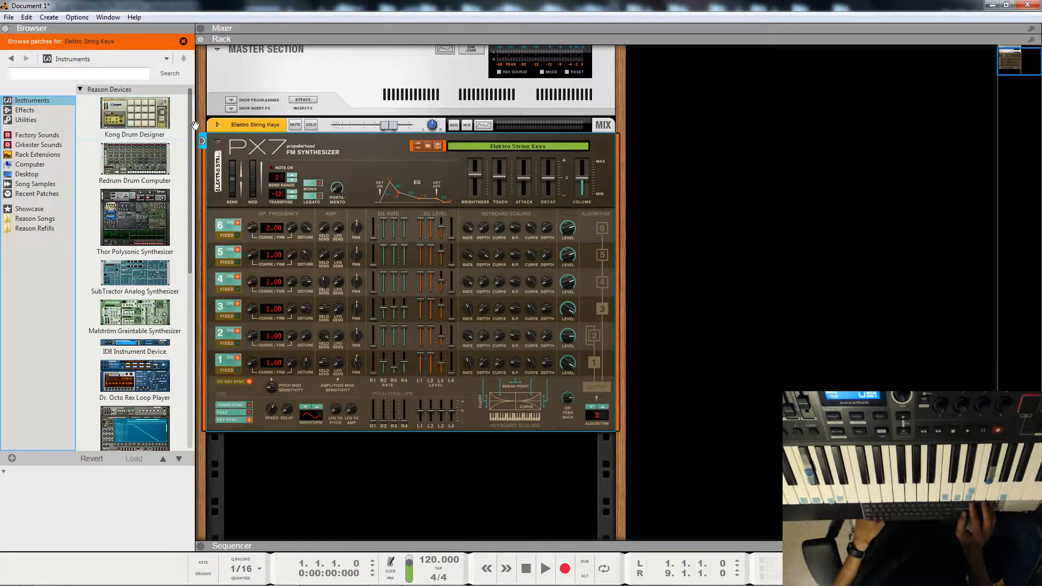
drag(191, 125, 193, 322)
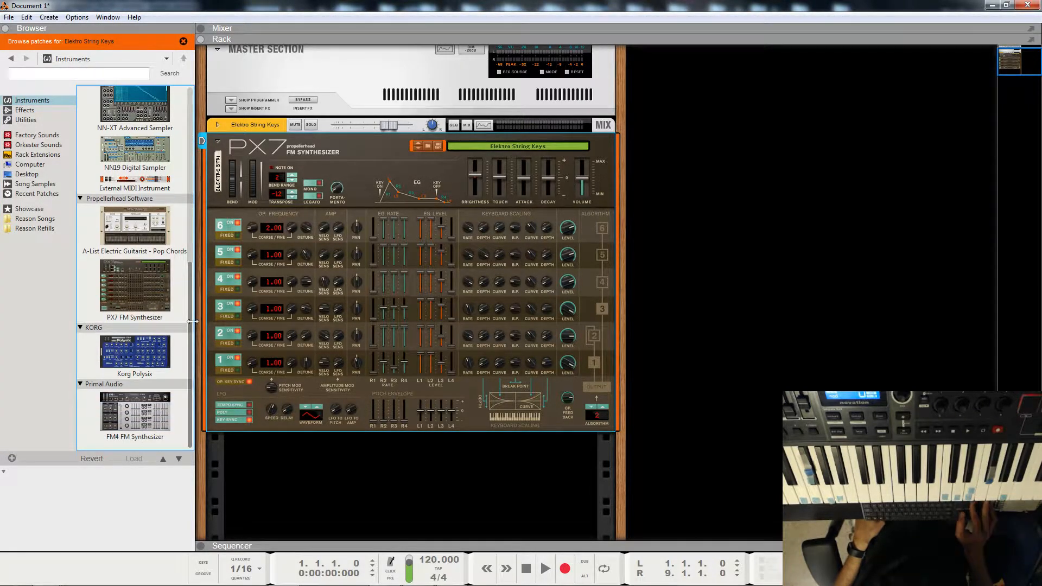
double_click(153, 400)
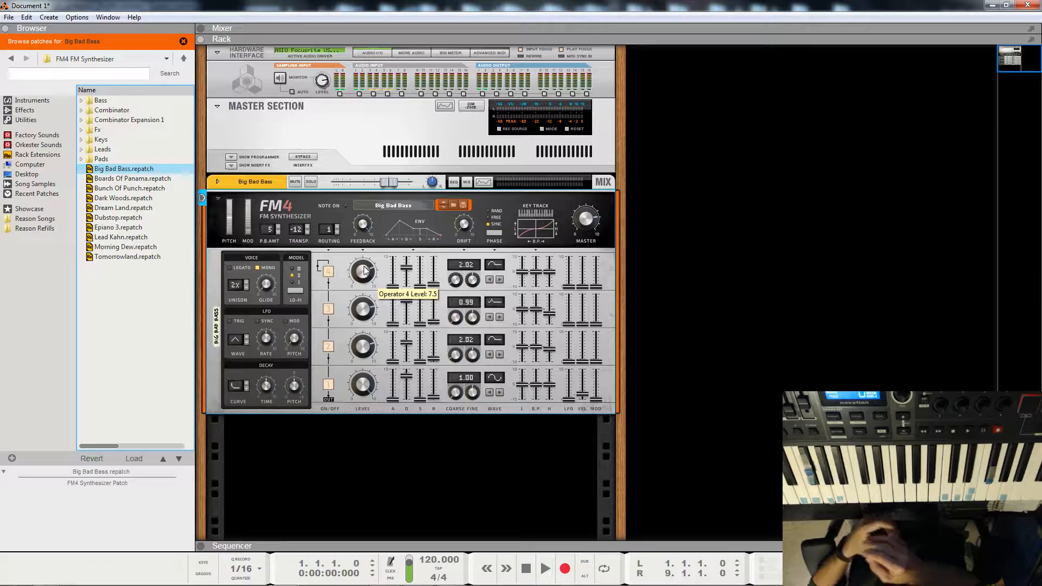
Step: Load the Bass Punch patch from the FM4 Bass folder and step its lo-fi model selector up to the topmost option
double_click(108, 100)
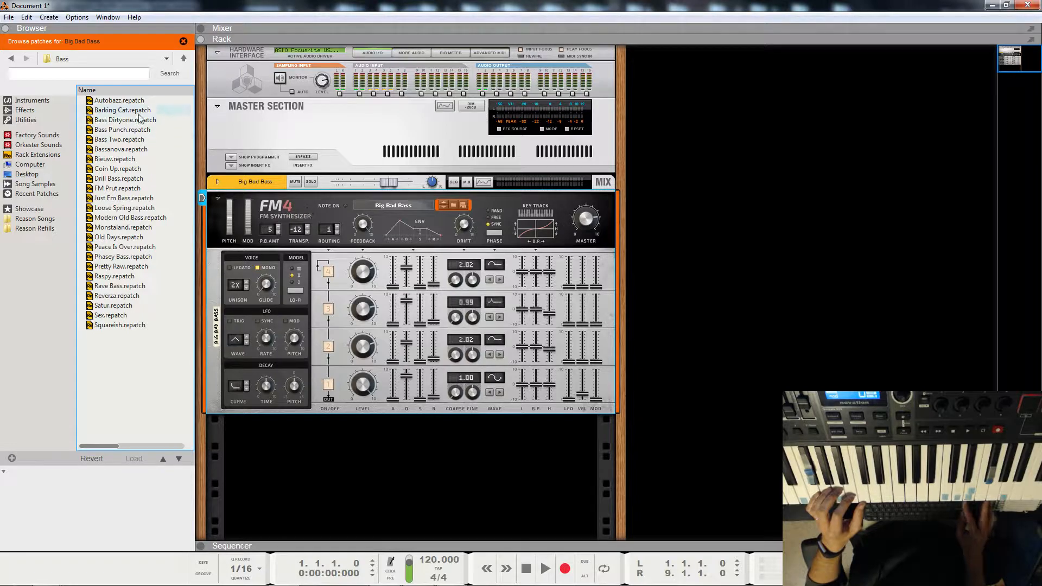
click(109, 131)
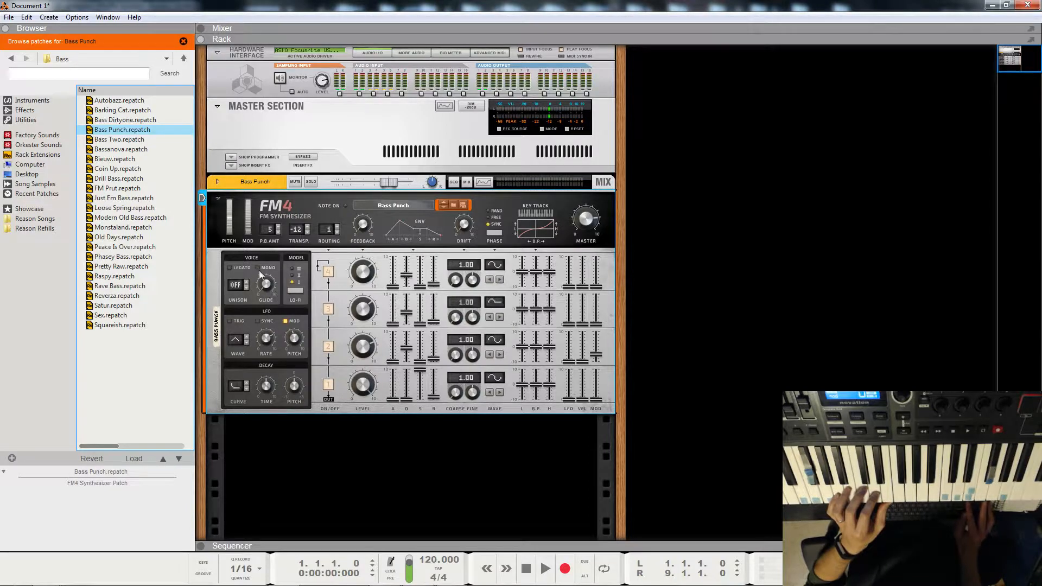
click(297, 288)
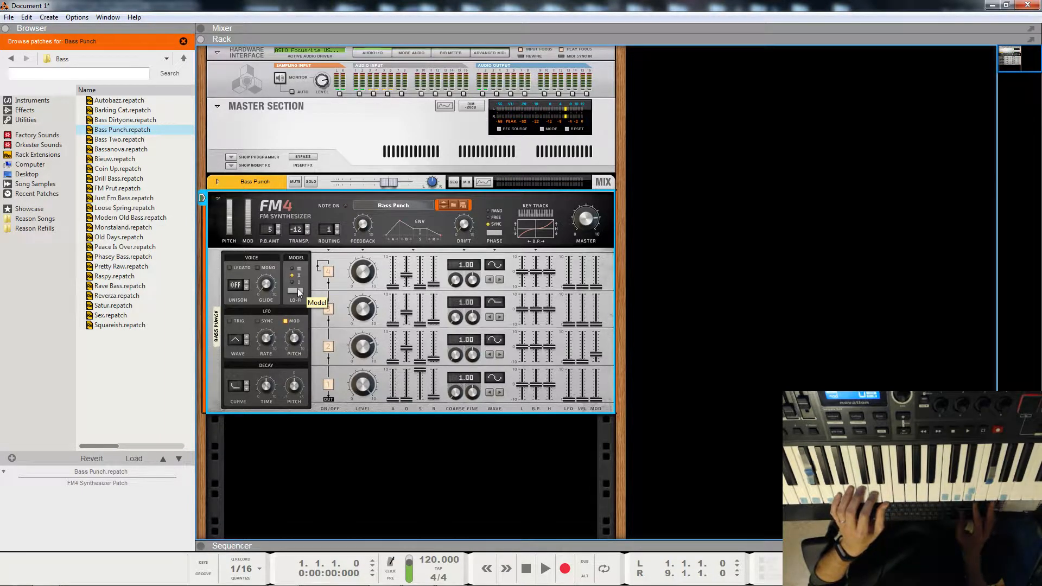
click(297, 288)
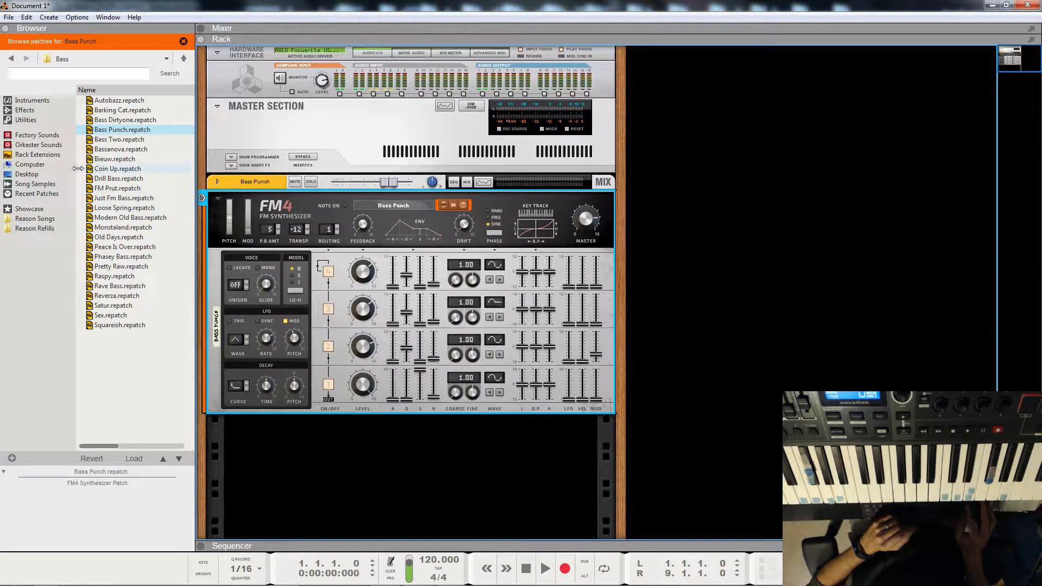
Step: Load the Bit Bell 1 Lite v2 Combinator patch from the Keys folder of the SC_Digital_Genome refill
click(32, 101)
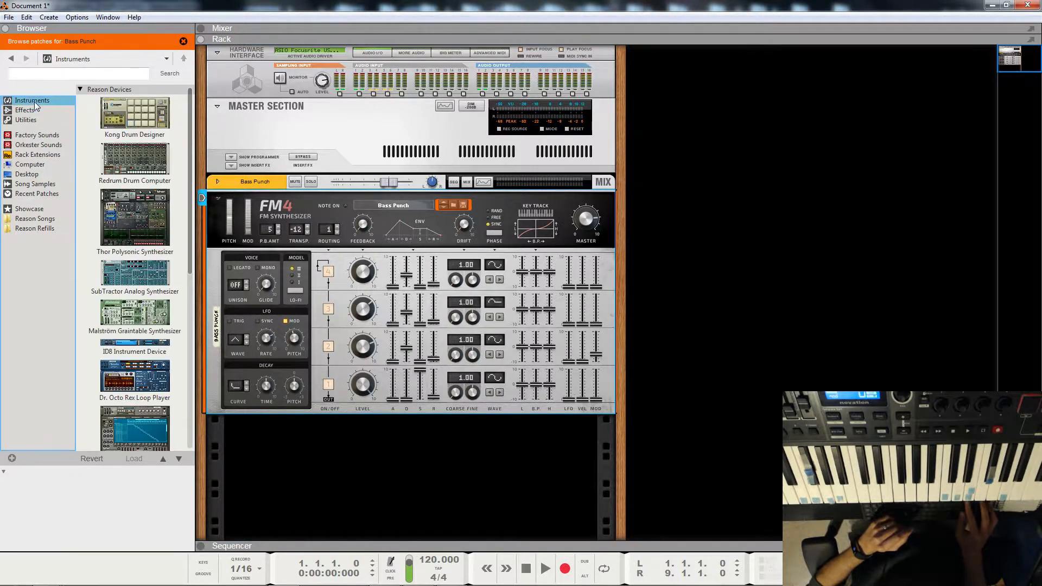
scroll(85, 157, down, 5)
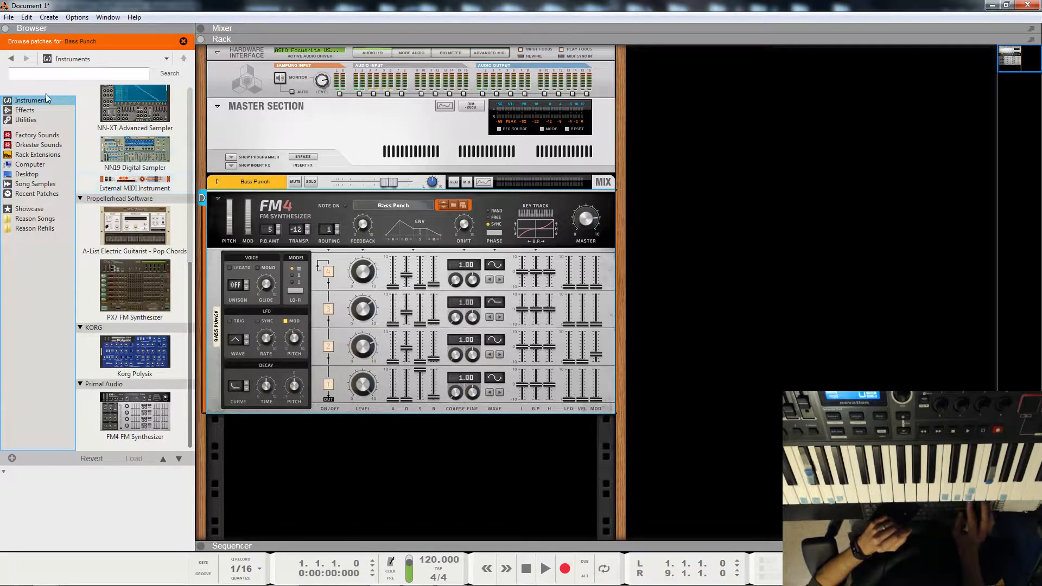
click(35, 228)
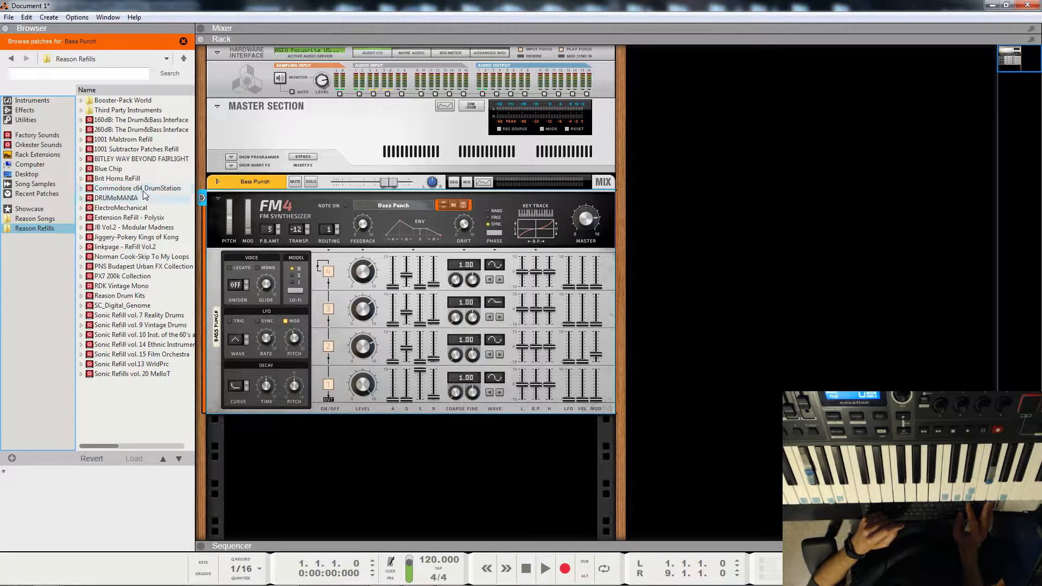
double_click(124, 305)
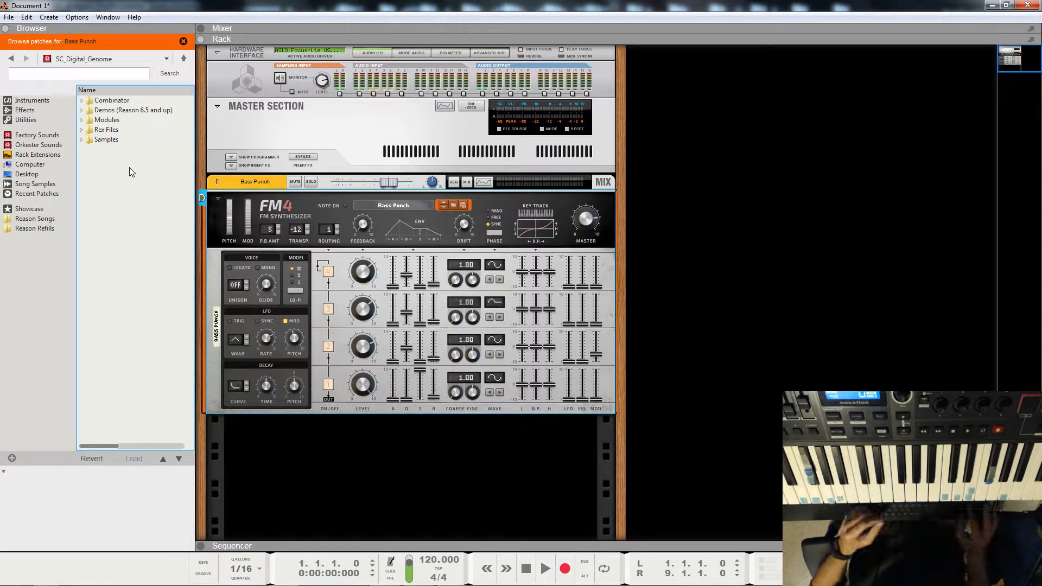
double_click(101, 100)
double_click(105, 121)
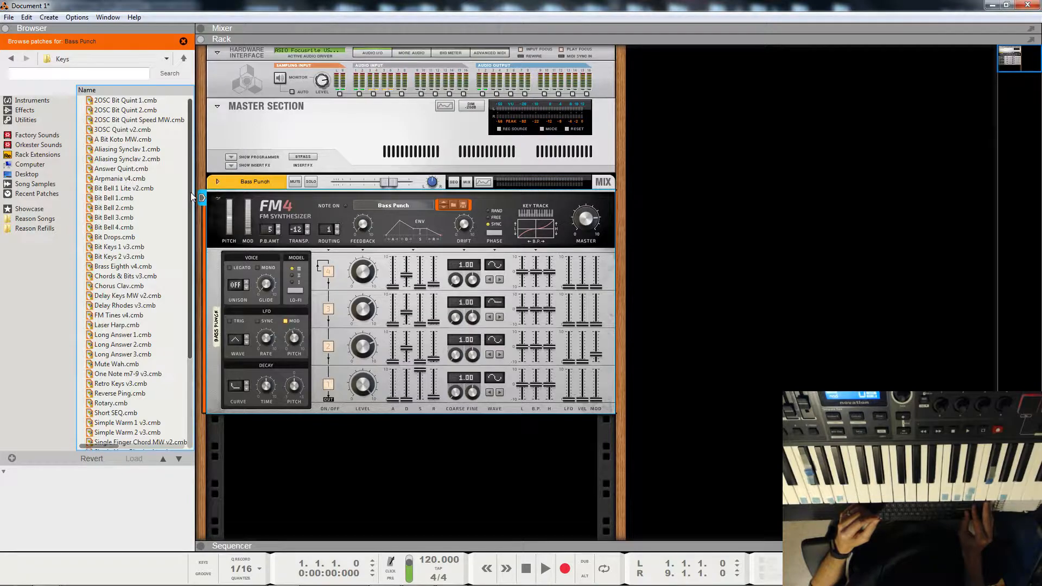
click(113, 188)
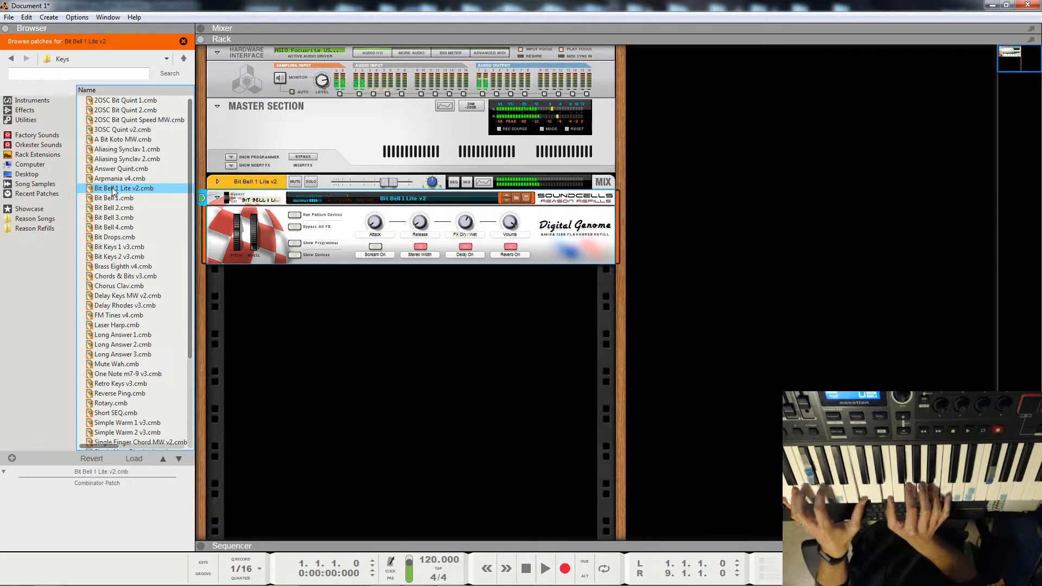
Step: Audition the Bit Drops patch and switch to the Laser Harp patch in the same Keys folder
click(115, 237)
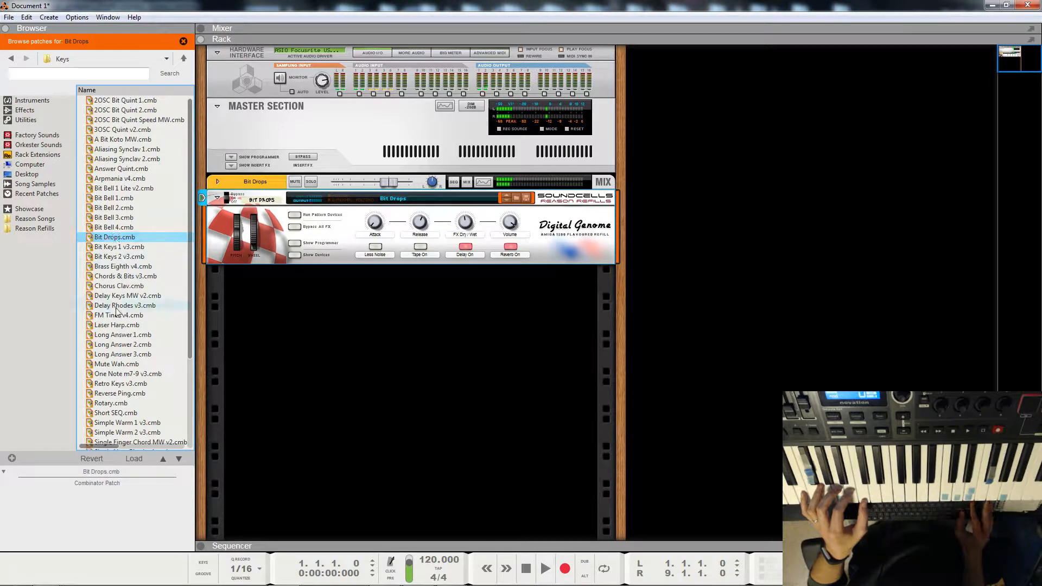
click(117, 325)
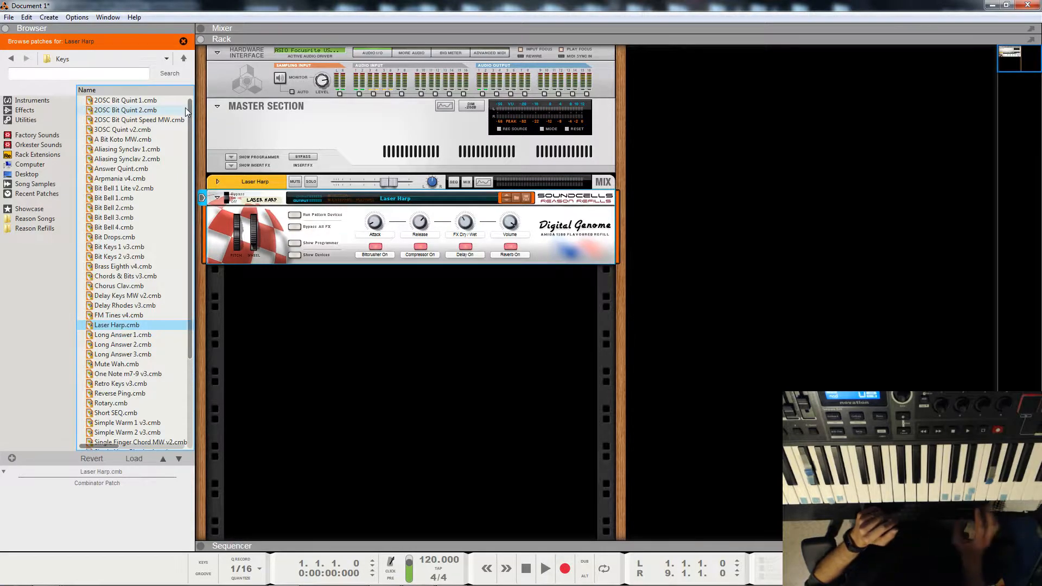
Step: Load the E-mu Drumulator patch from the Kong Patches folder of the Jiggery-Pokery Kings of Kong refill
click(181, 59)
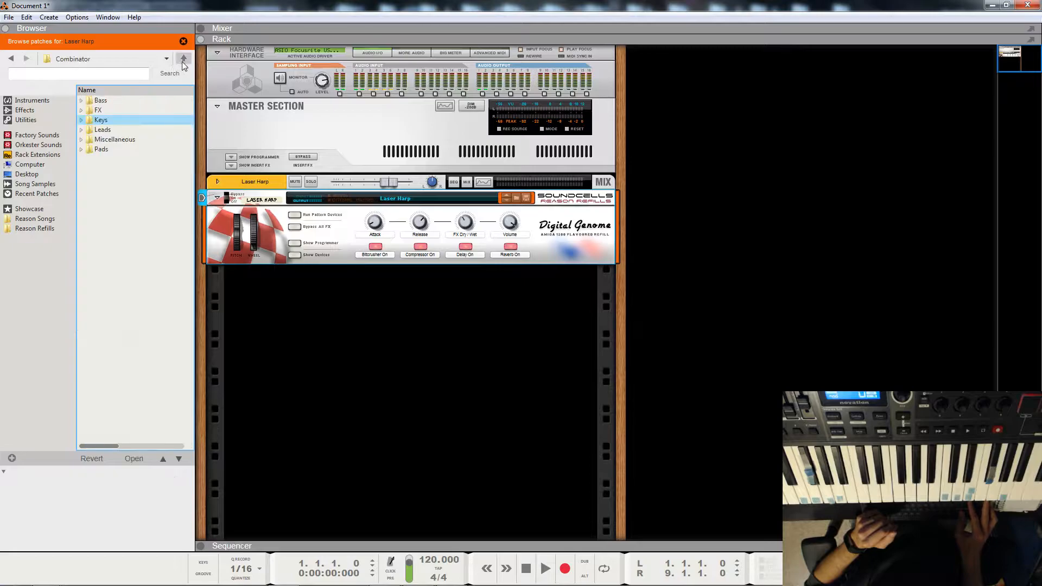
click(182, 59)
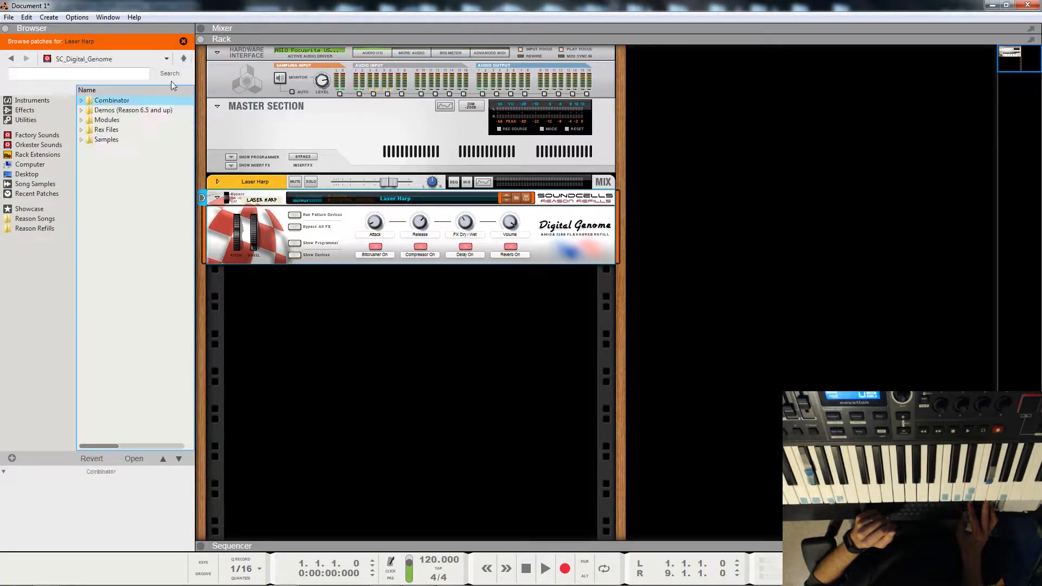
click(182, 60)
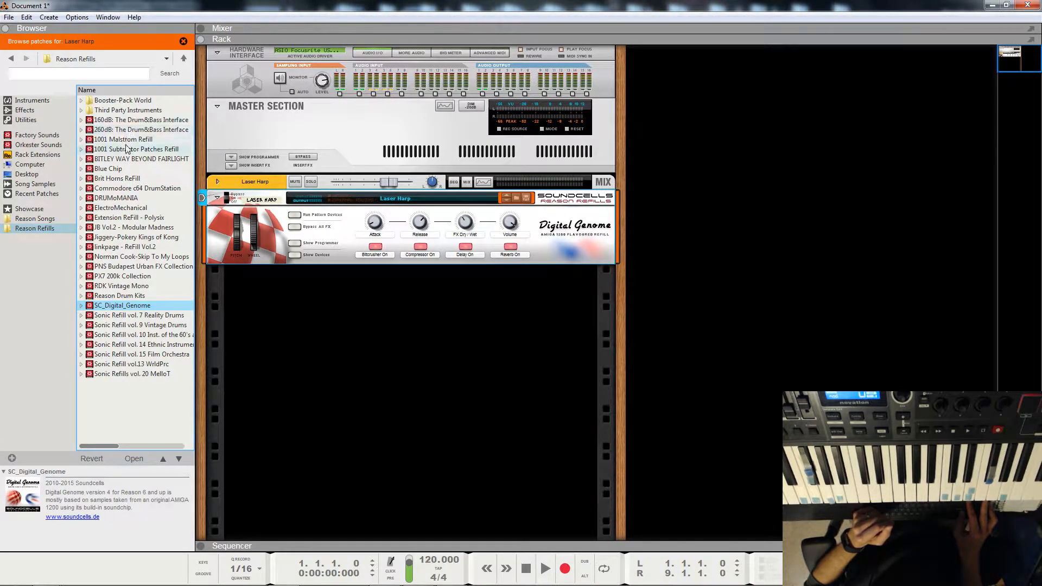
click(132, 238)
double_click(131, 238)
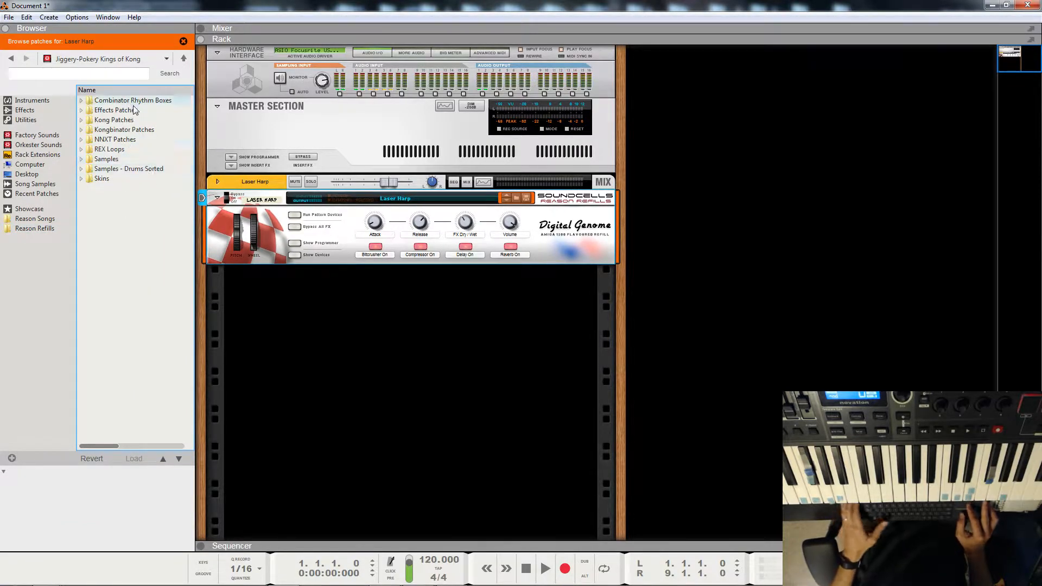
double_click(114, 120)
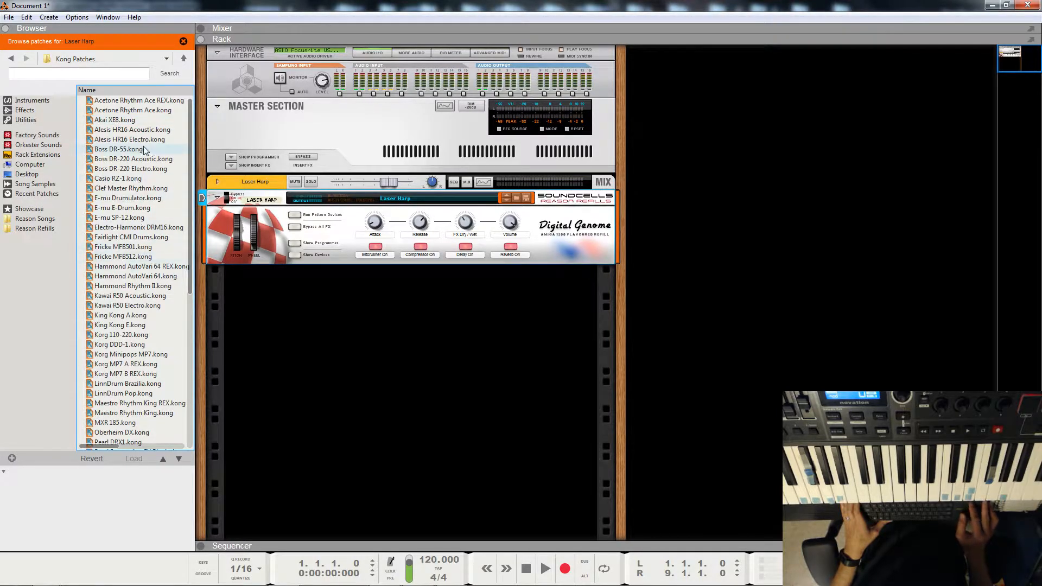
click(135, 199)
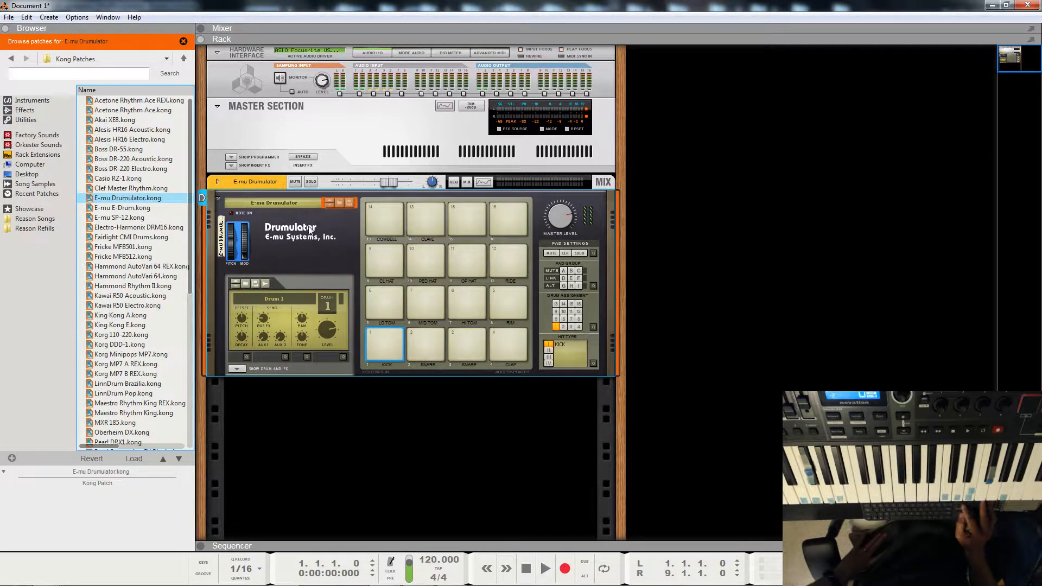
Step: Show Kong's drum and FX section, and switch the Drum Room Reverb bus effect off and back on
click(244, 369)
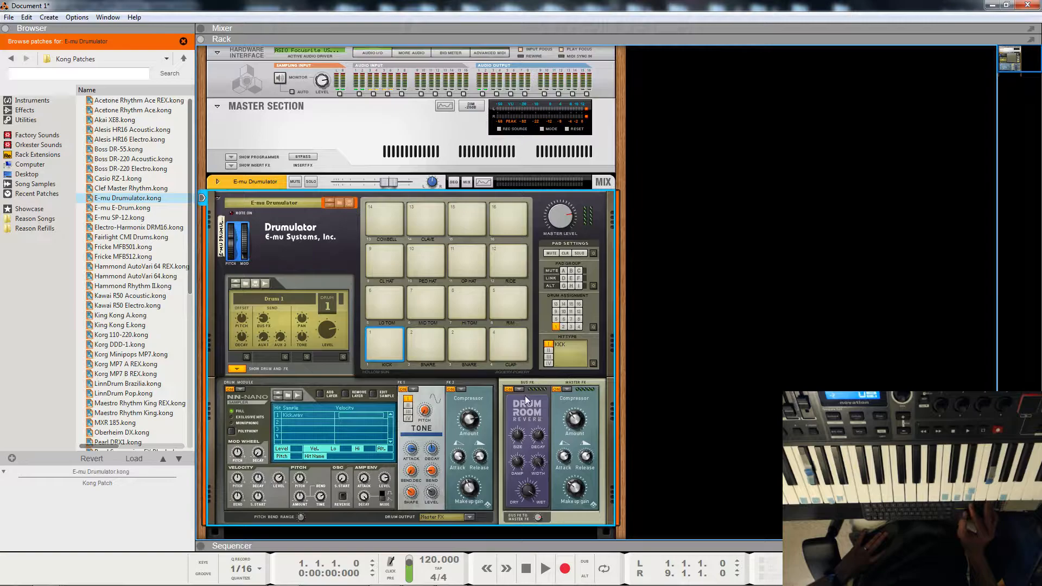
click(507, 390)
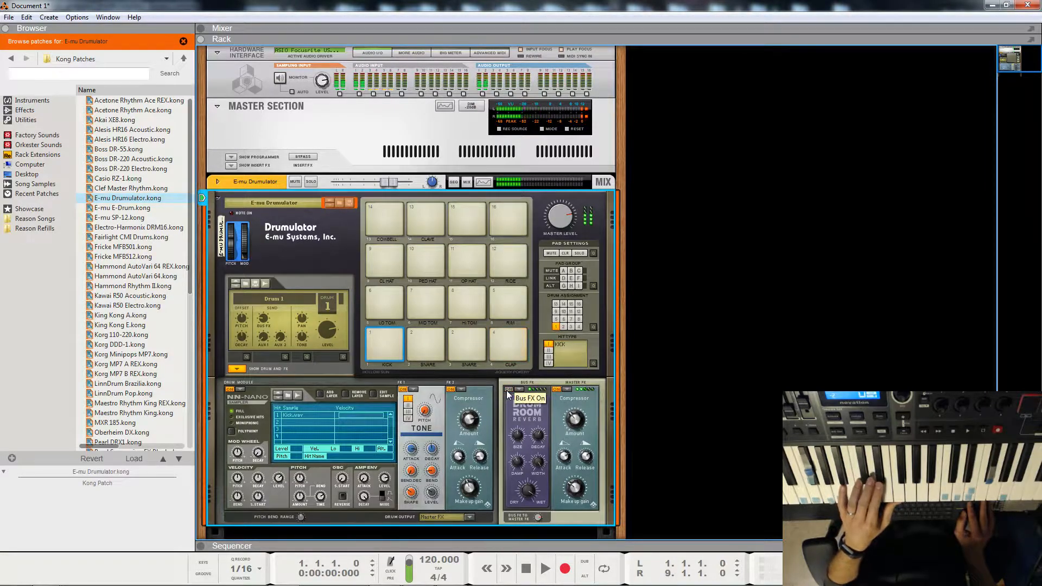
click(508, 390)
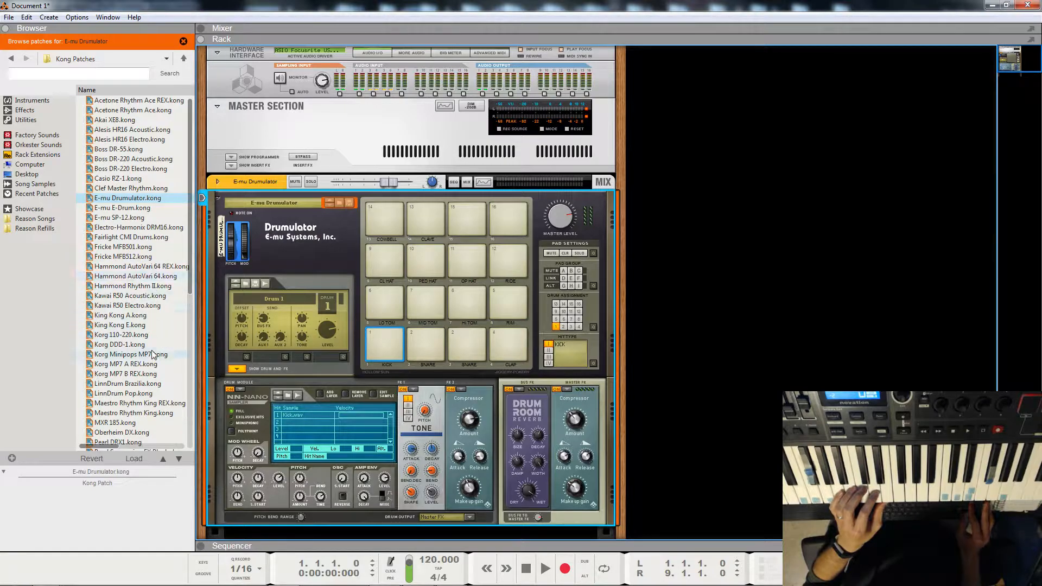
Step: Load the LinnDrum Pop patch and audition its snare, clap, low tom and high tom pads
click(138, 393)
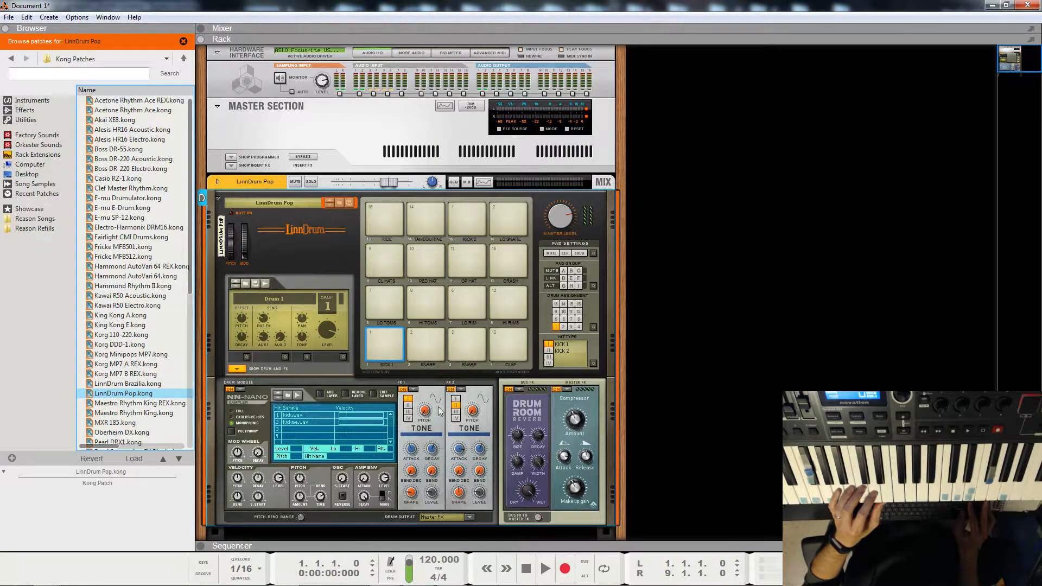
click(413, 389)
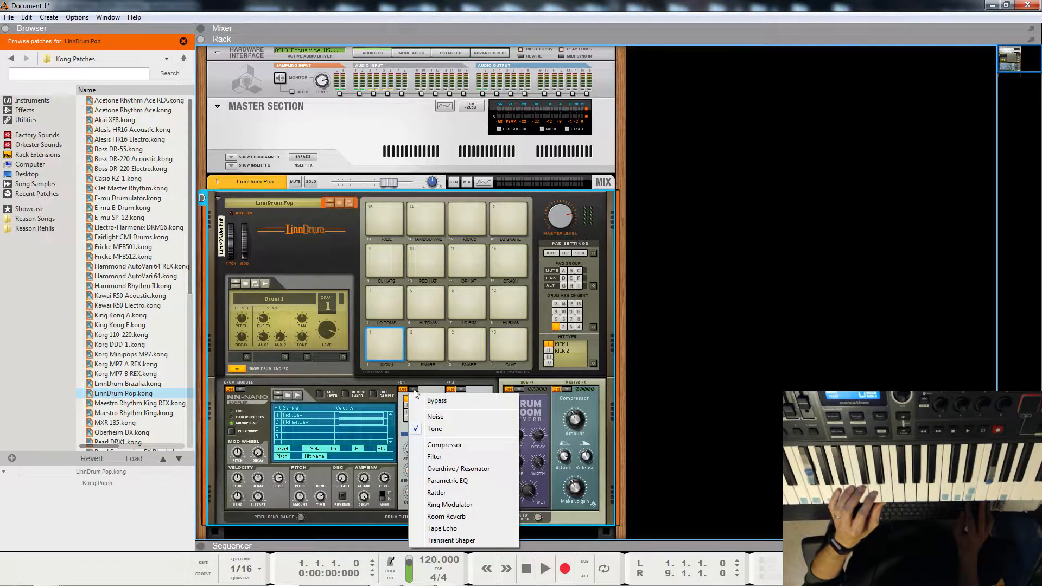
click(425, 354)
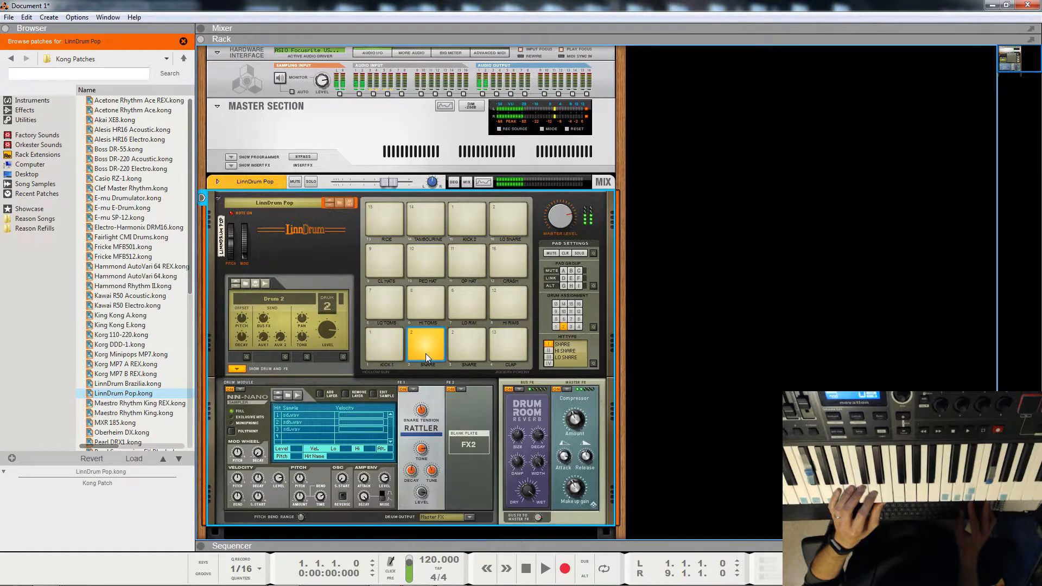
click(491, 344)
click(393, 306)
click(432, 305)
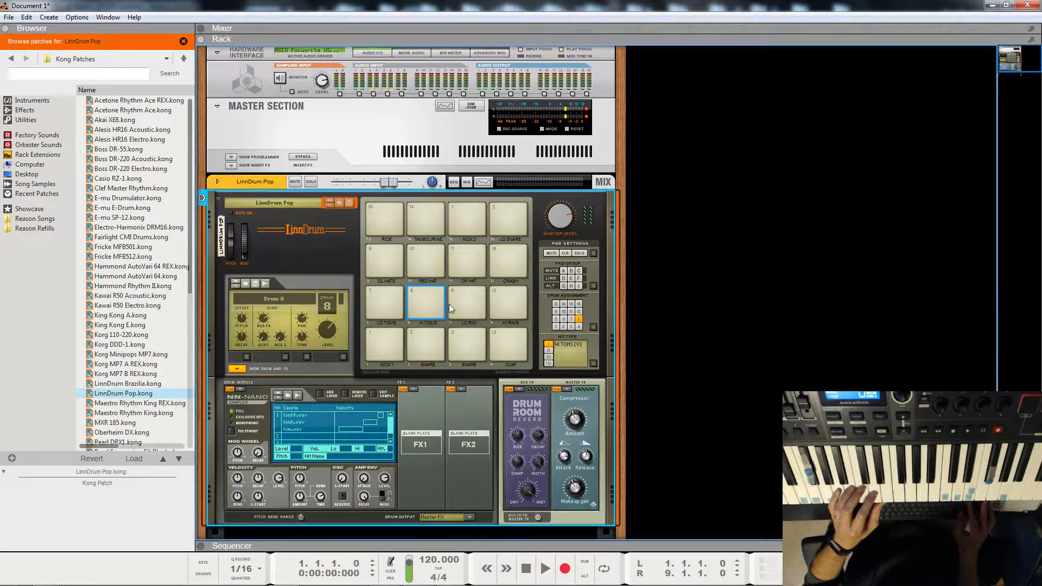
Step: Audition the LinnDrum's closed hats pad and delete the LinnDrum Pop mix channel with all devices in its group
click(387, 260)
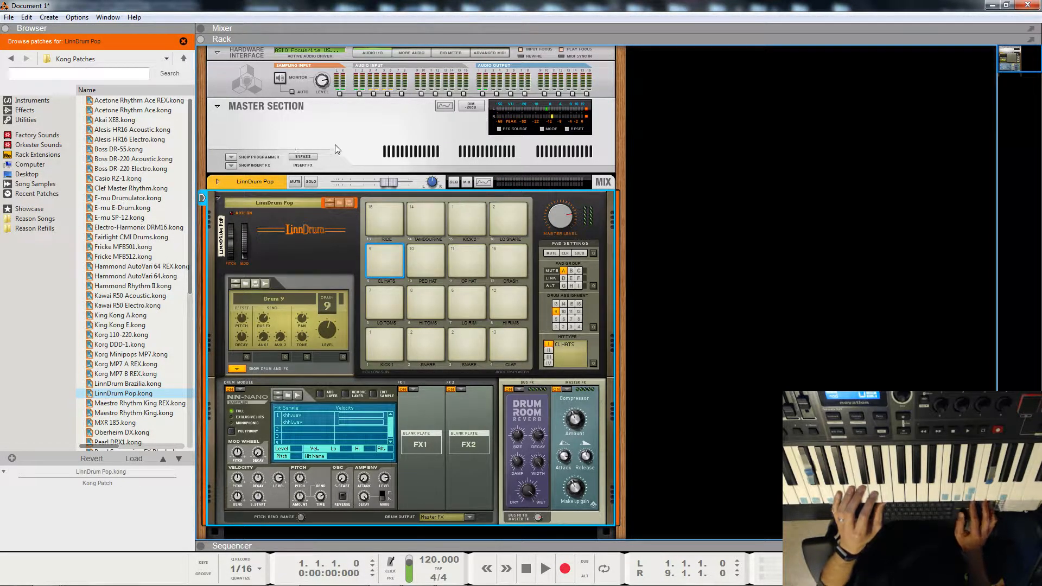
right_click(238, 182)
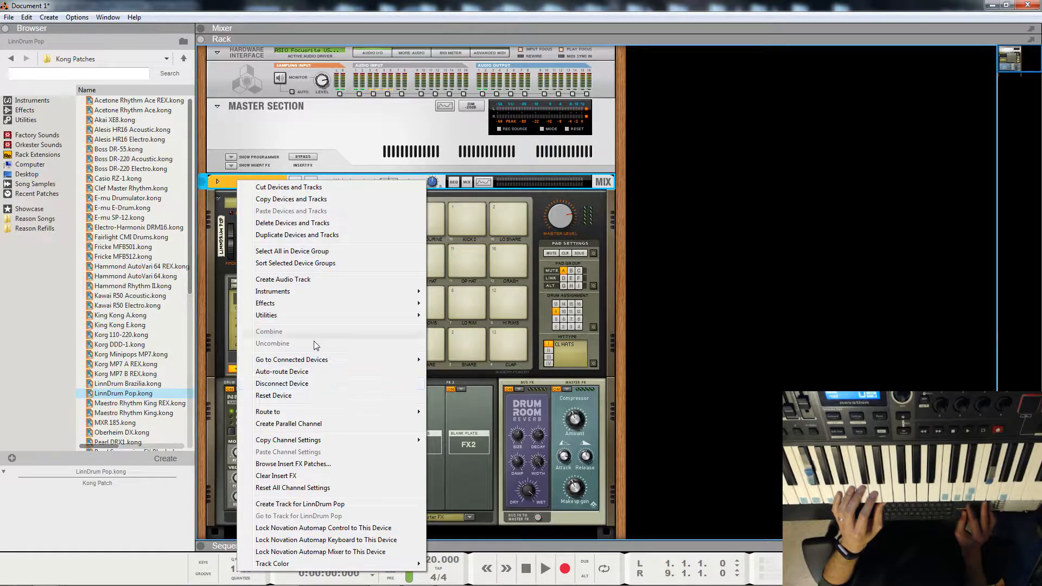
mouse_move(319, 294)
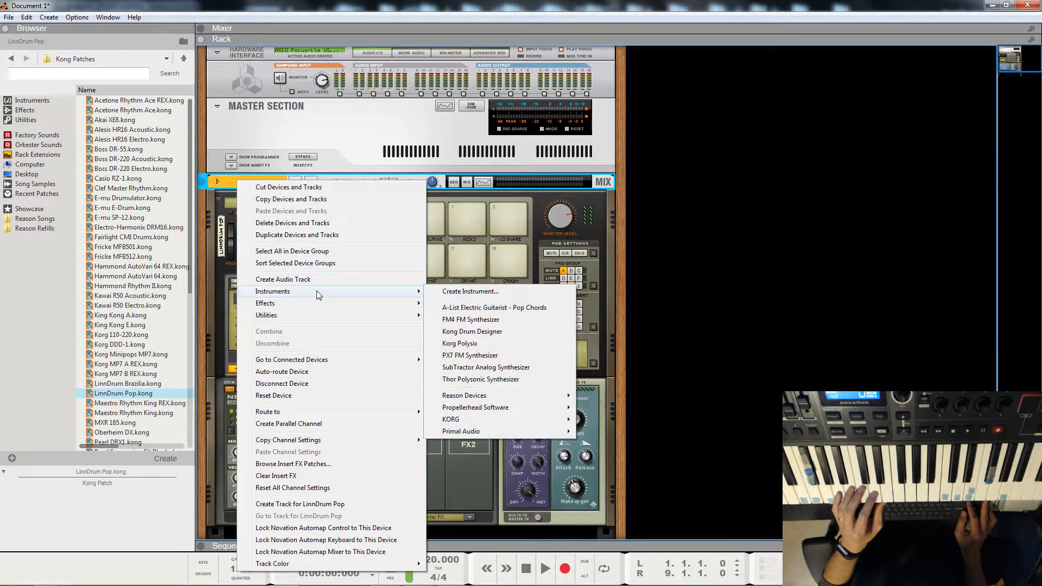
click(319, 223)
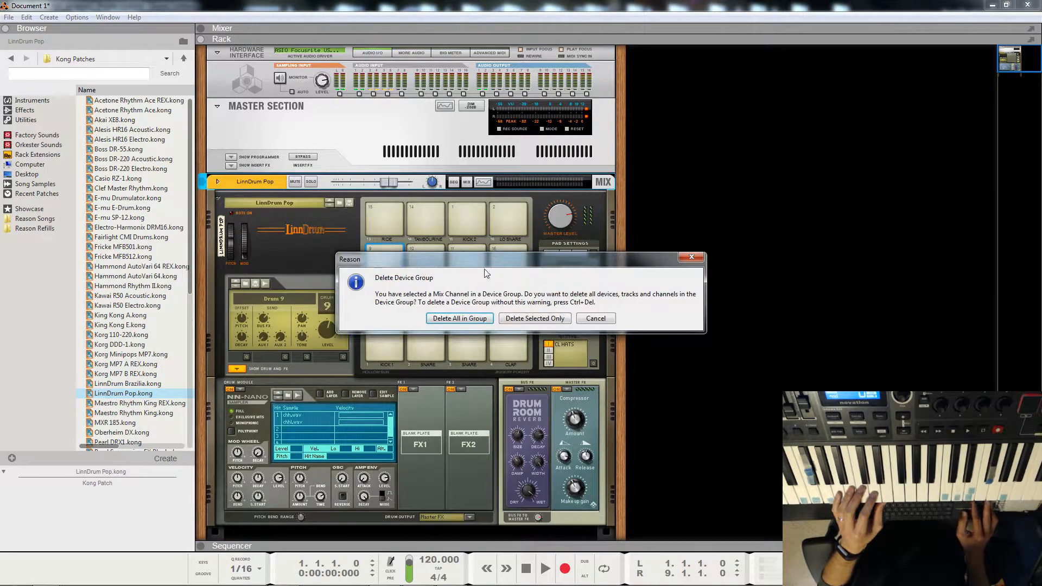
click(482, 319)
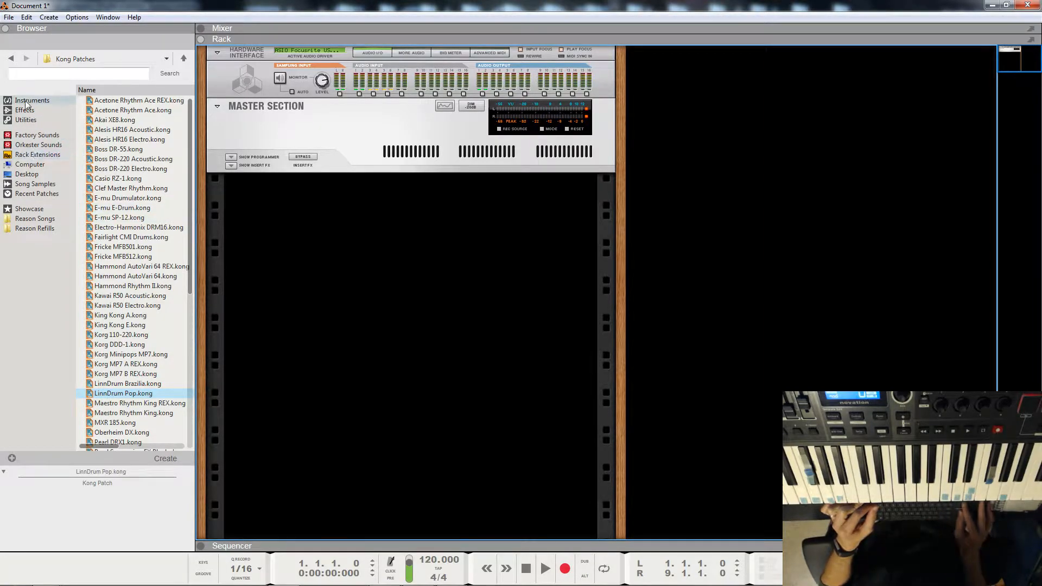
Step: Load the Bit Bell 1 Lite v2 patch from the Combinator Keys folder of the SC_Digital_Genome refill
click(35, 228)
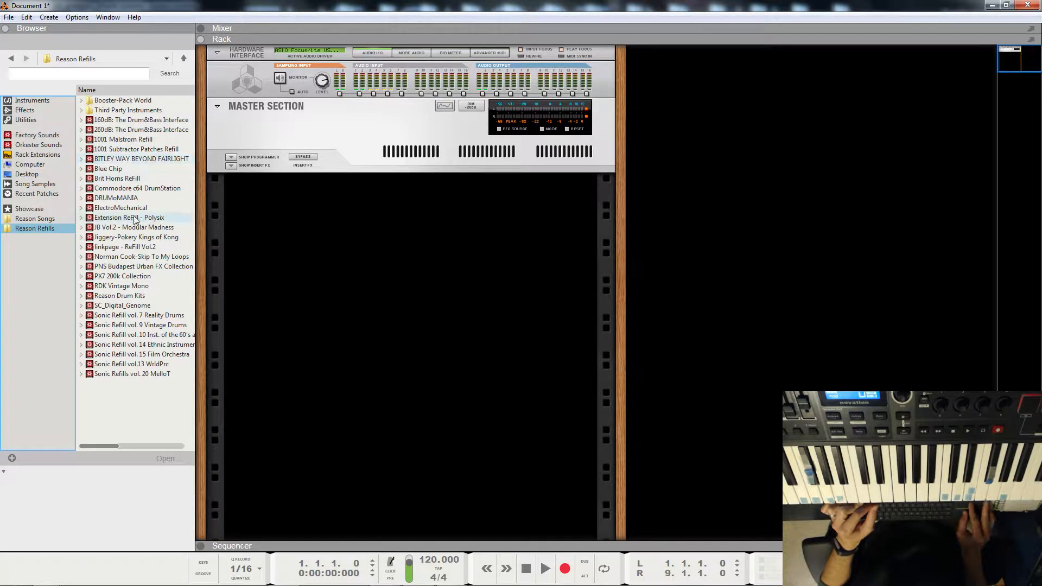
double_click(125, 305)
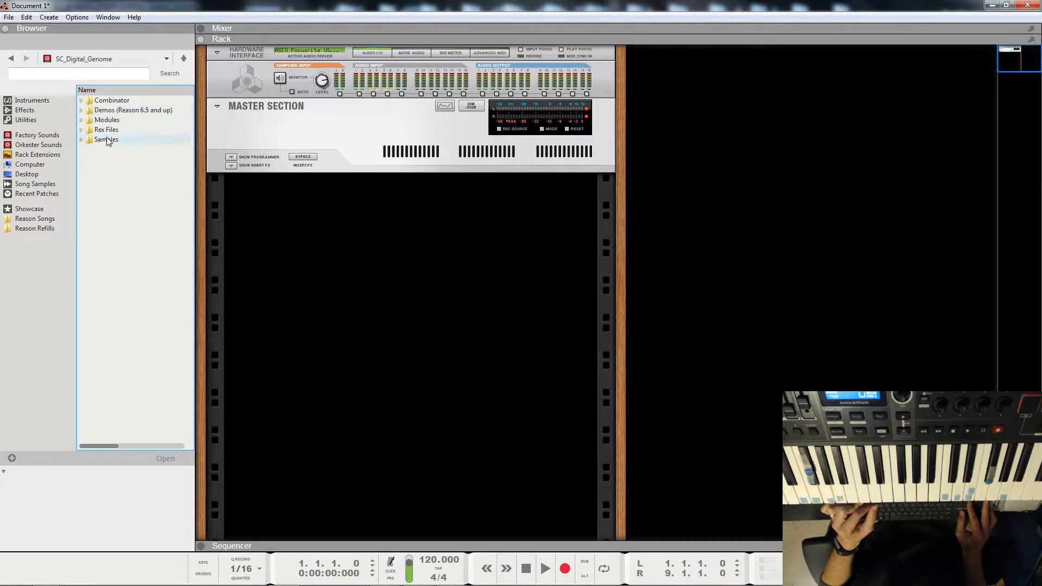
double_click(112, 101)
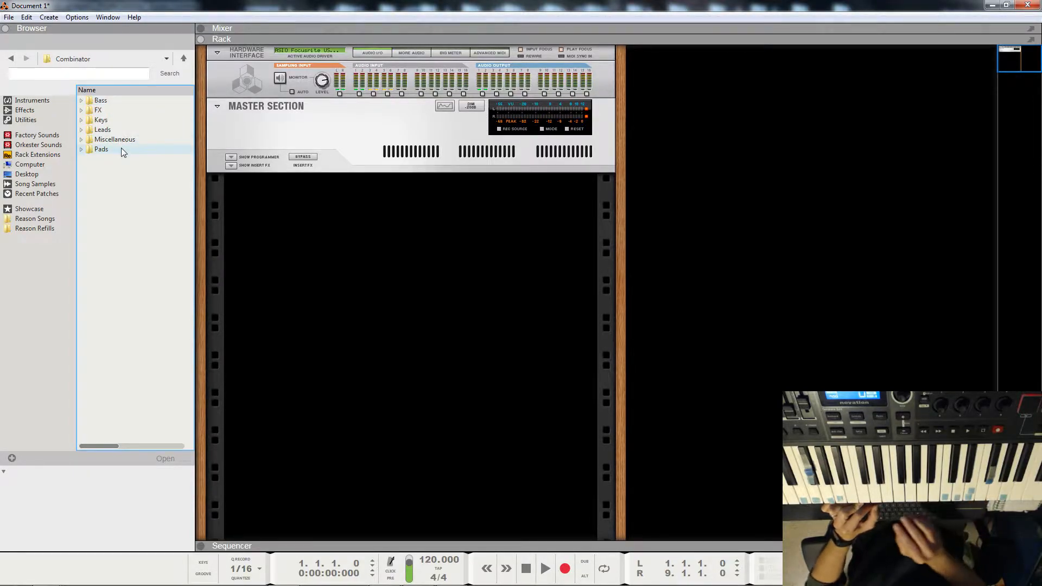
double_click(99, 119)
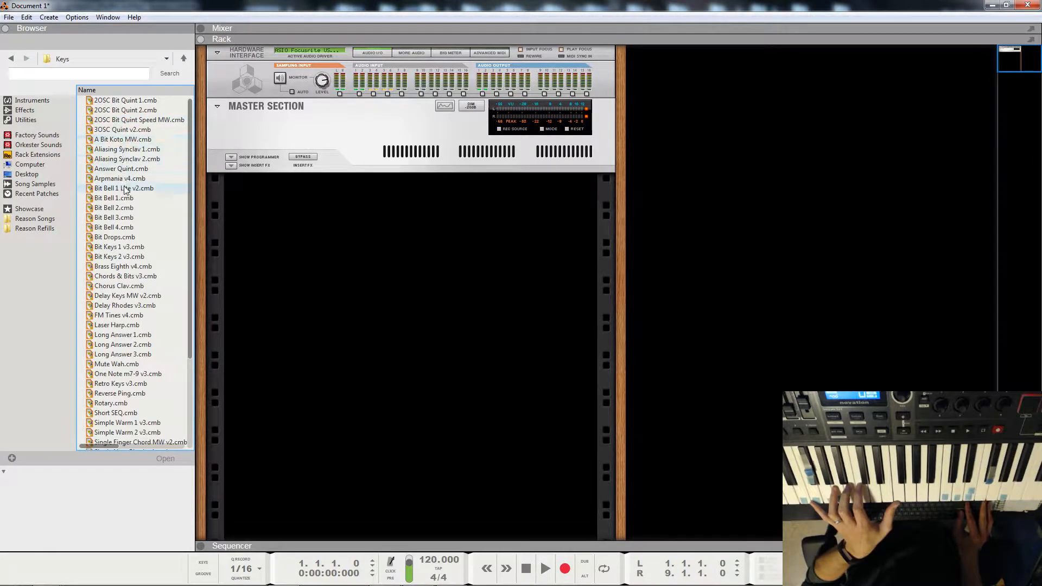
double_click(122, 191)
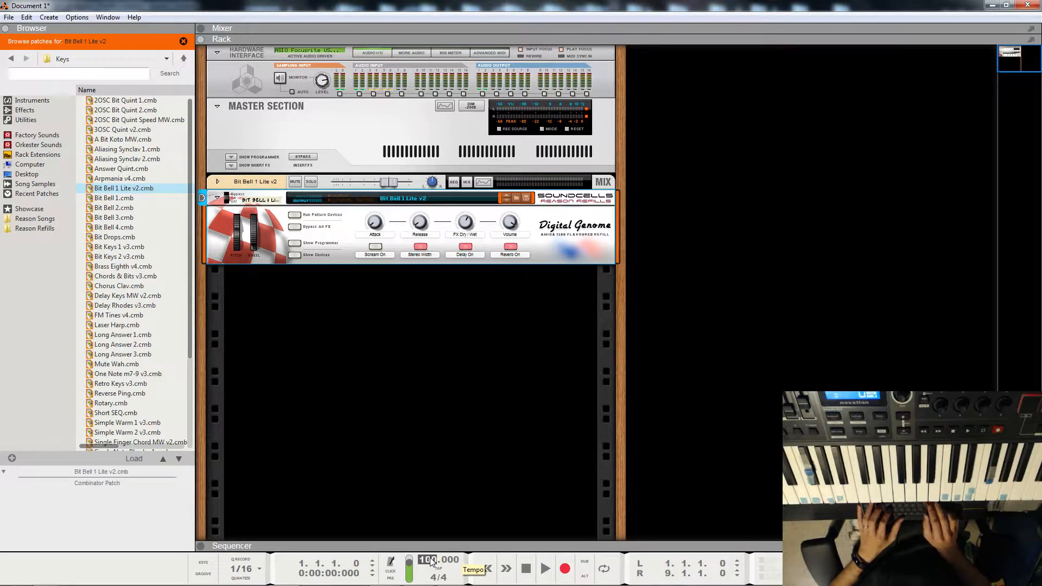
Step: Set the song tempo to 100 BPM and rehearse the Bit Bell part with the metronome click on
text(10)
key(Return)
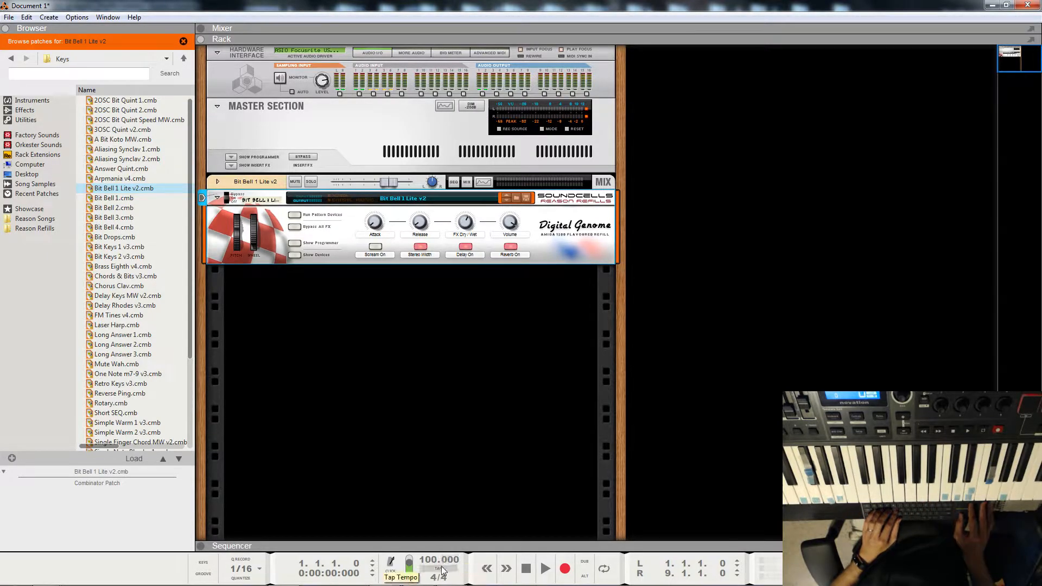
click(391, 572)
key(space)
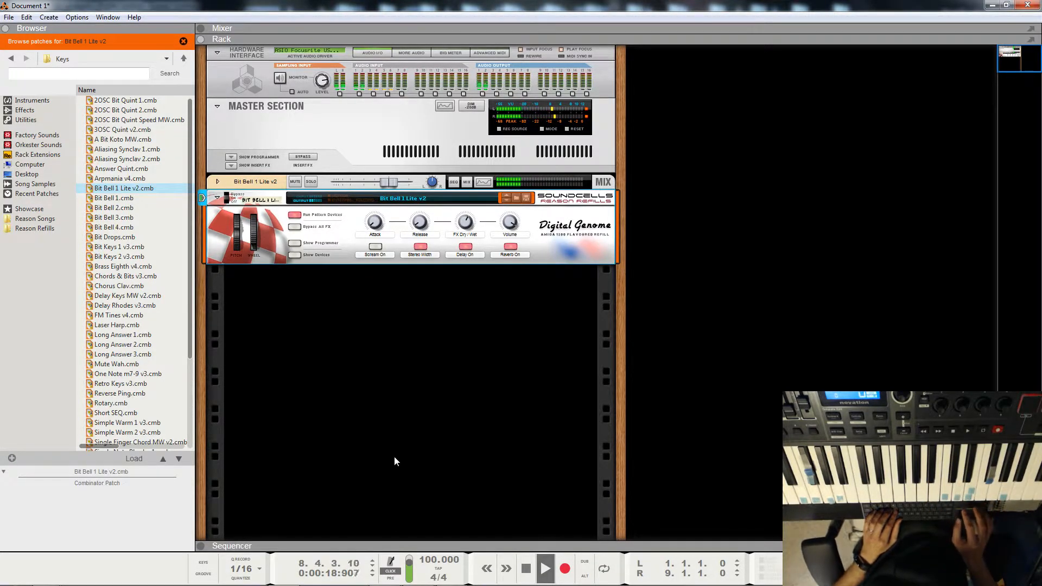
key(space)
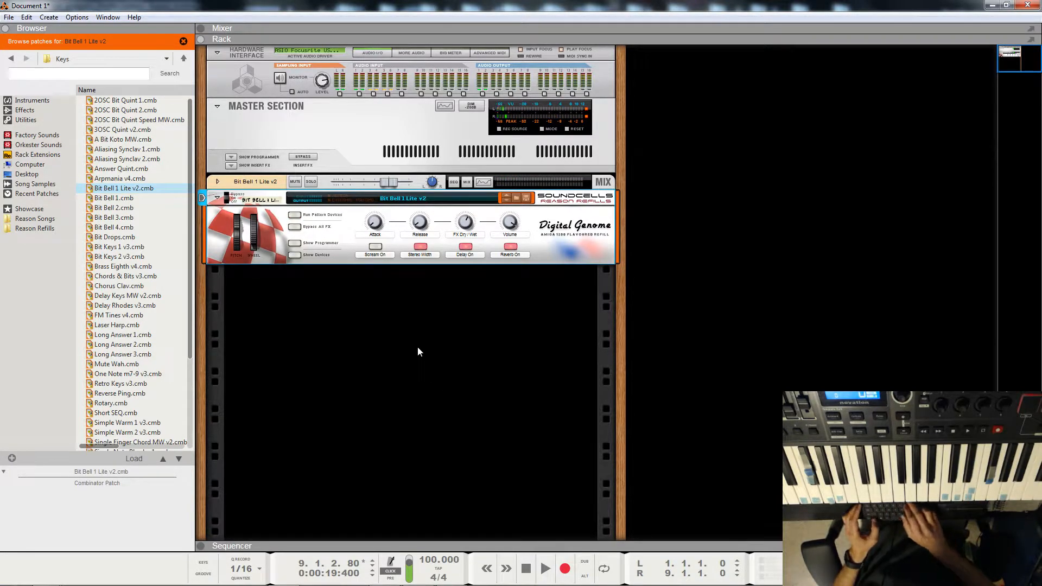
Step: Show the sequencer and record a keyboard part on the Bit Bell 1 Lite v2 track from bar 1 with record quantize on
key(F7)
key(Home)
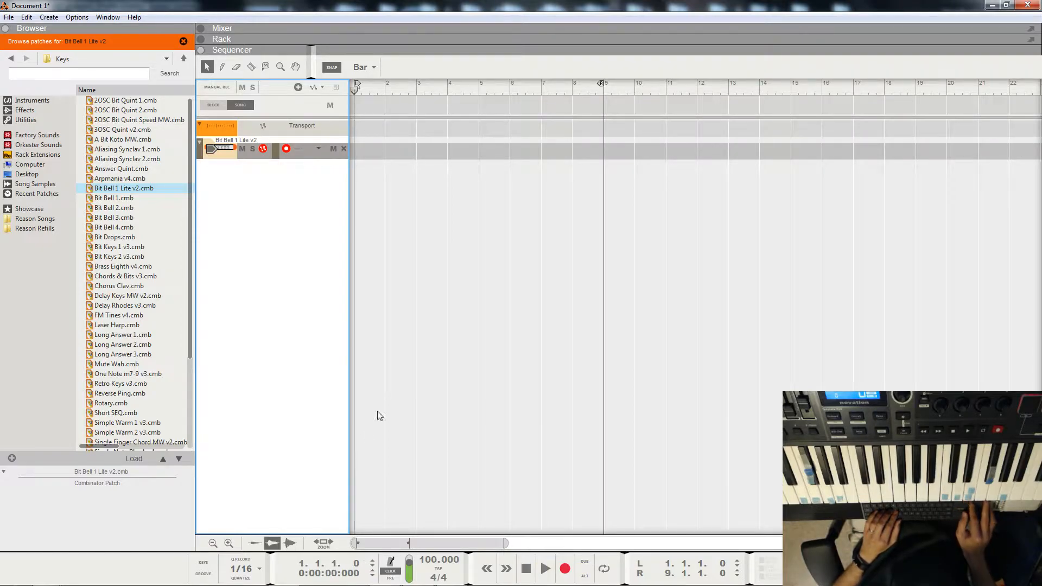
click(241, 559)
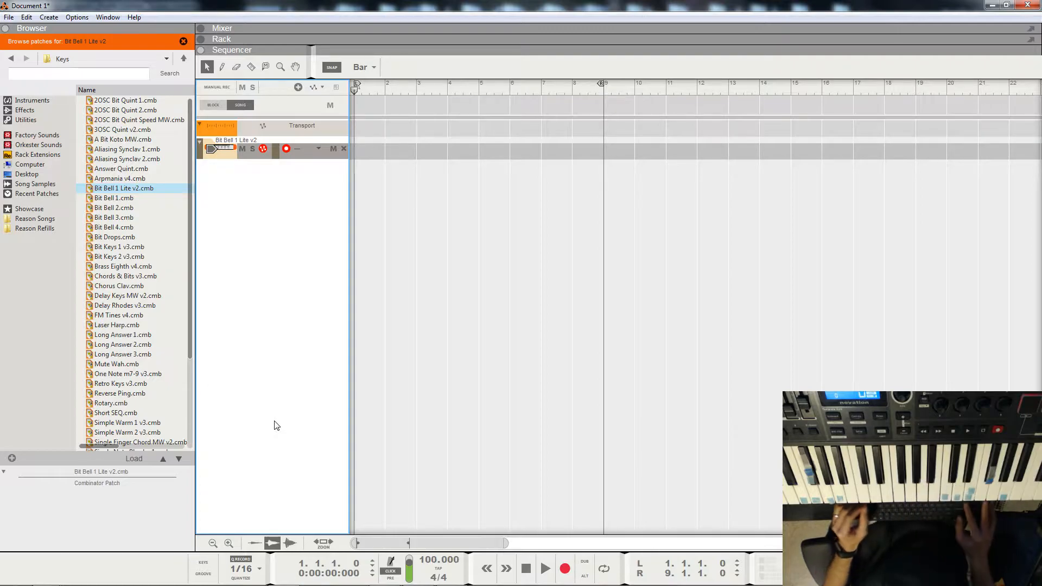
click(525, 568)
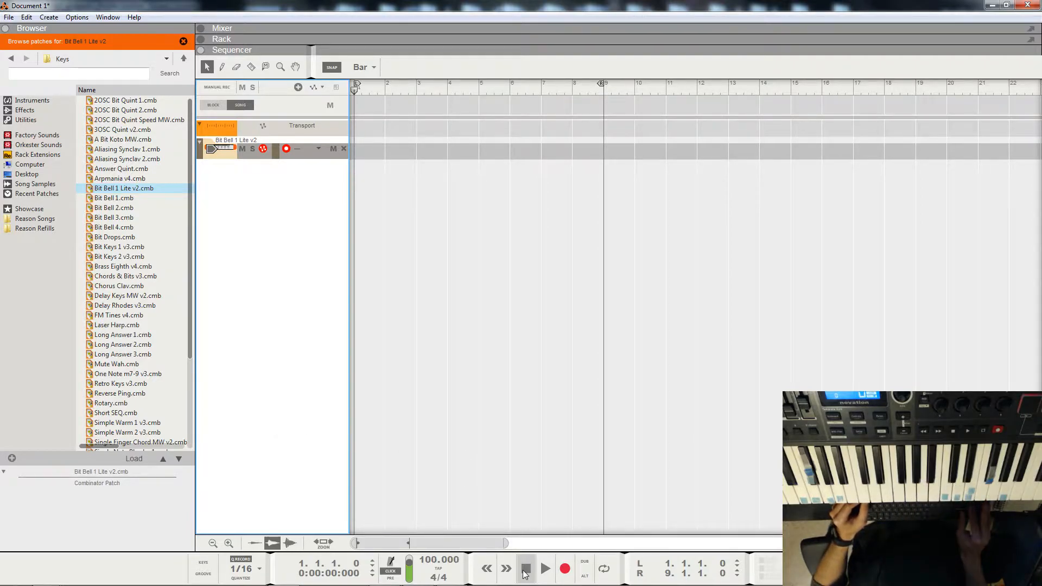
click(567, 568)
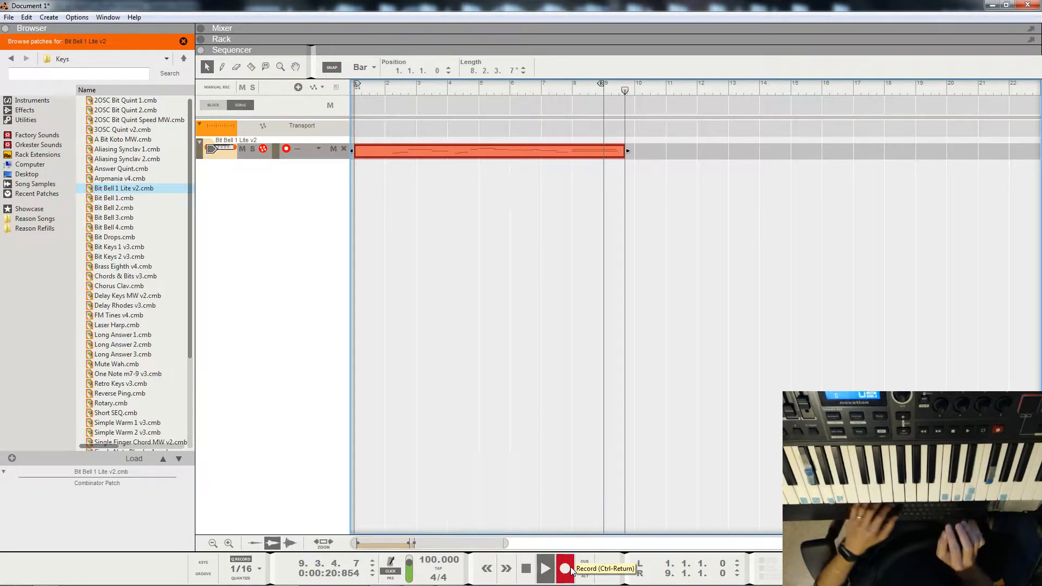
key(space)
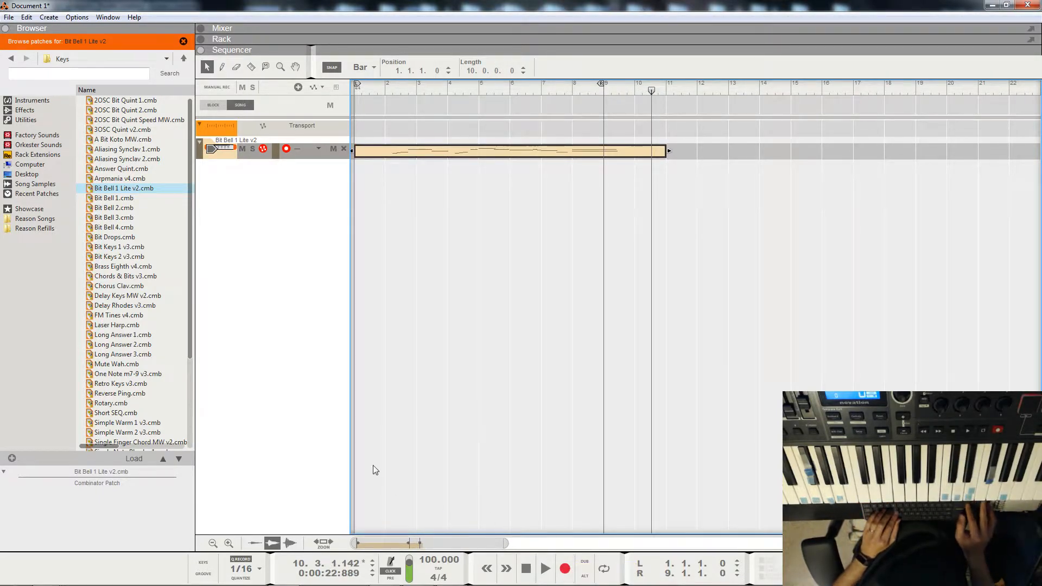
Step: Play back the recorded Bit Bell clip from the start of the song
key(Home)
key(space)
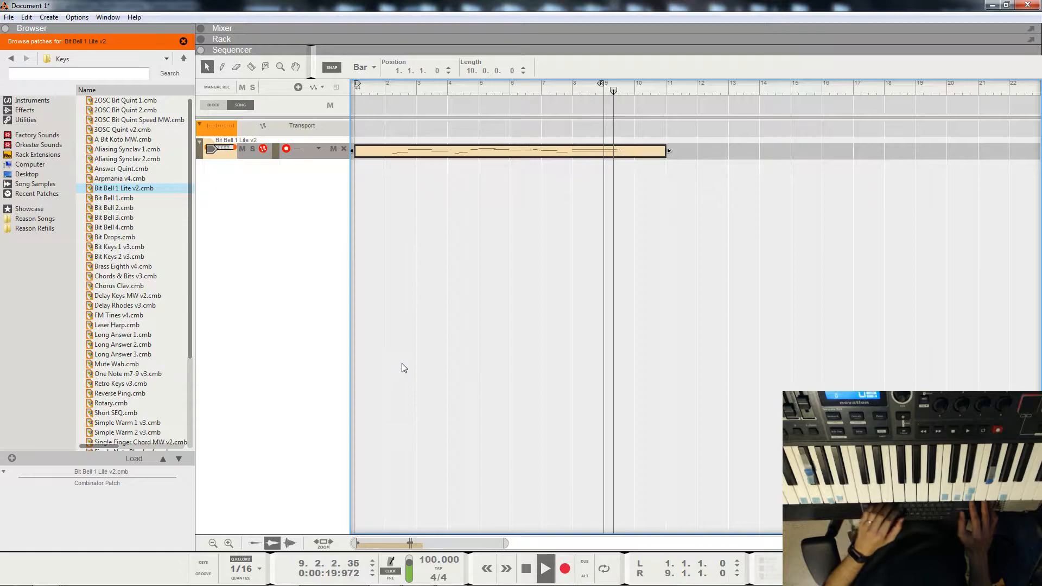
key(space)
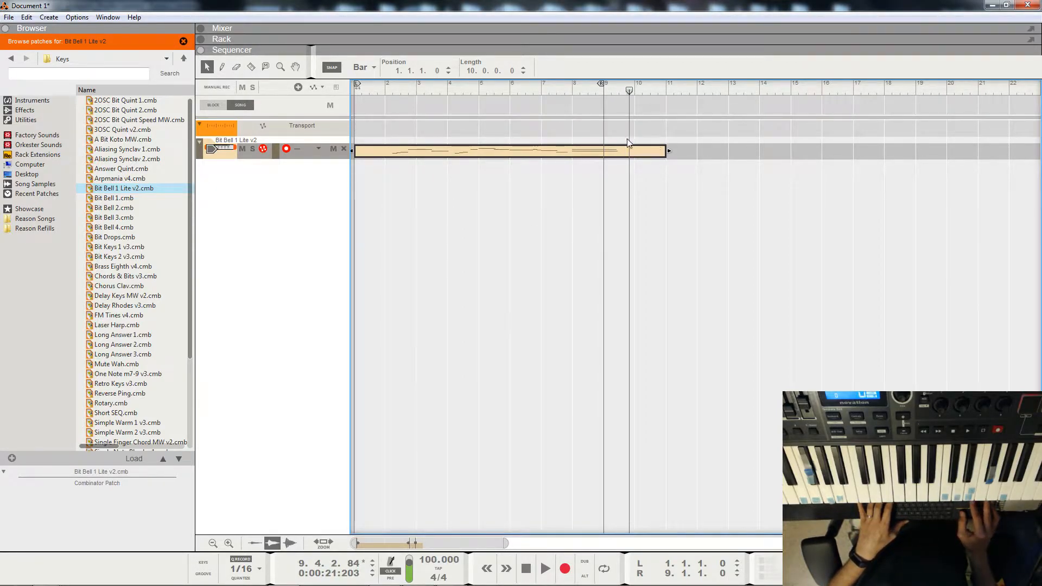
Step: Split the recorded clip at bars 2 and 10 and delete the pieces before and after the middle section
key(r)
click(635, 152)
click(386, 151)
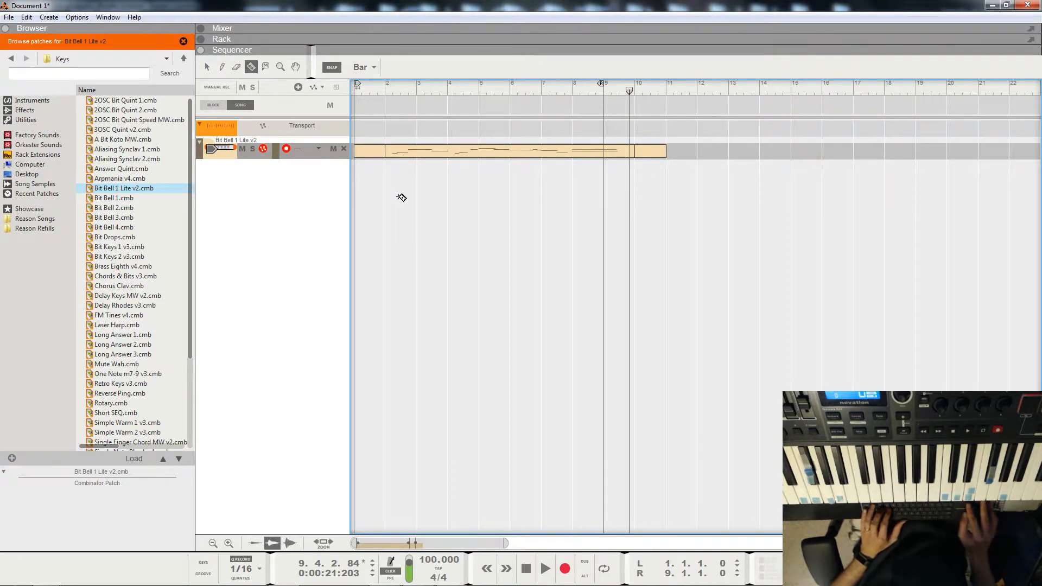
key(q)
click(376, 156)
key(Delete)
click(648, 153)
key(Delete)
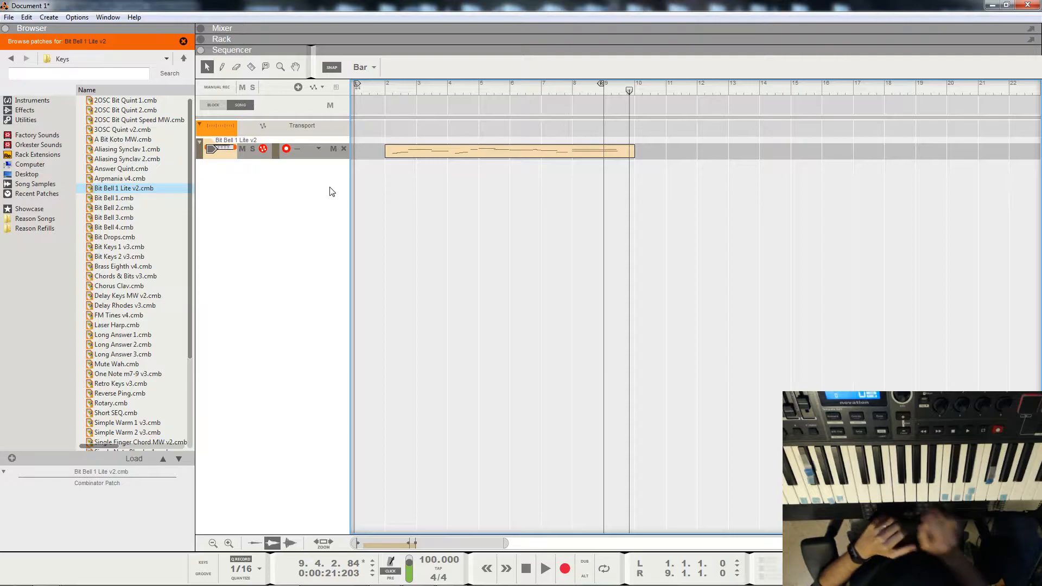
Step: Duplicate the eight-bar clip directly after itself at bar 10 and return the song position to bar 1
click(494, 154)
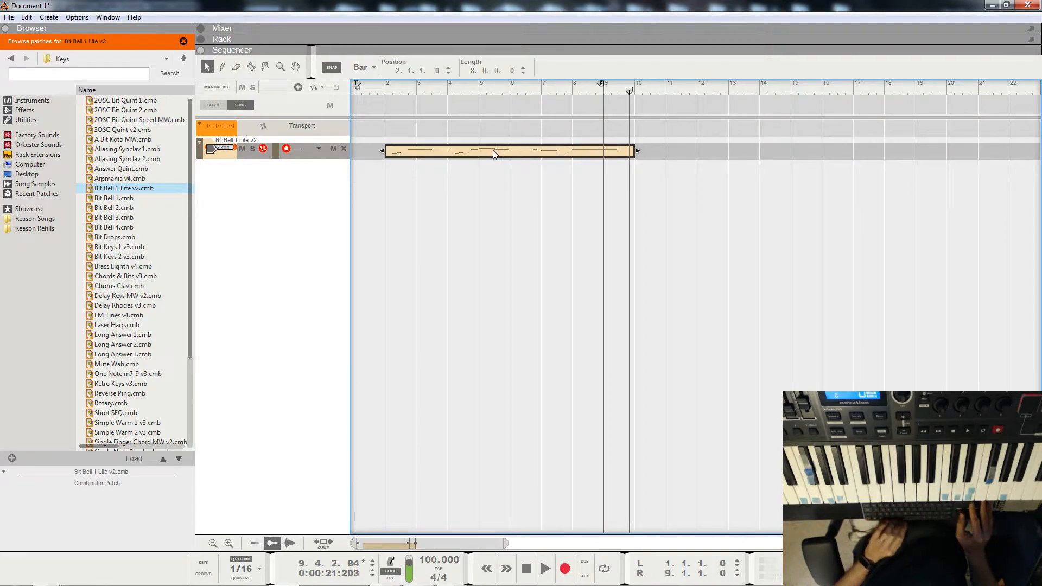
key(ctrl+d)
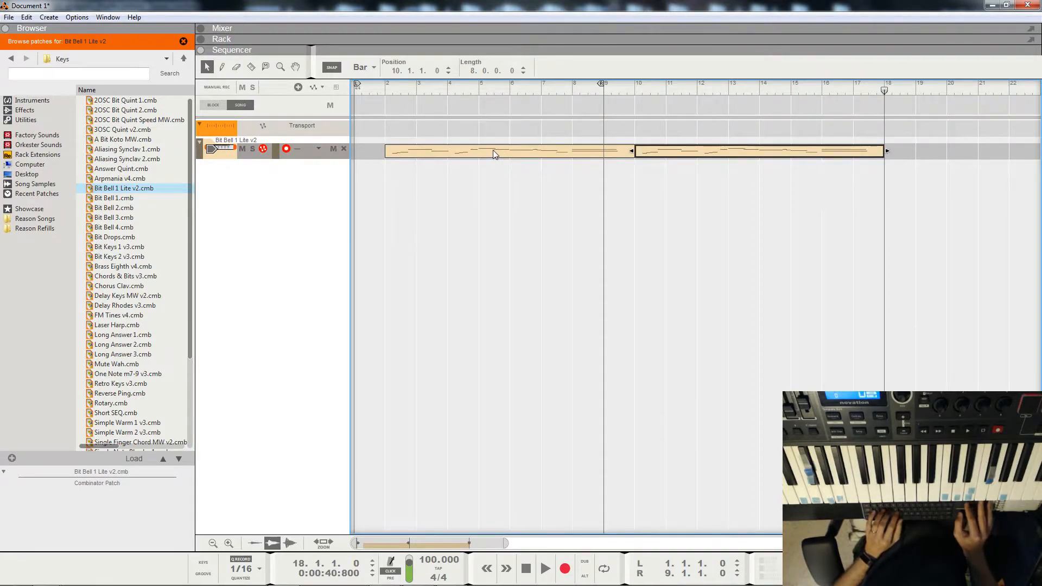
click(366, 86)
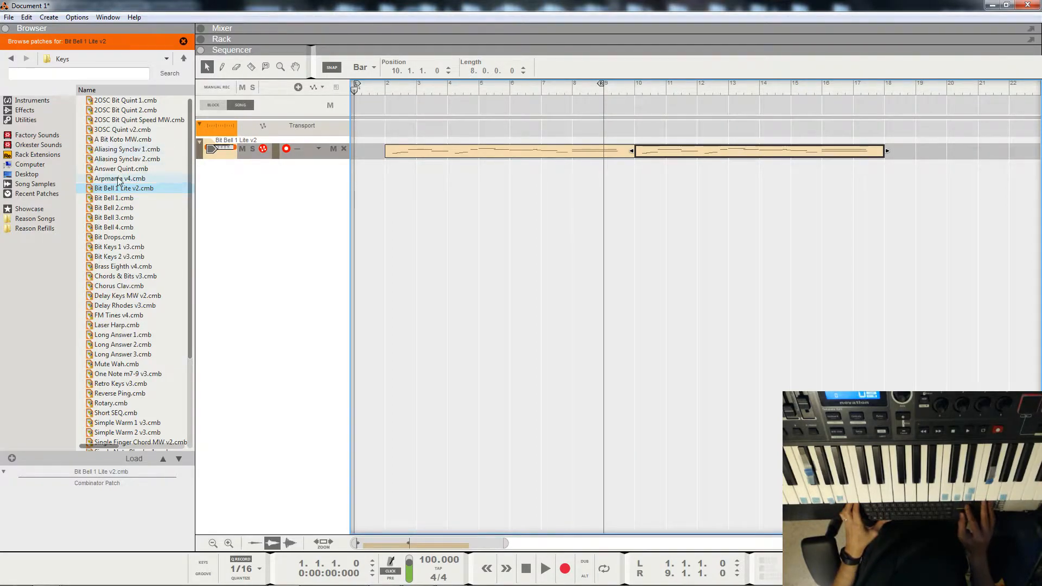
Step: Replace the Bit Bell 1 Lite v2 instrument with the FM4 FM Synthesizer from Primal Audio
click(183, 58)
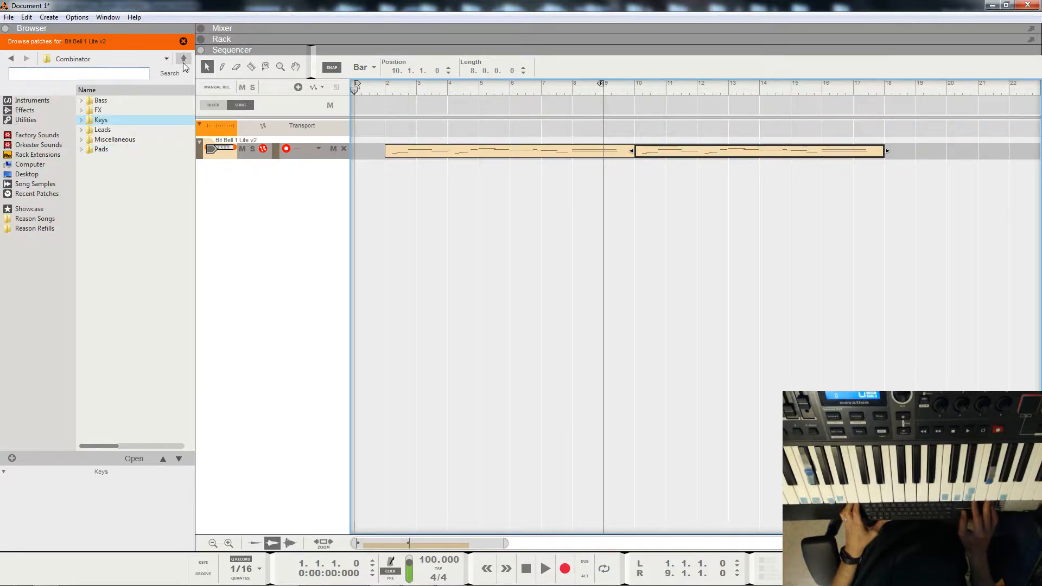
click(51, 102)
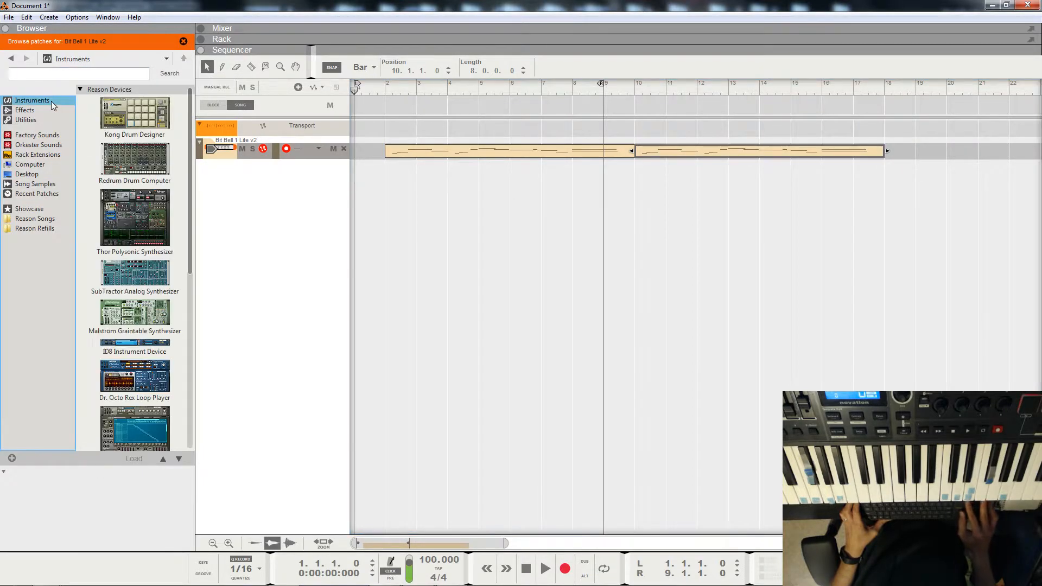
scroll(139, 333, down, 10)
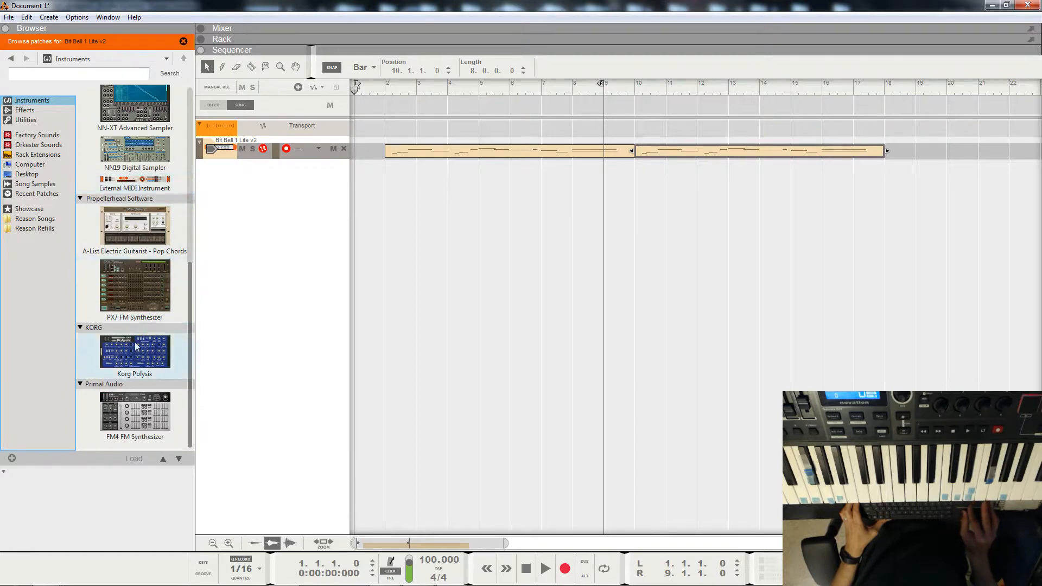
click(139, 416)
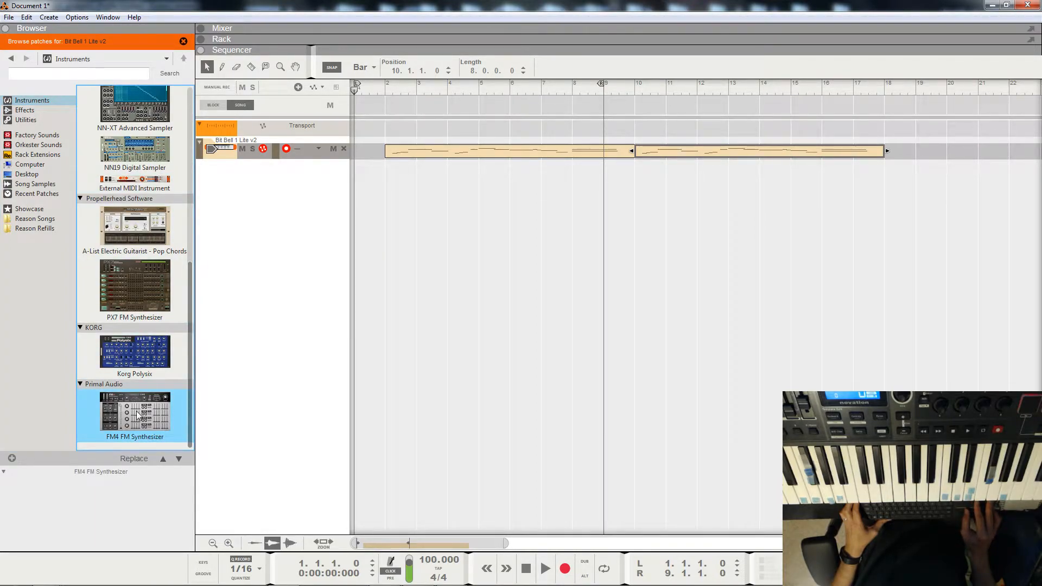
double_click(139, 415)
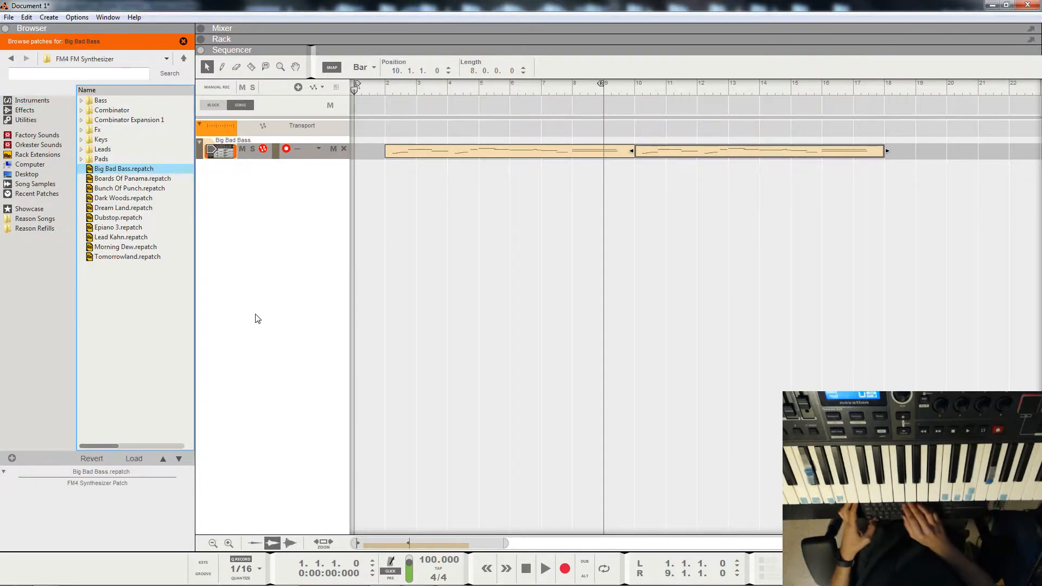
Step: Show the rack, audition FM4's Bass Punch and Bass Two patches from the Bass folder, and load Bass Dirtyone
key(F6)
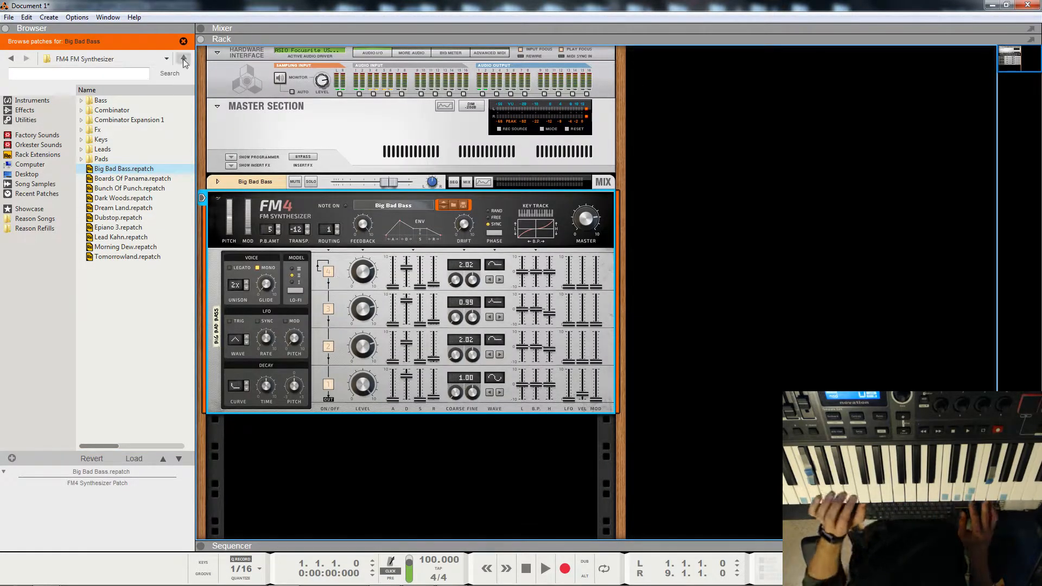
double_click(101, 99)
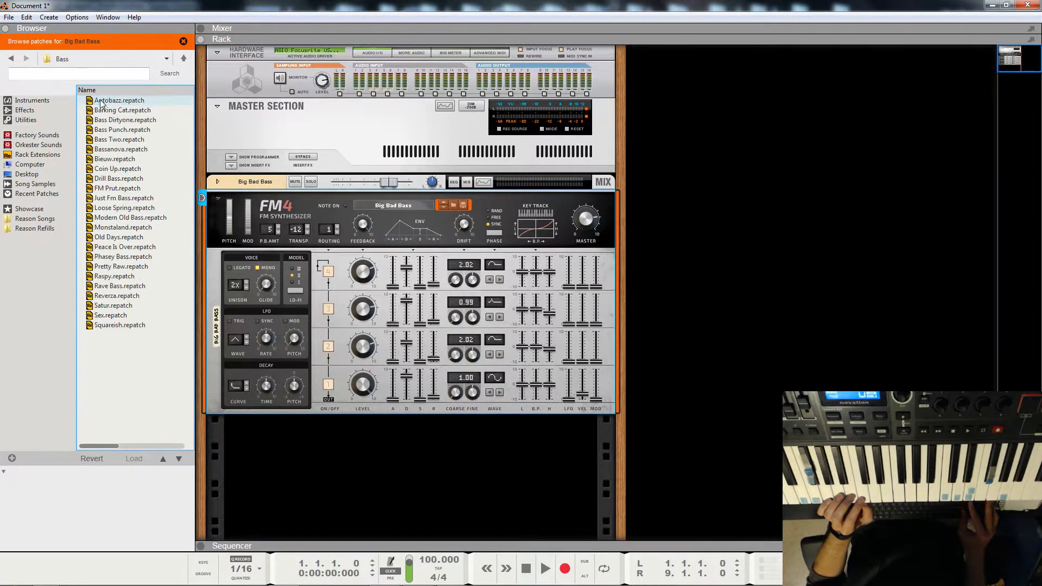
click(124, 131)
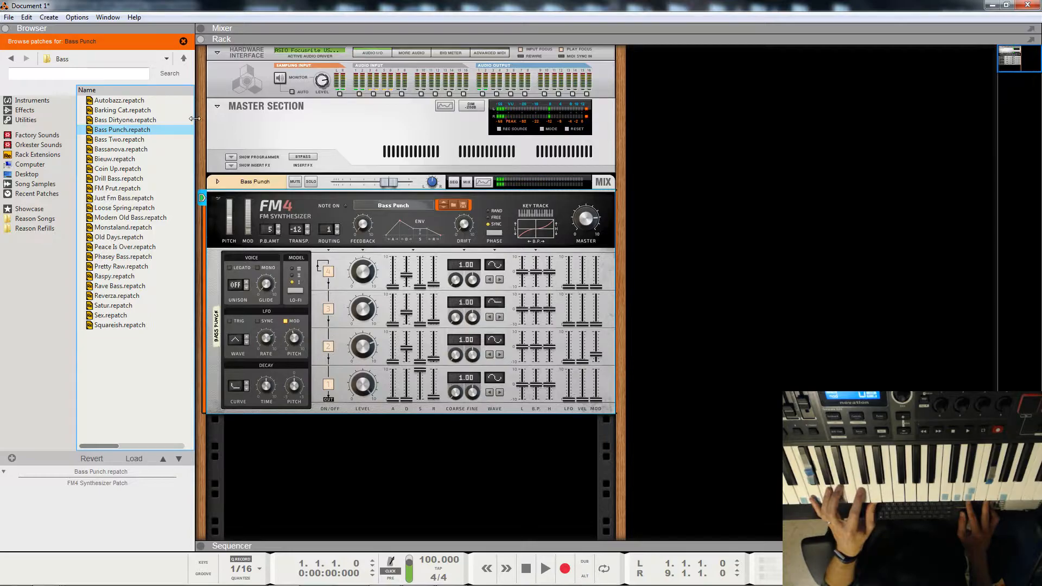
click(136, 140)
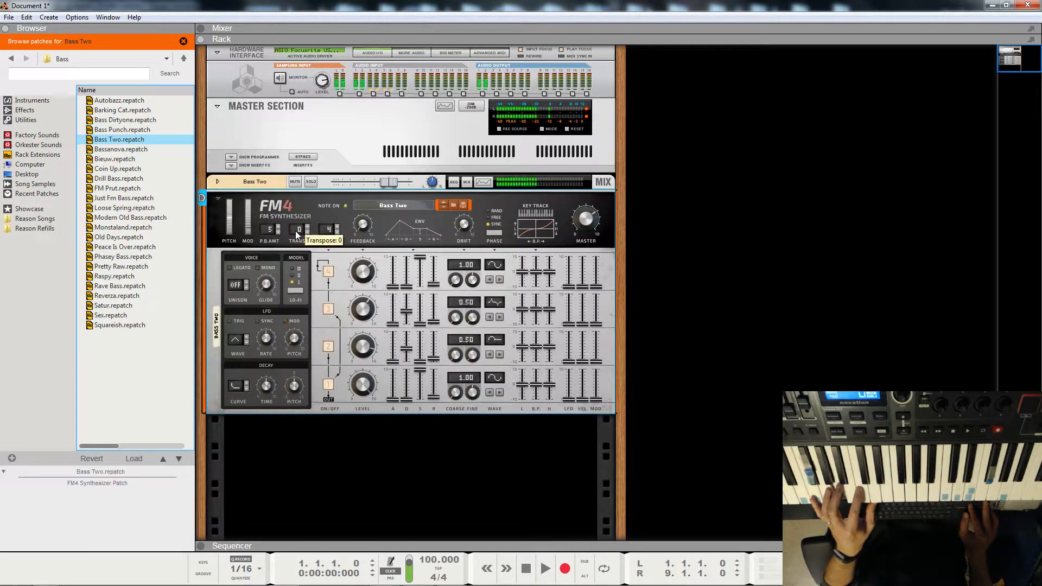
click(153, 120)
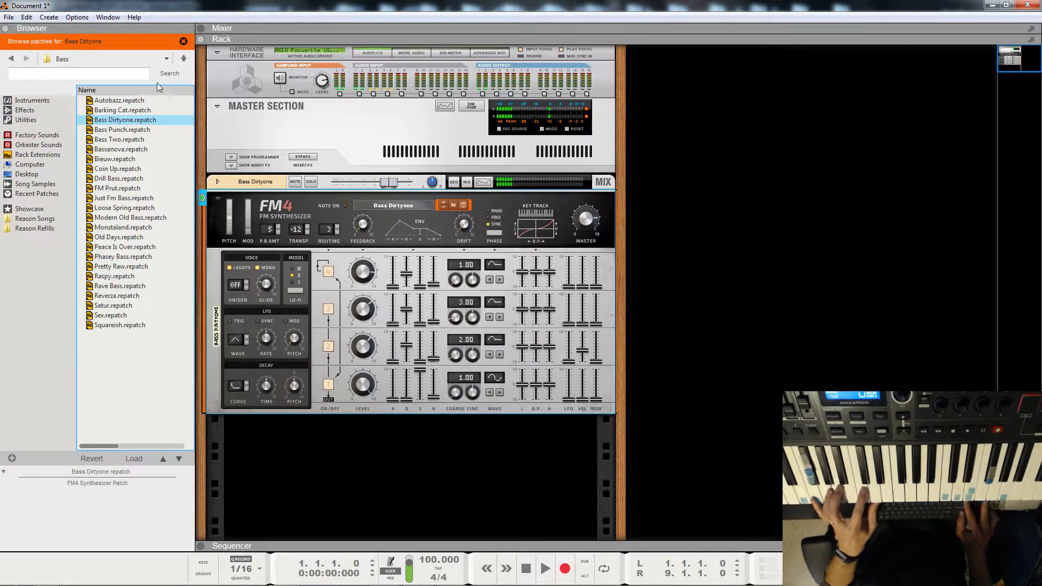
Step: Audition FM4's Barking Cat patch, load Just Fm Bass, and play the song in the sequencer to hear it
click(125, 111)
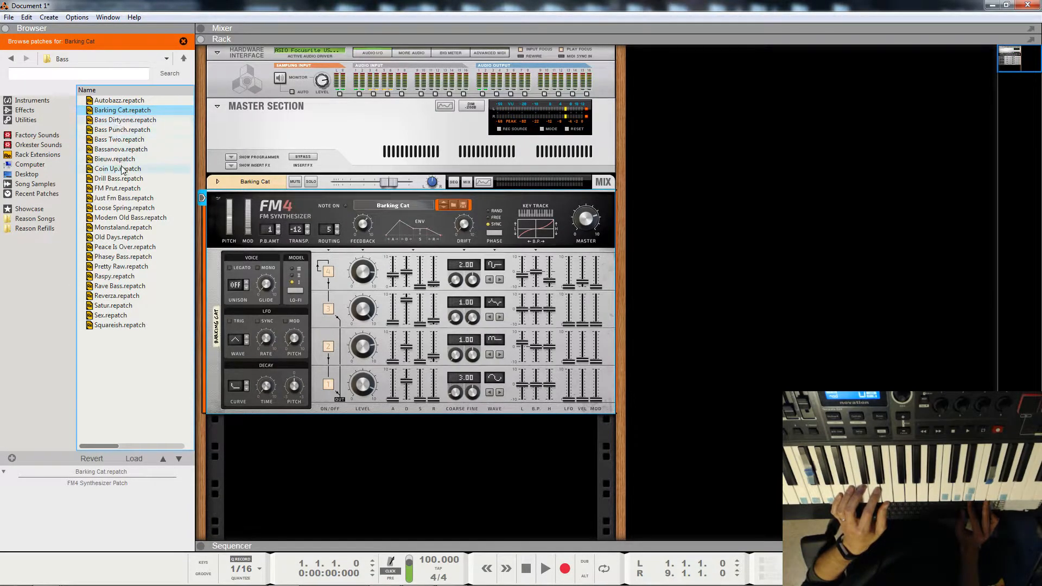
click(118, 198)
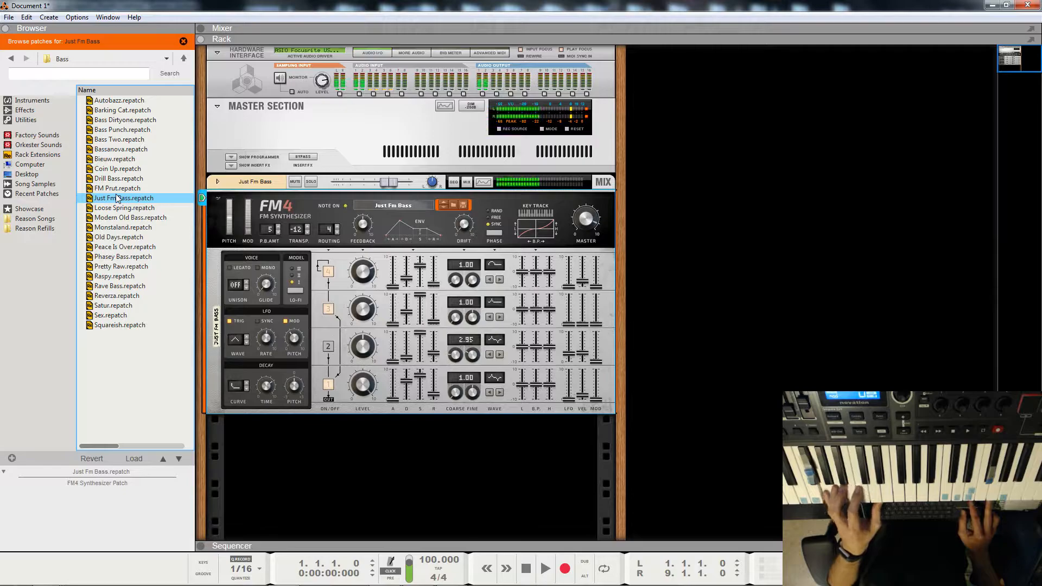
click(295, 276)
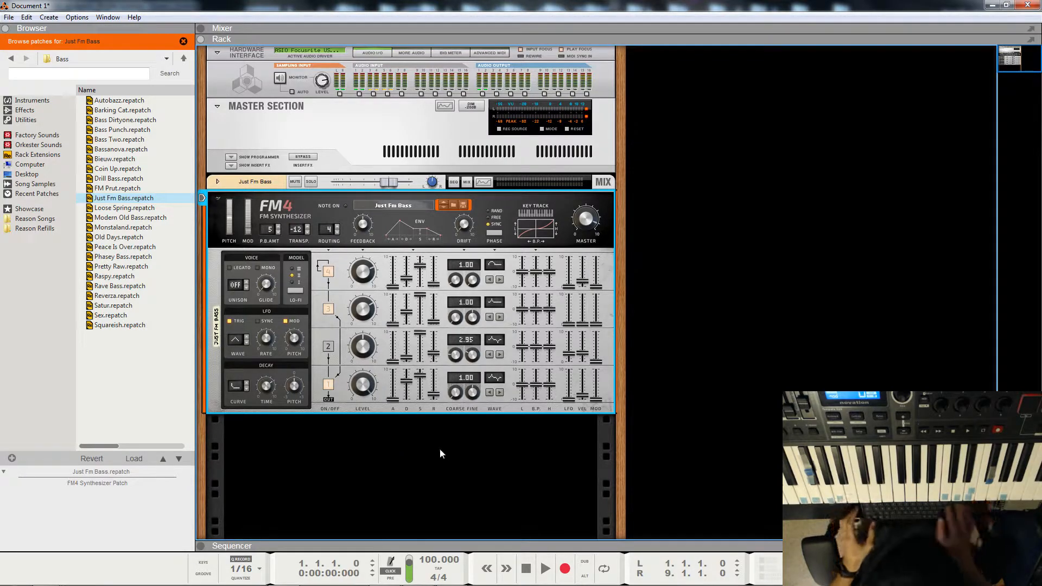
key(F7)
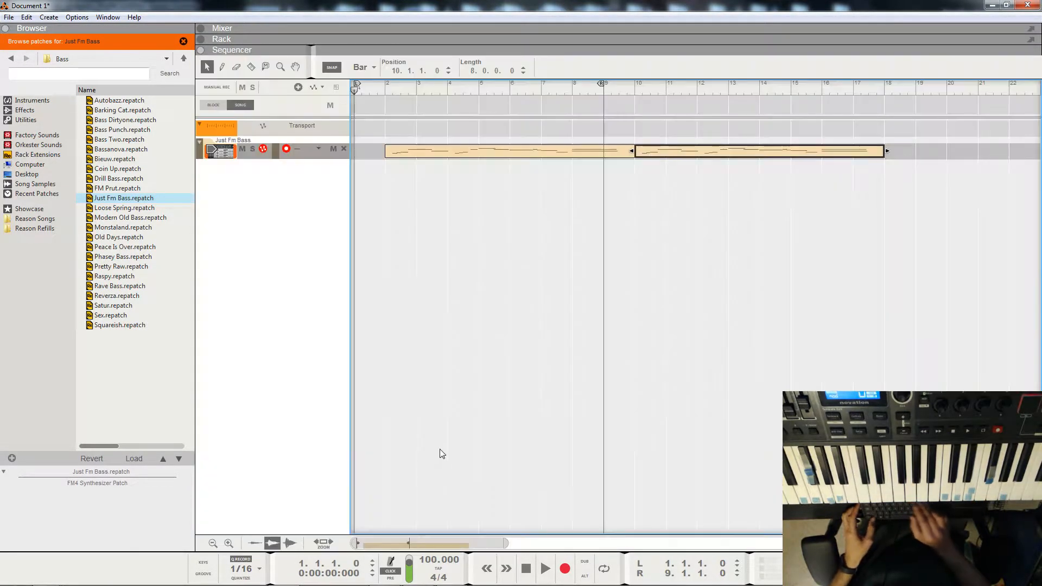
key(space)
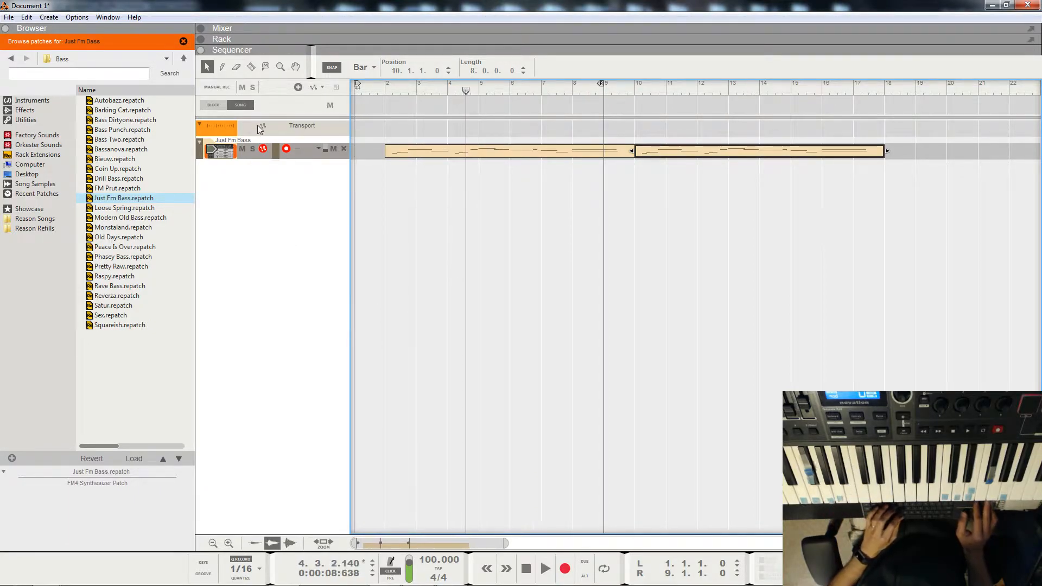
Step: Replace the FM4 with Bit Bell 1 Lite v2 from the SC_Digital_Genome ReFill's Combinator Keys folder and play the song briefly
click(184, 60)
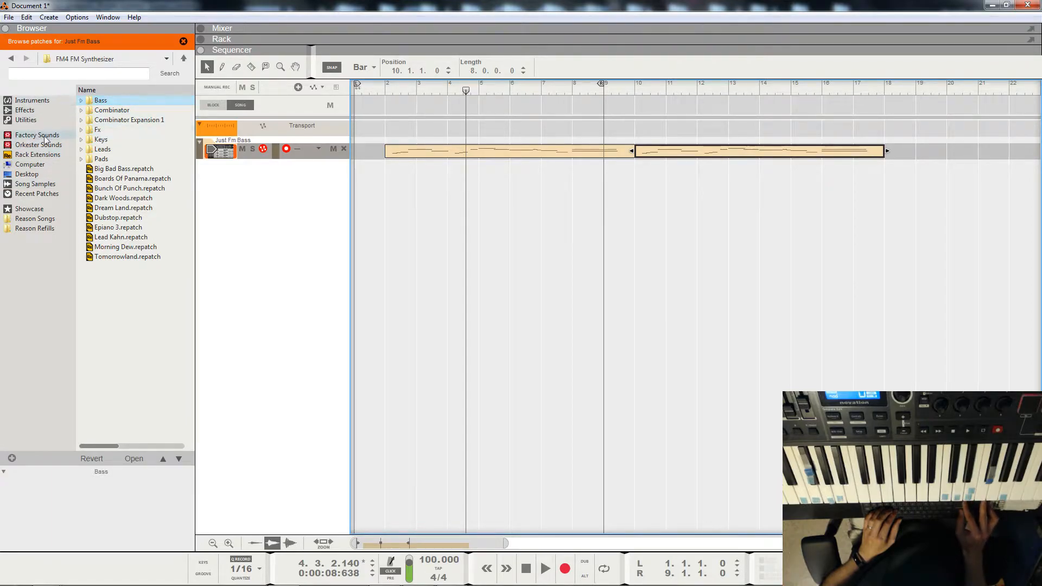
click(38, 228)
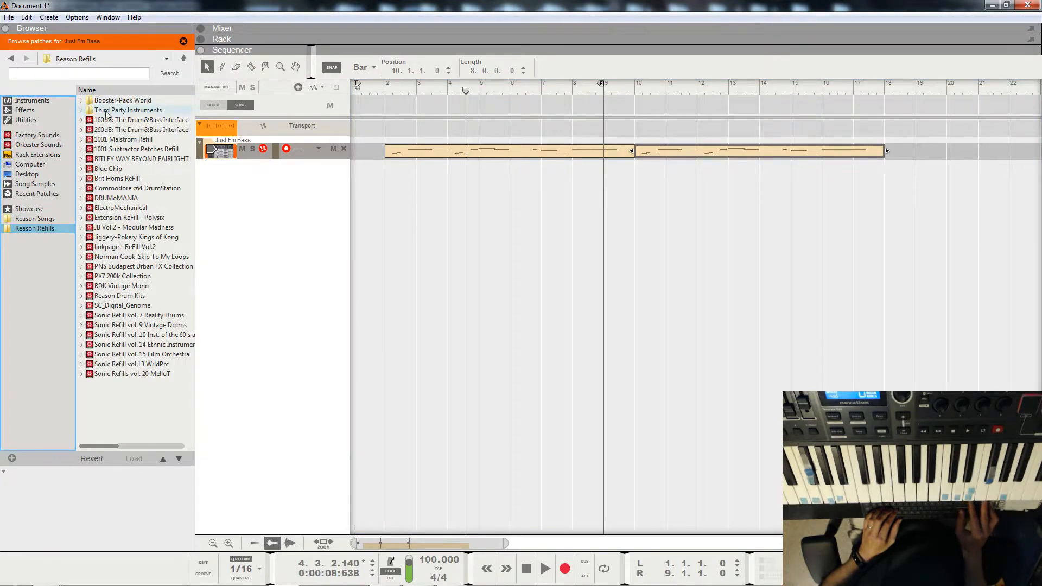
double_click(122, 306)
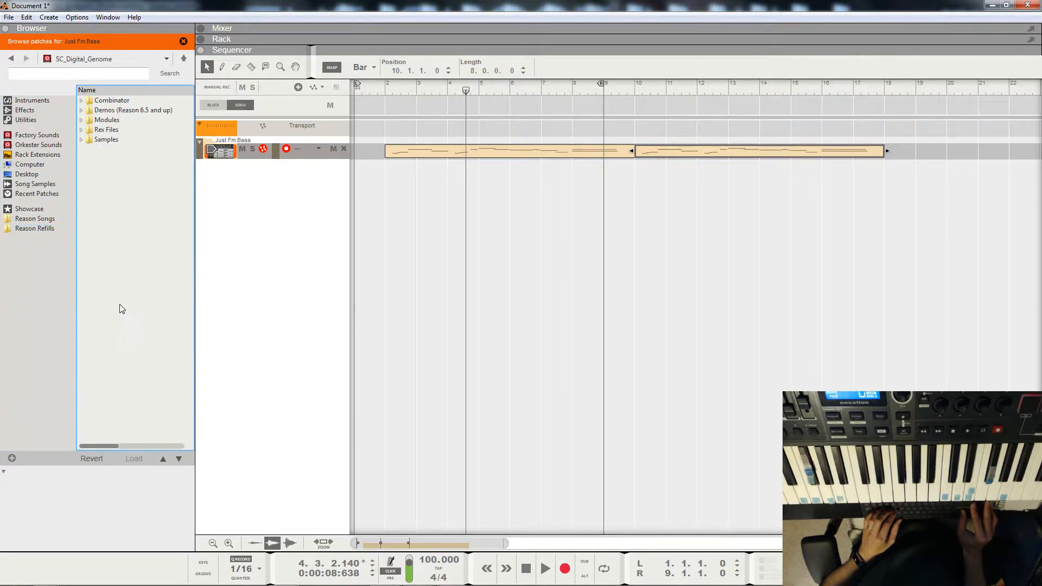
double_click(107, 101)
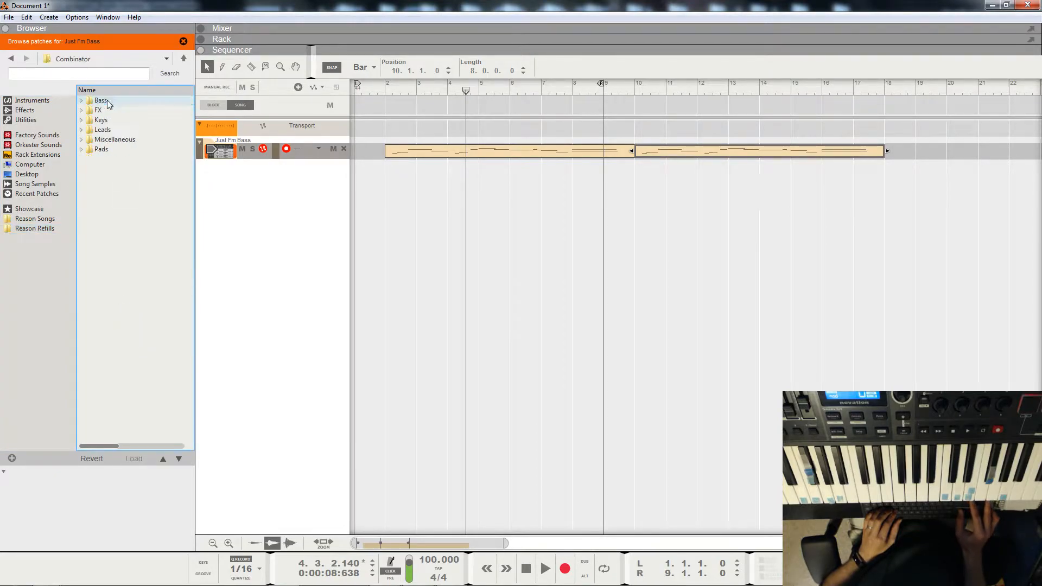
double_click(107, 120)
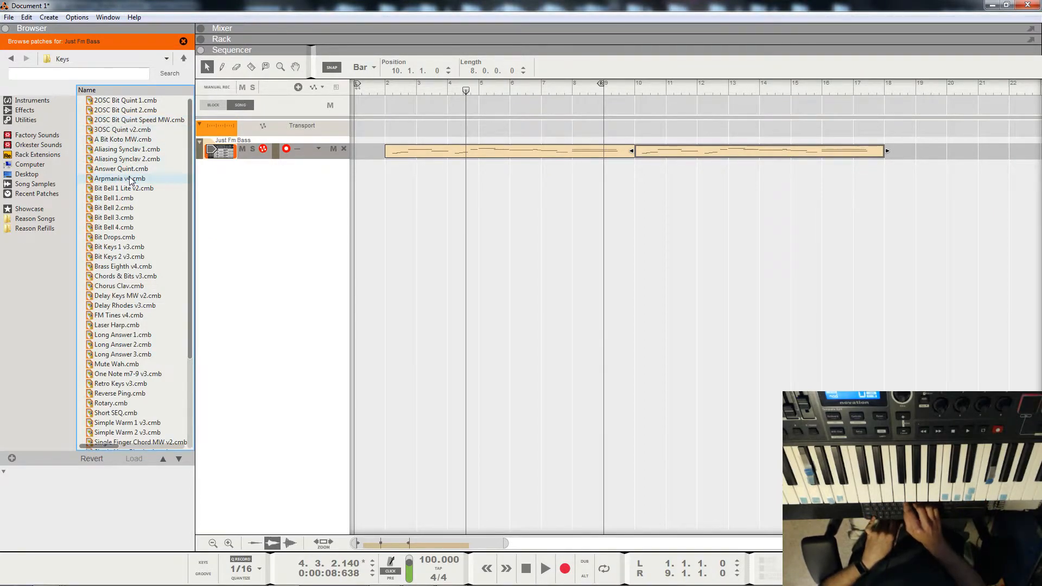
key(F6)
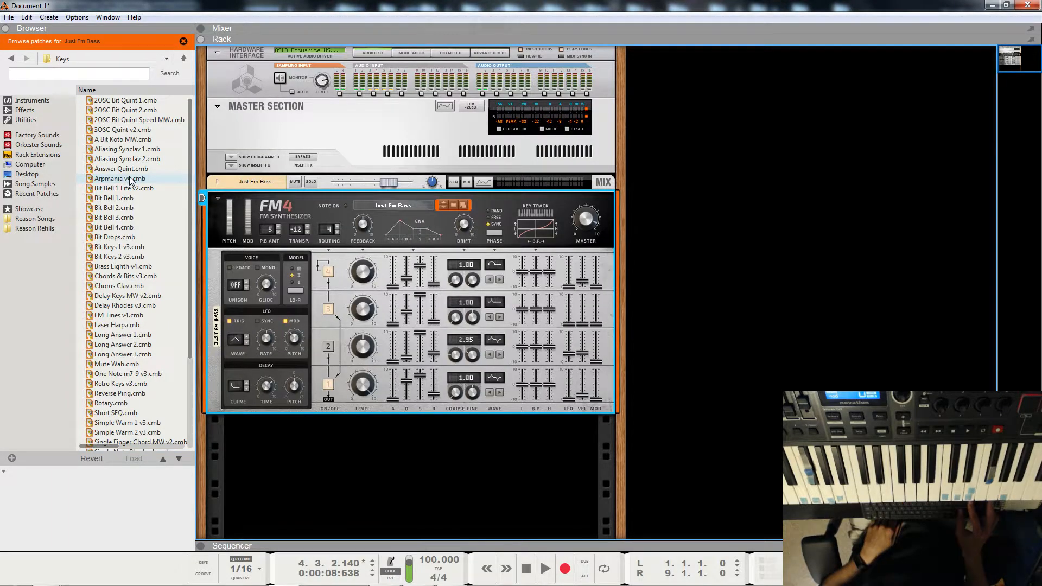
drag(135, 189, 324, 253)
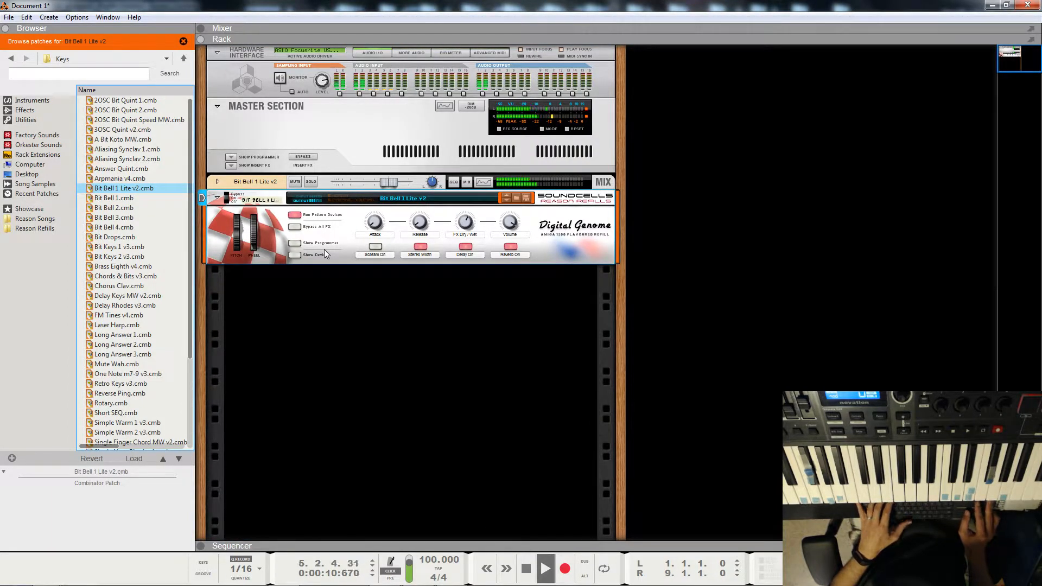
key(space)
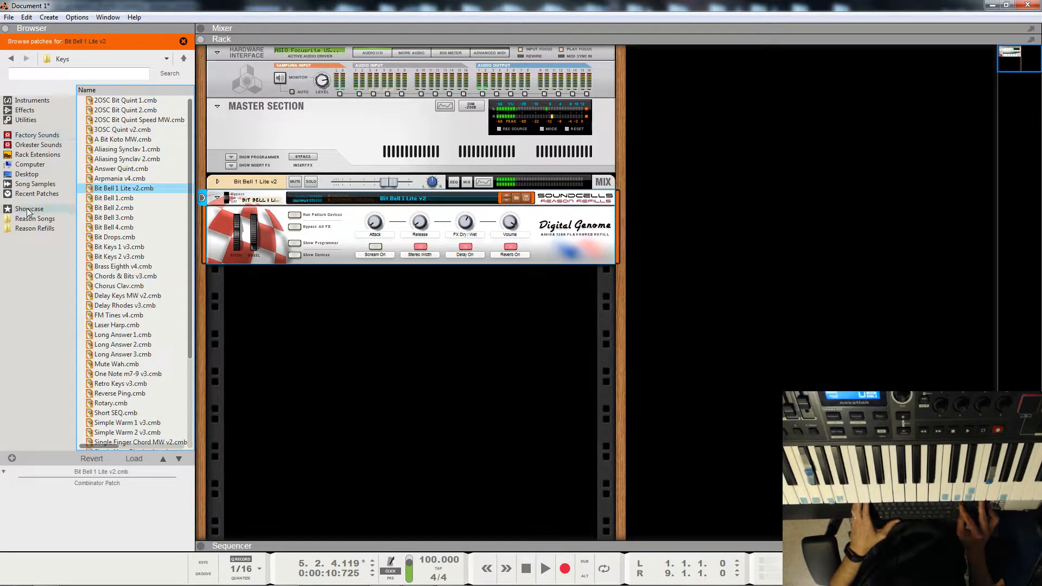
Step: Add an FM4 FM Synthesizer below the Bit Bell device and load Just Fm Bass from its Bass folder
click(32, 102)
scroll(124, 174, down, 5)
drag(139, 411, 307, 411)
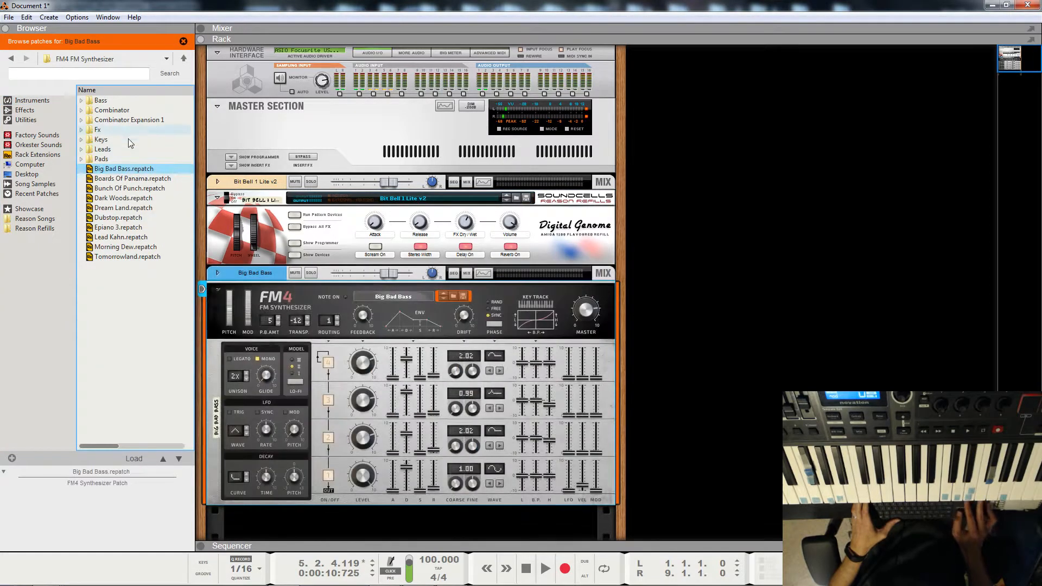
double_click(100, 100)
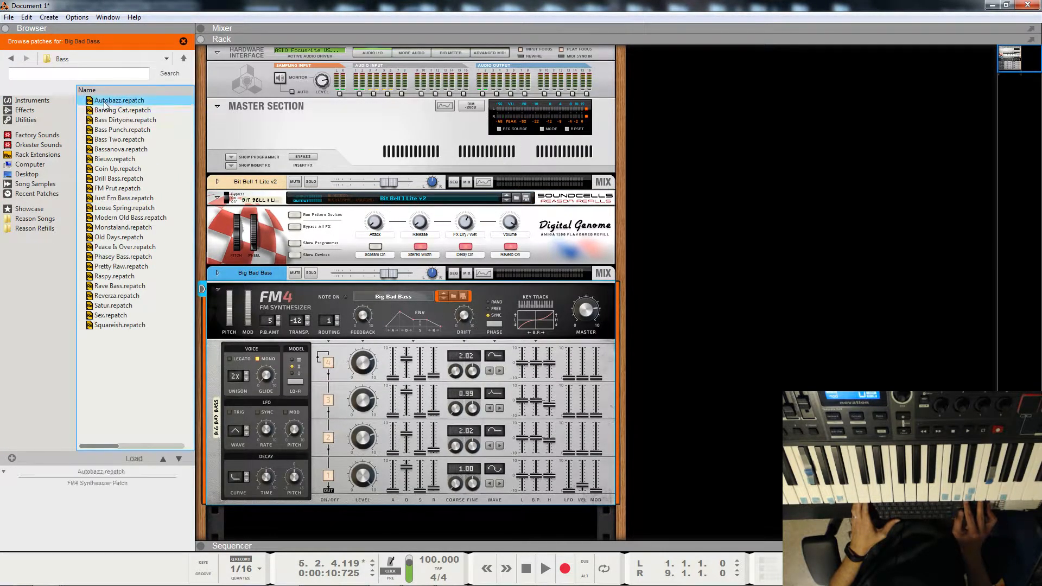
click(131, 199)
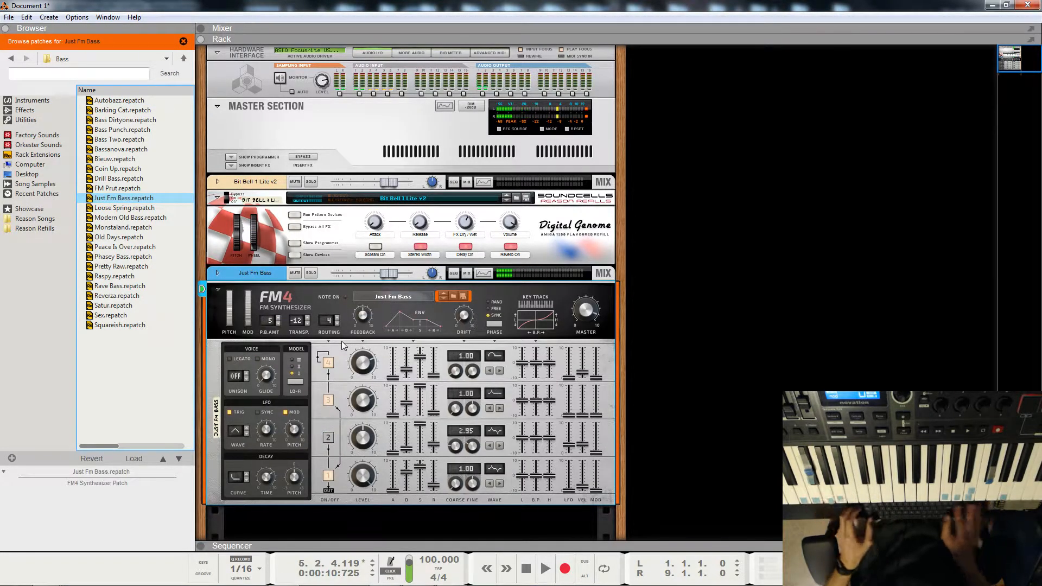
Step: Show the sequencer and play the song from bar 1 to rehearse a bass line with the Bit Bell clips
key(F7)
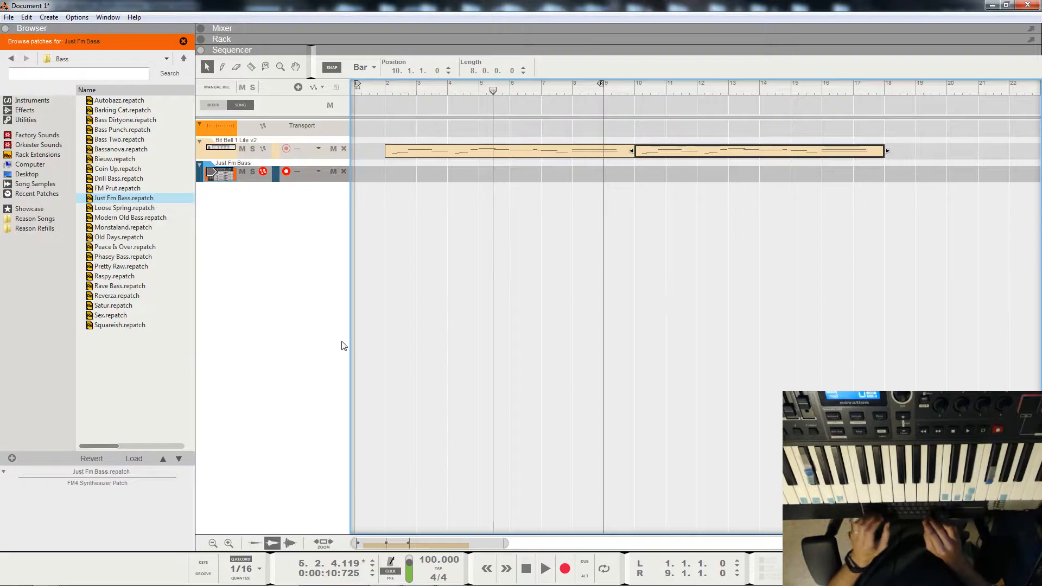
key(KP_7)
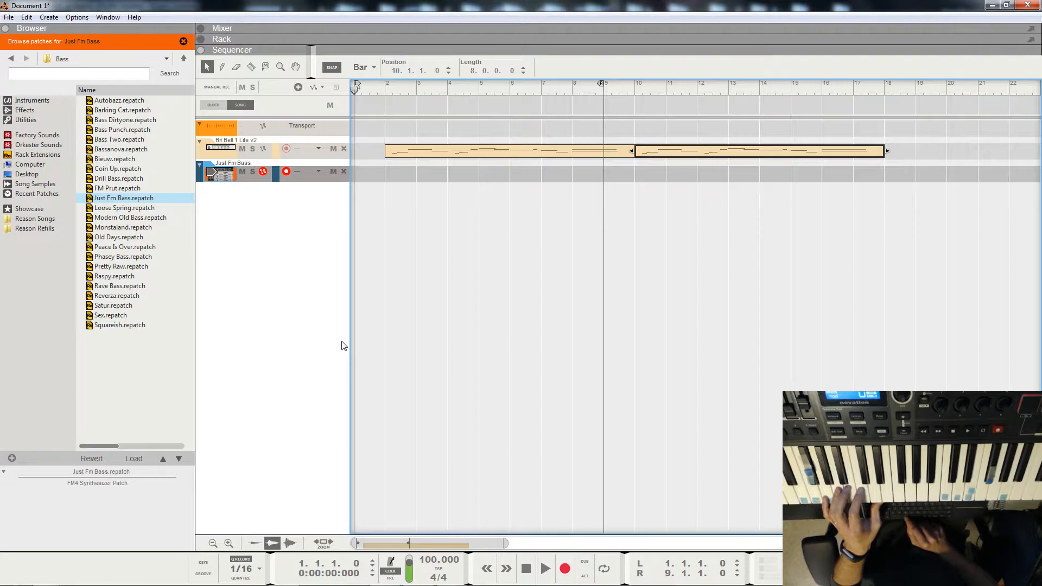
key(space)
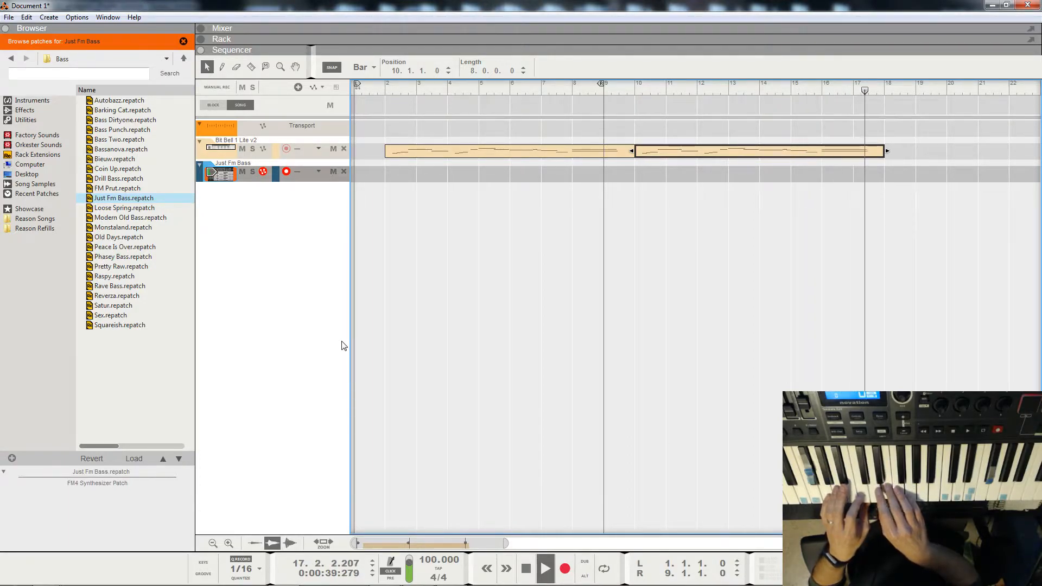
key(space)
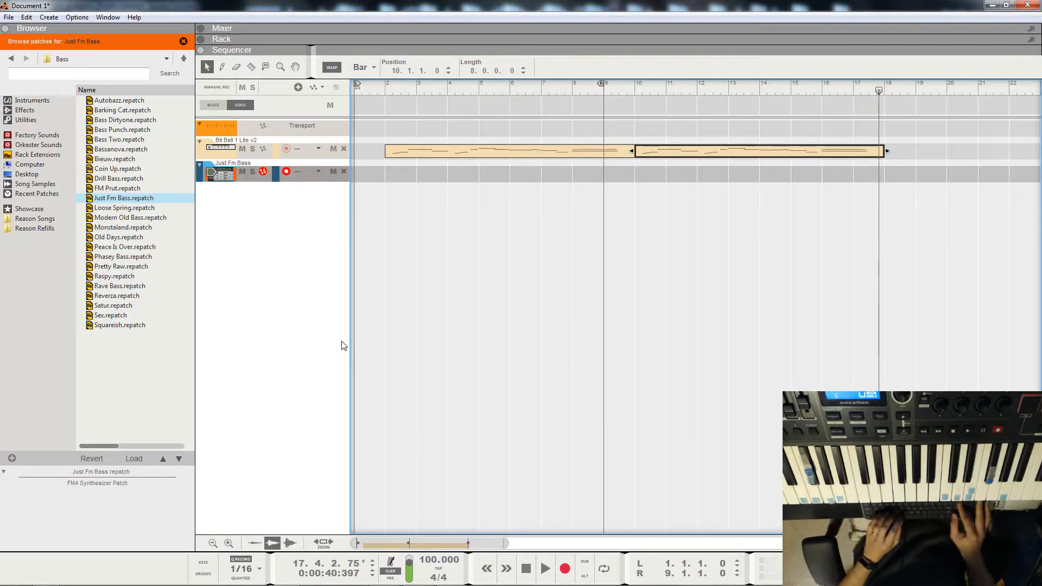
Step: Record the bass part on the Just Fm Bass track from bar 1 until just past bar 10
click(526, 568)
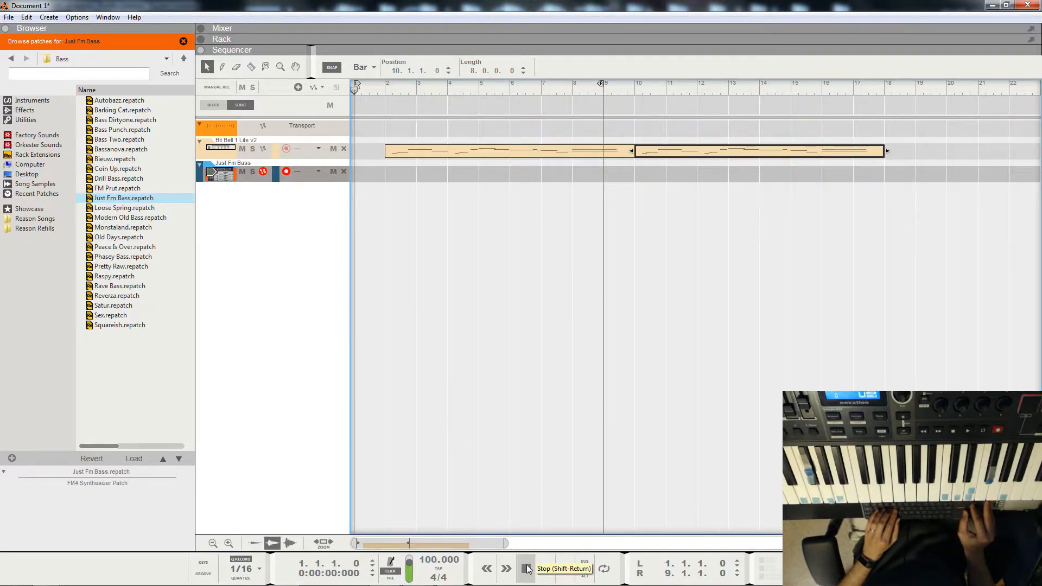
click(565, 568)
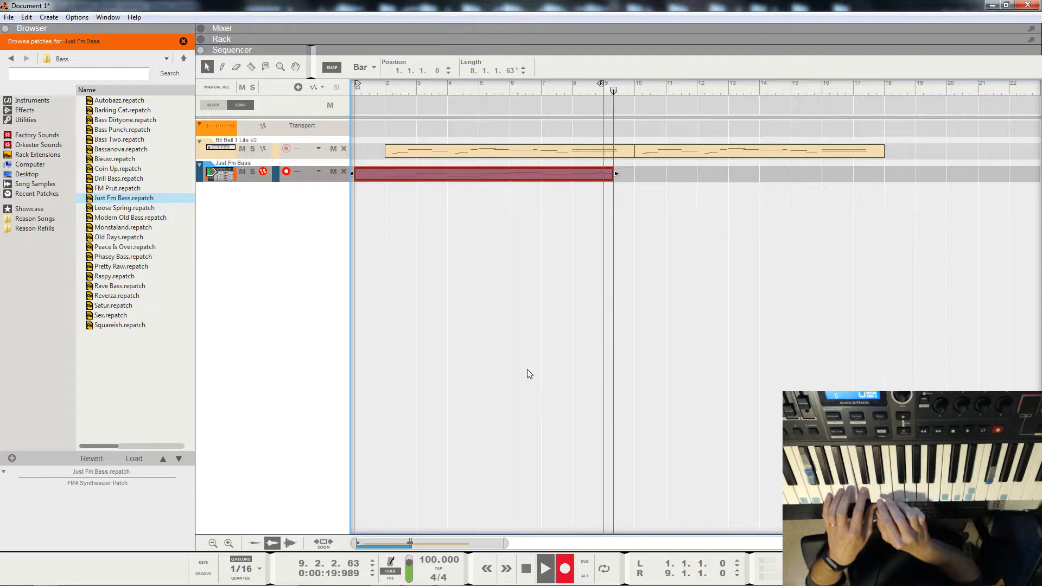
key(space)
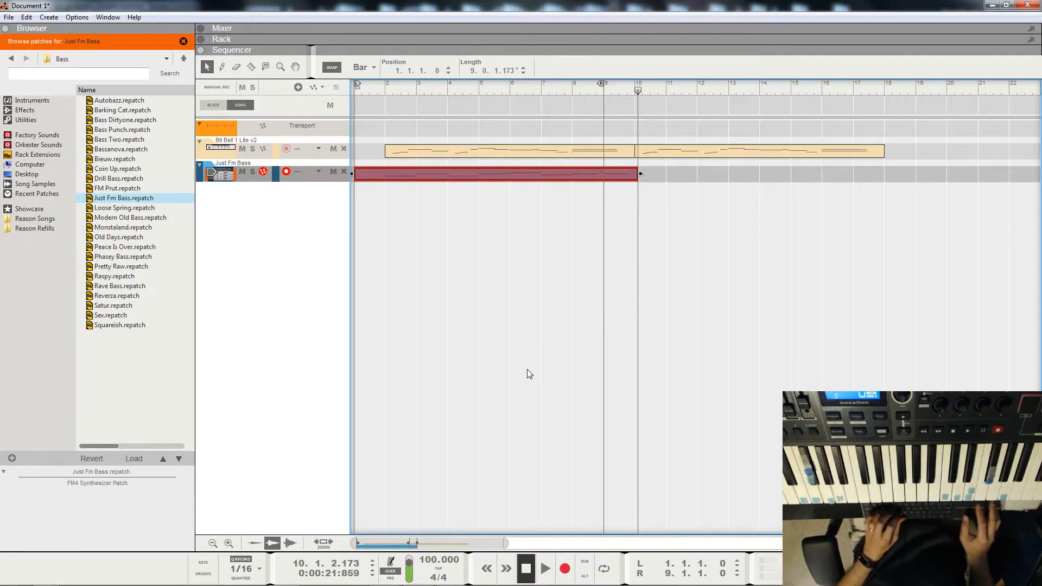
Step: Trim the recorded bass clip to bars 2 through 10 by splitting and deleting its ends, and paste a copy at bar 10
key(r)
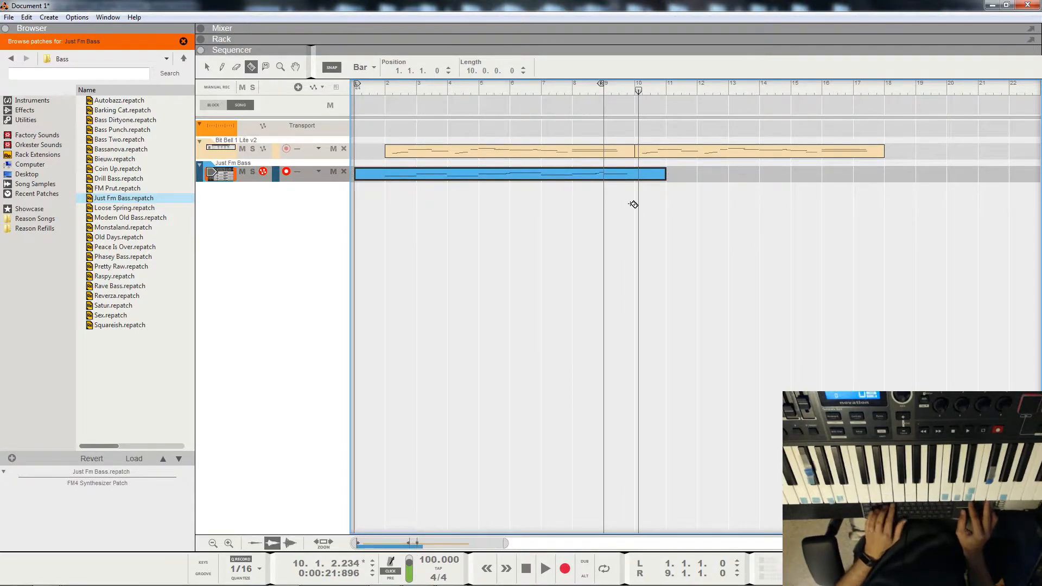
click(649, 173)
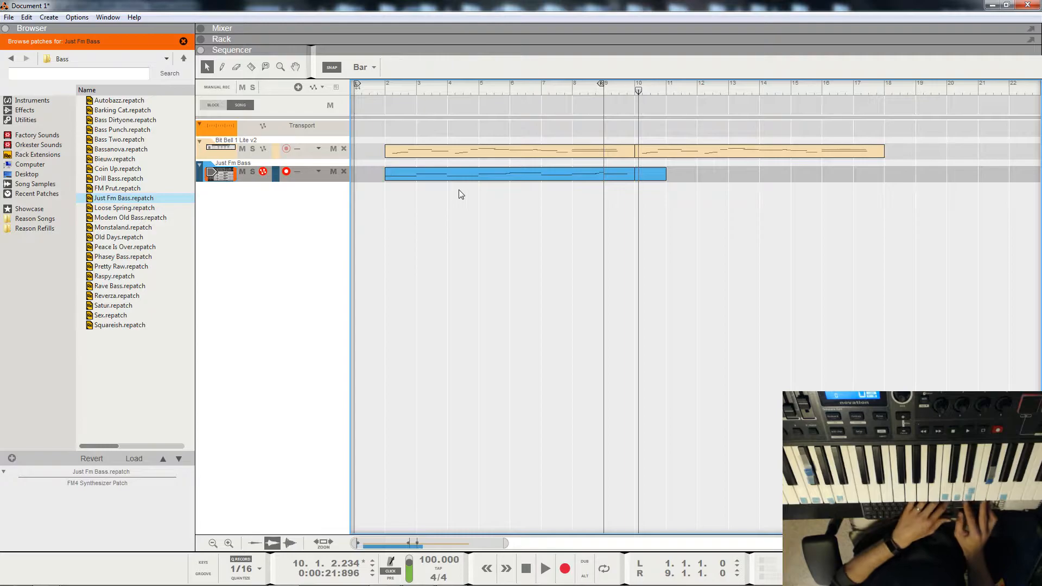
key(Delete)
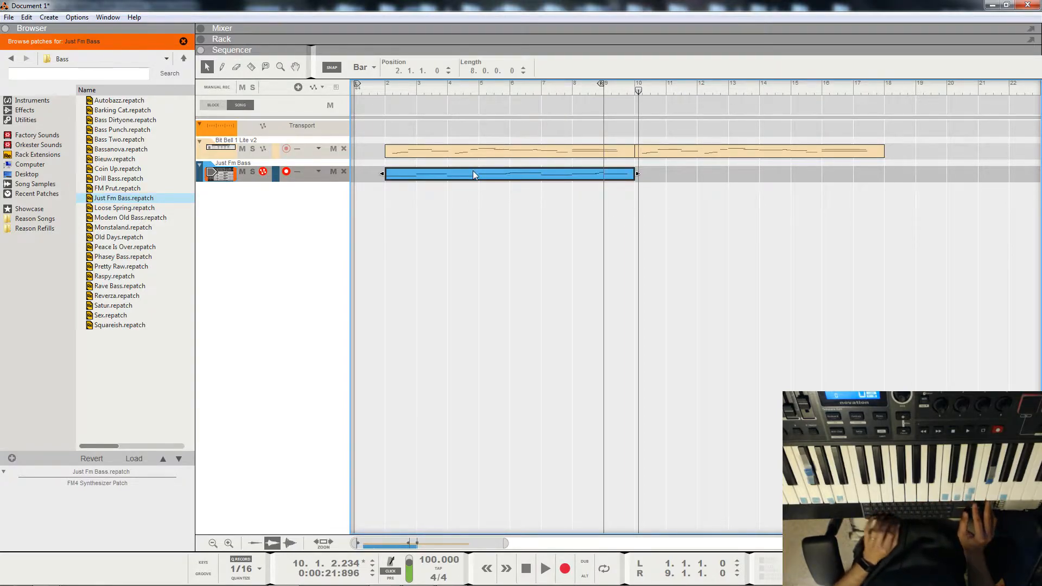
key(ctrl+c)
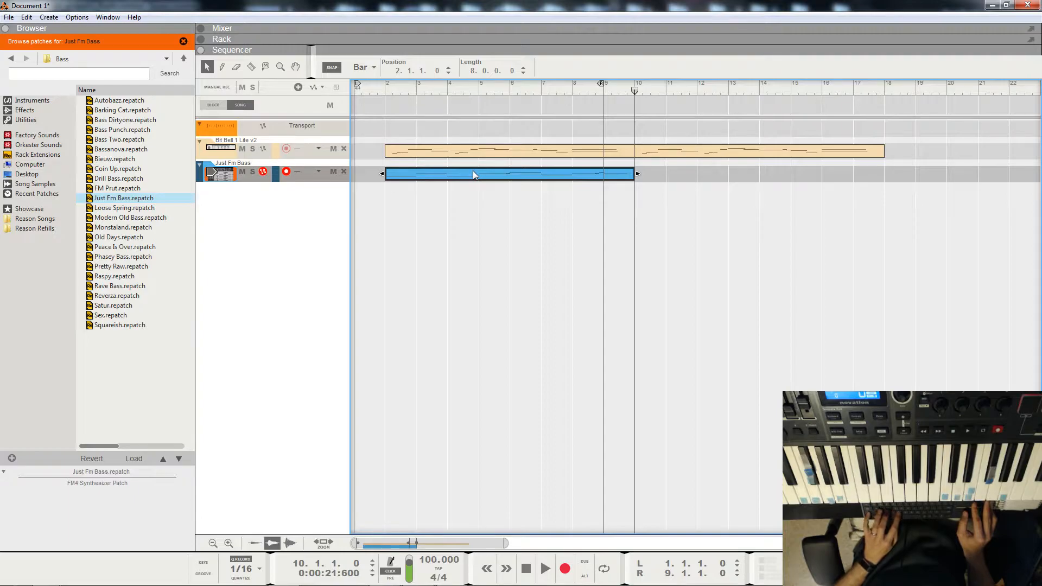
key(ctrl+v)
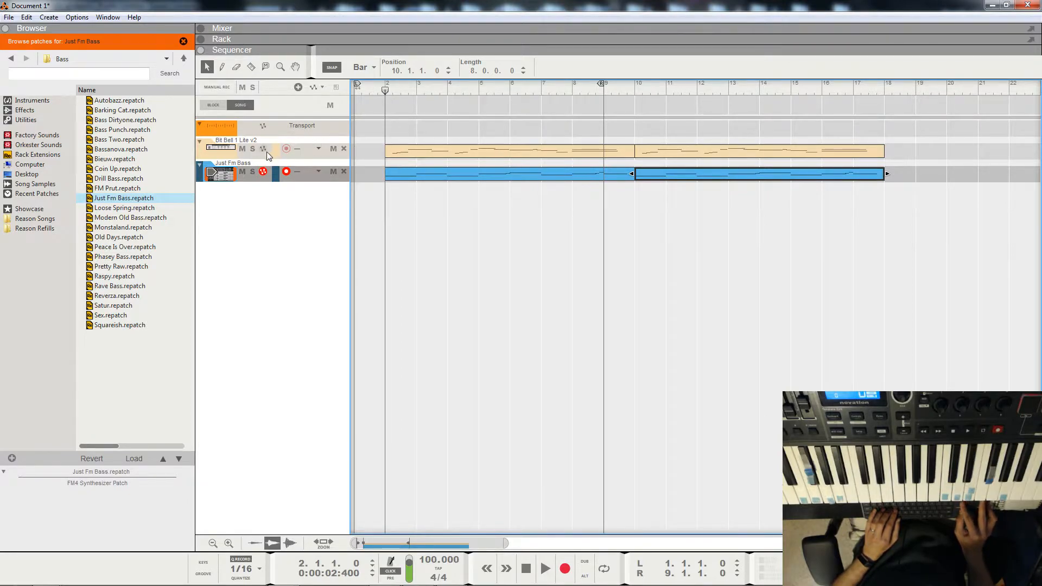
Step: Make Bit Bell 1 Lite v2 the active keyboard track and play the song from bar 2
click(230, 156)
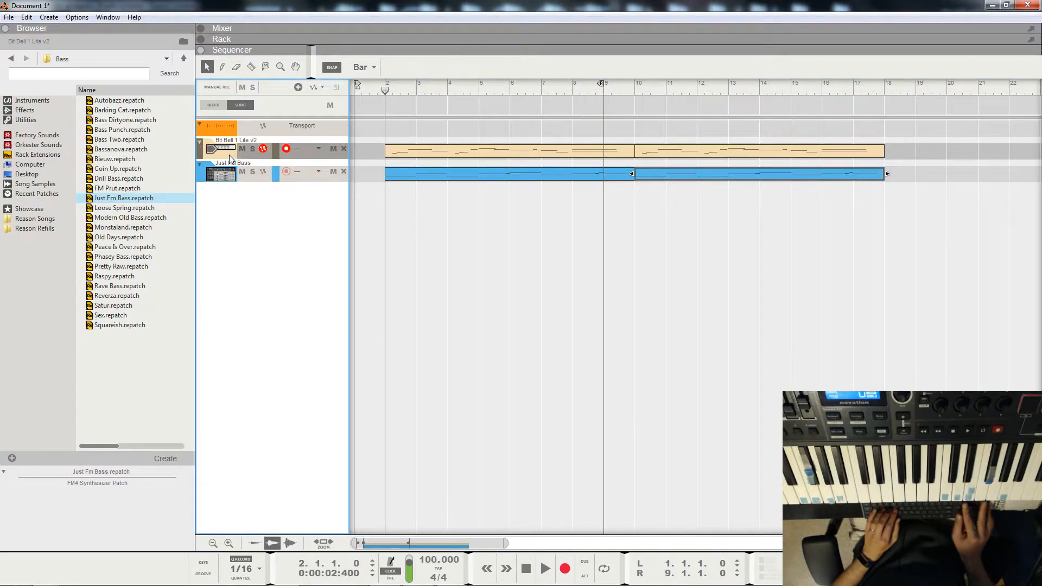
key(space)
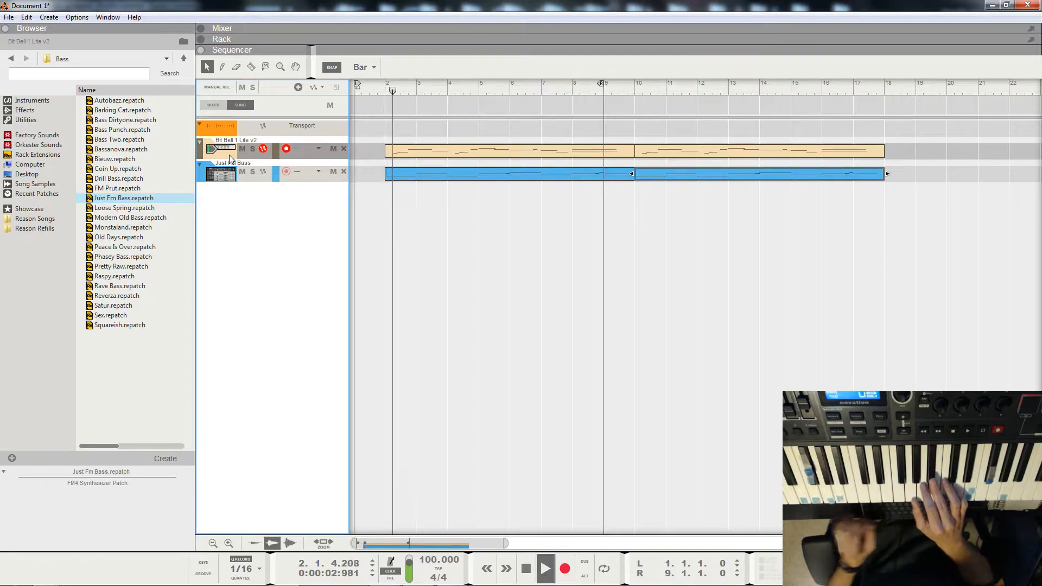
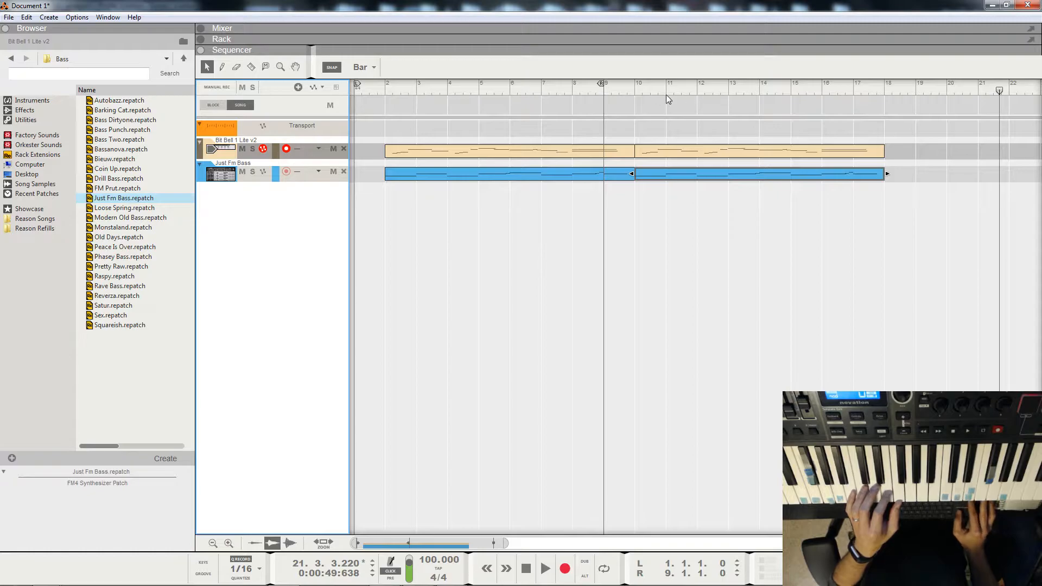
Step: Play the song from bar 10 to check the repeated clips, and move the song position to bar 15
click(639, 89)
key(space)
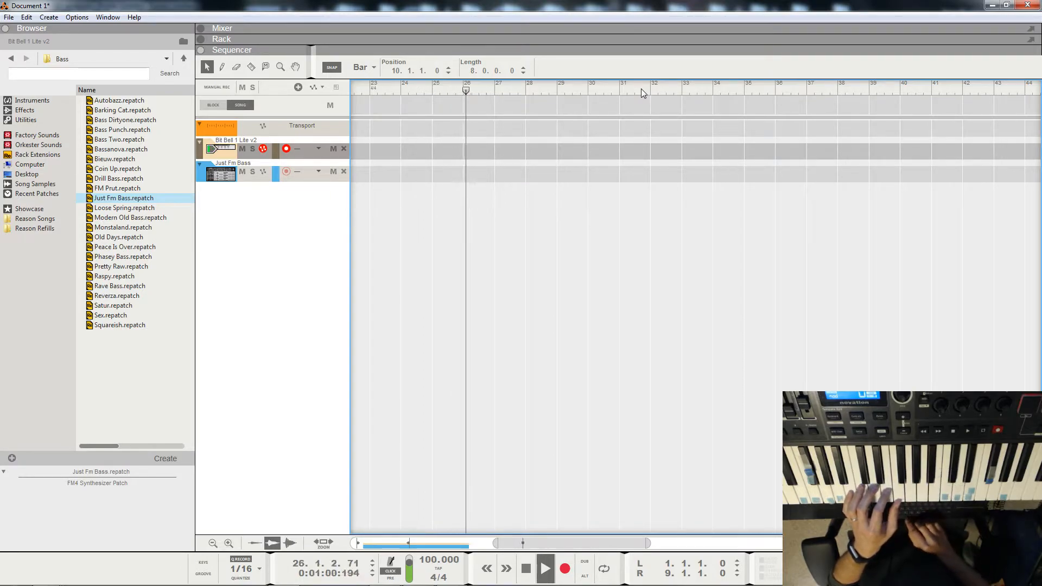
key(space)
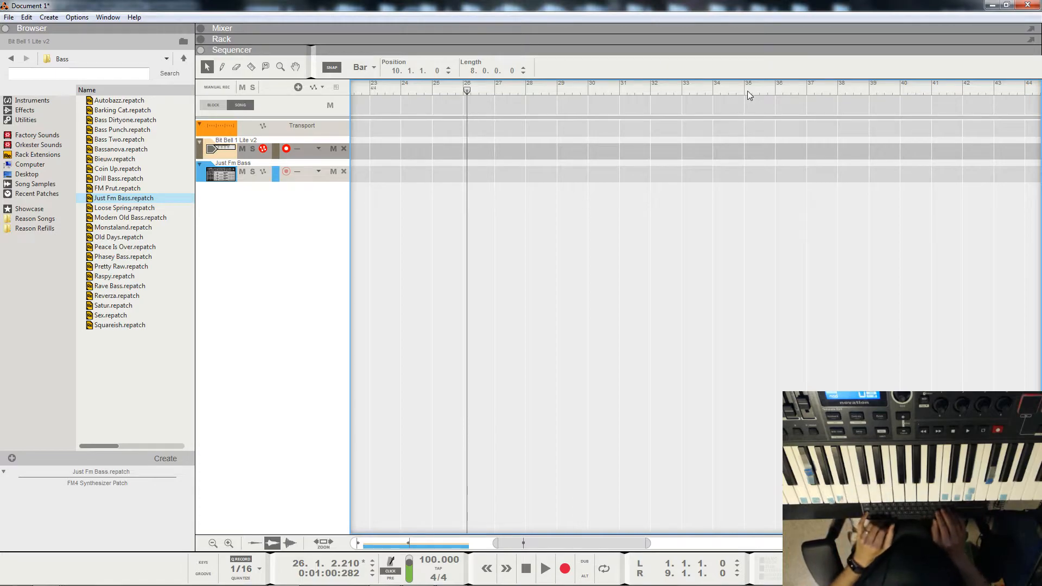
key(space)
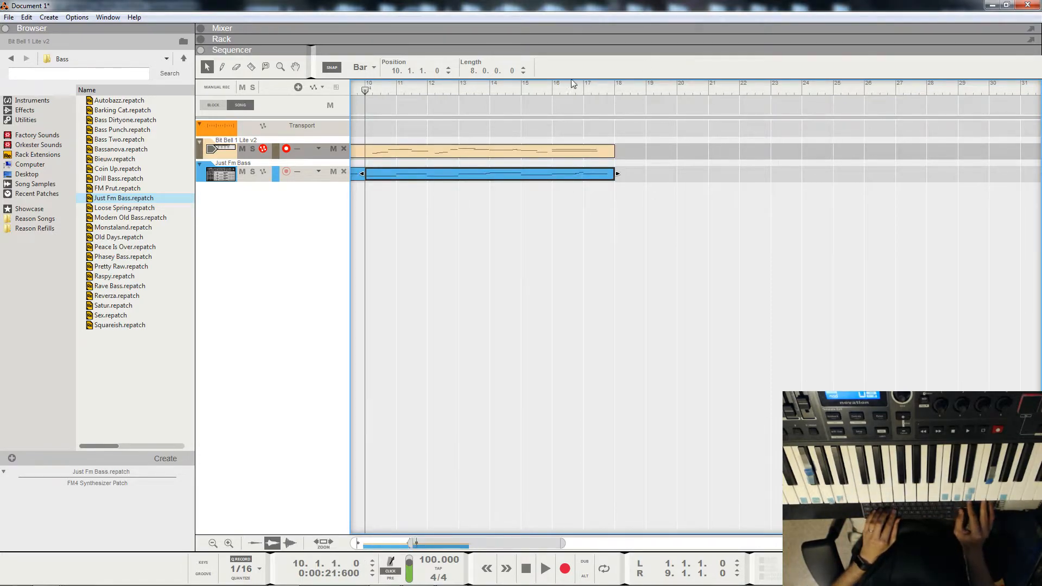
click(522, 91)
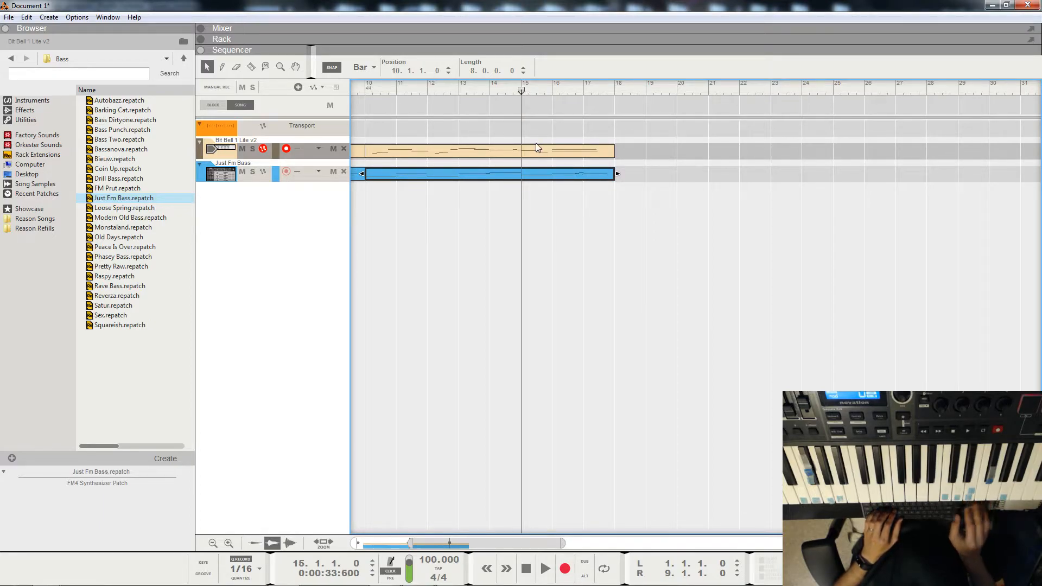
Step: Play the song from bar 15, and record a new Bit Bell 1 Lite v2 part from bar 16 until just past bar 22
key(space)
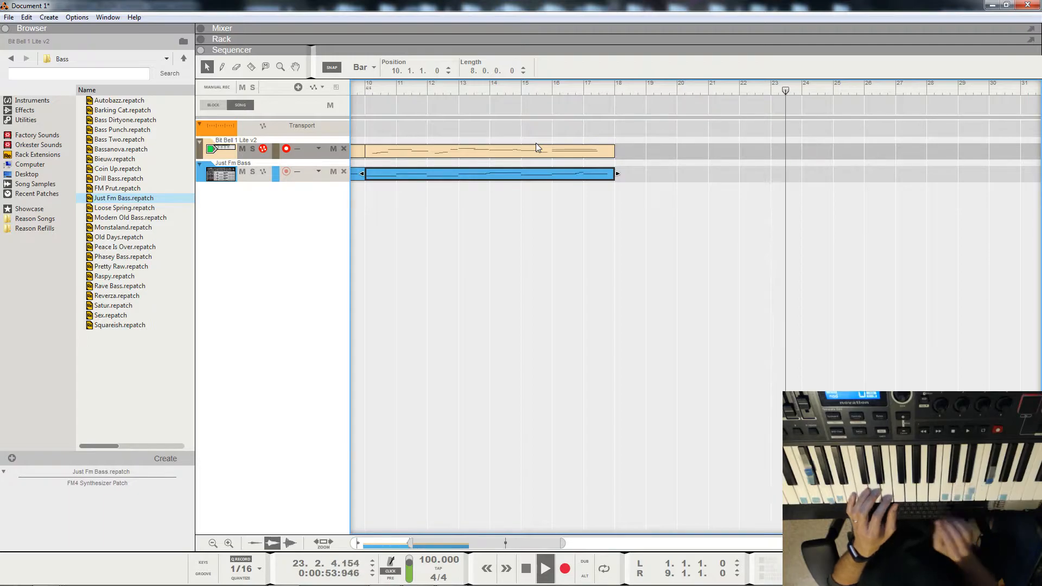
key(space)
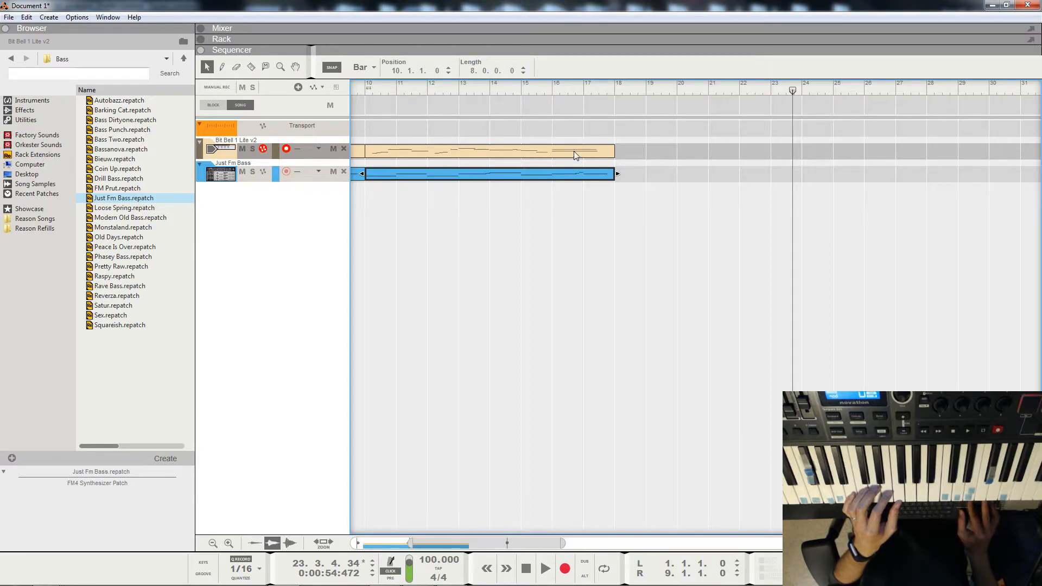
click(552, 86)
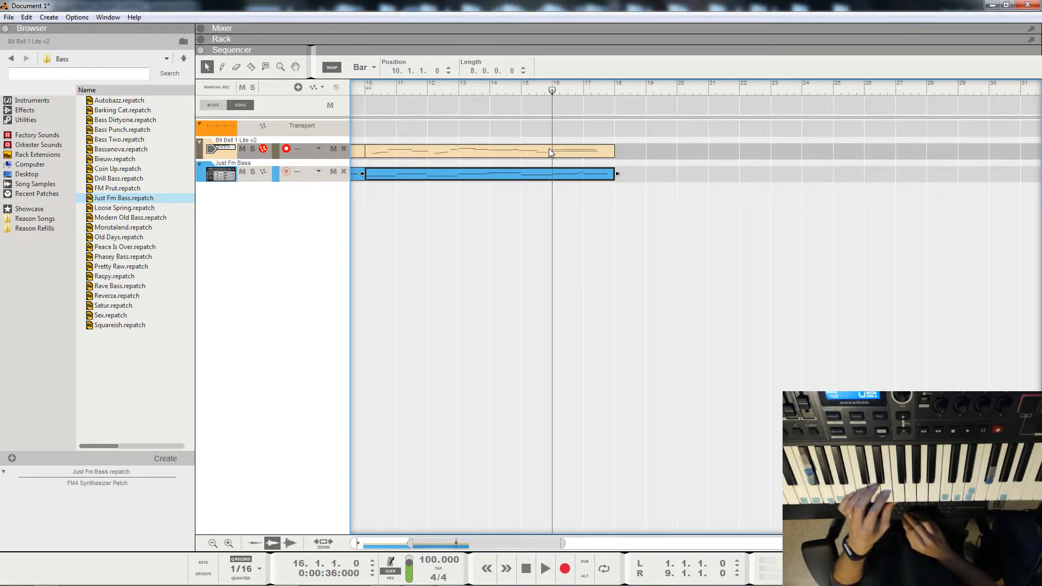
key(r)
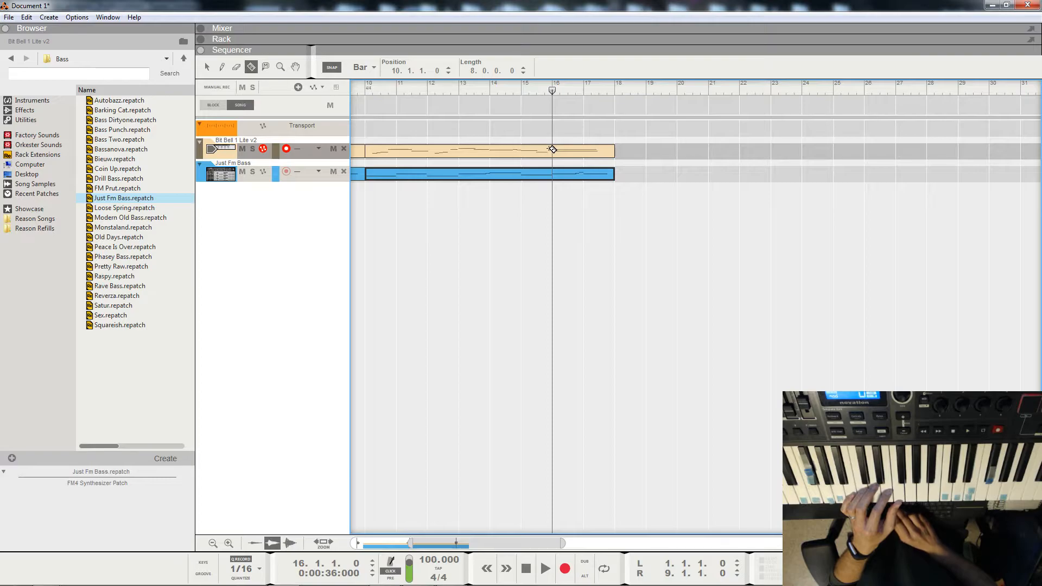
key(q)
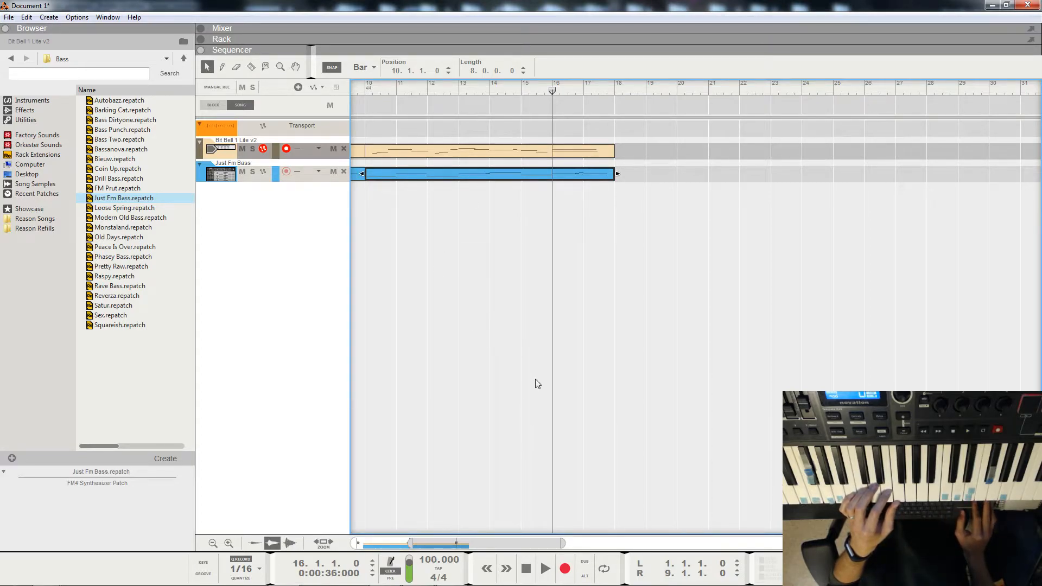
click(565, 571)
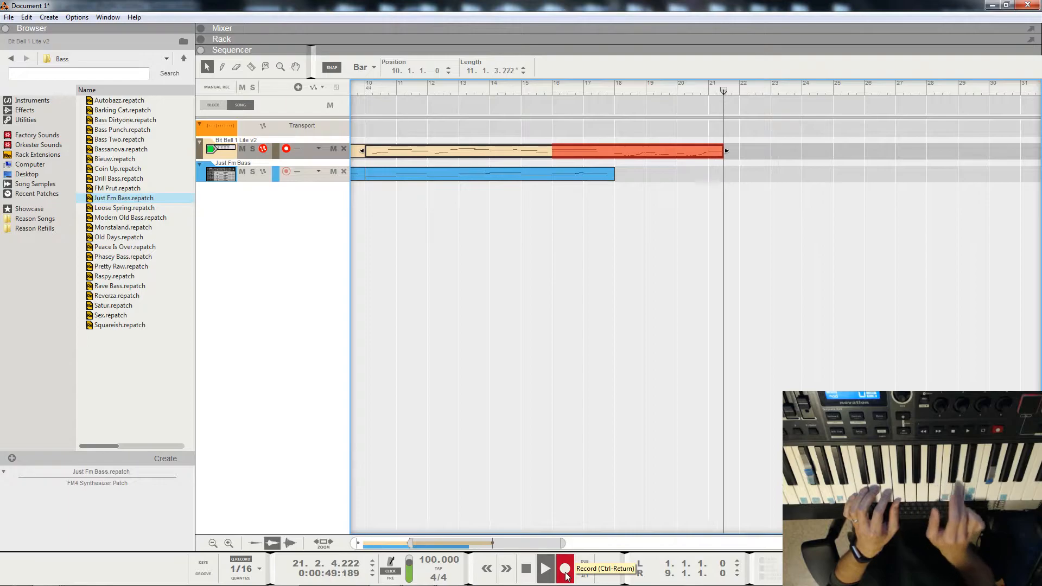
key(space)
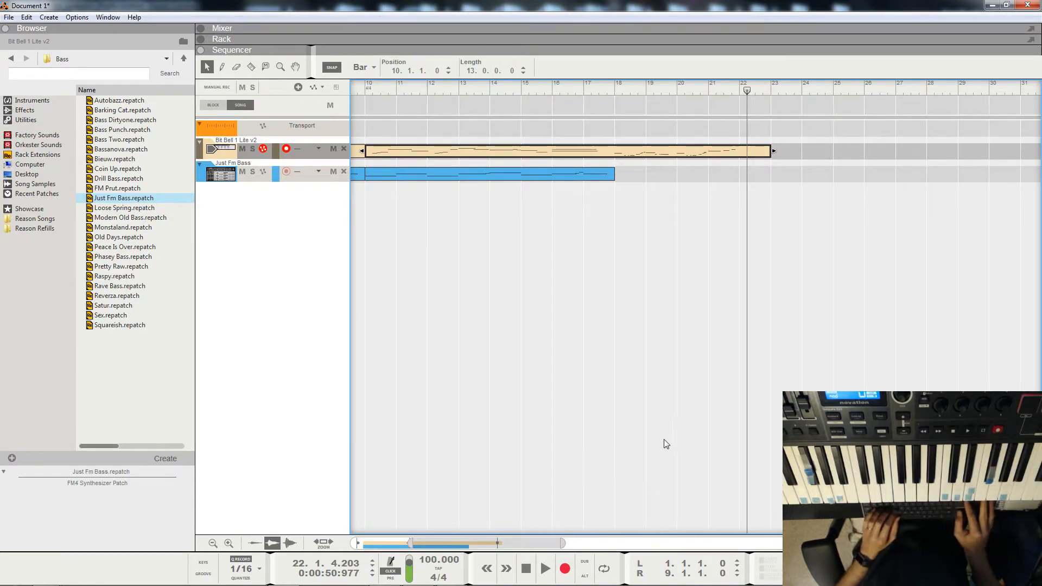
Step: Play the song twice from bar 17 to check the newly recorded Bit Bell part
click(585, 96)
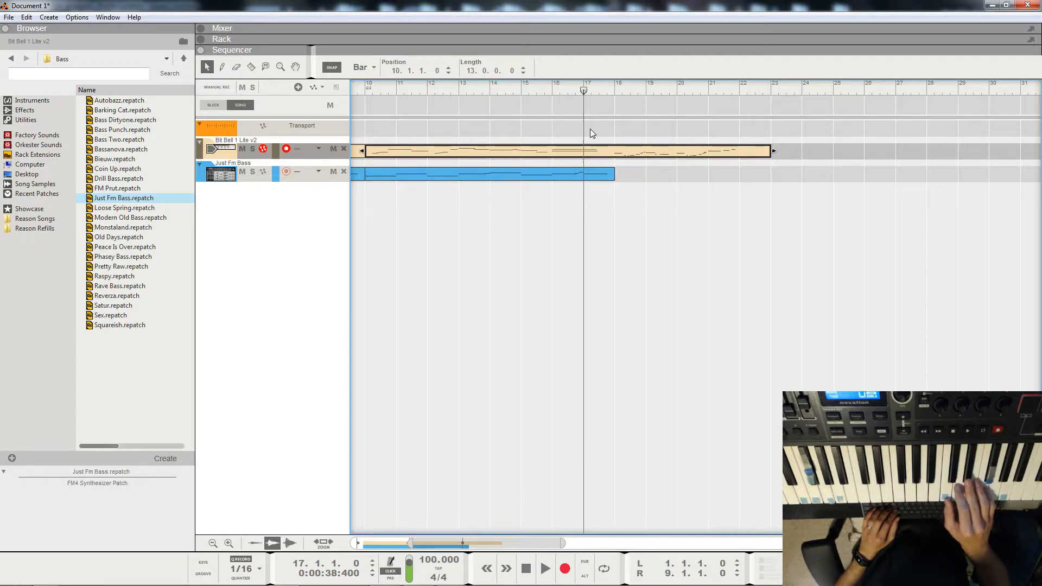
key(space)
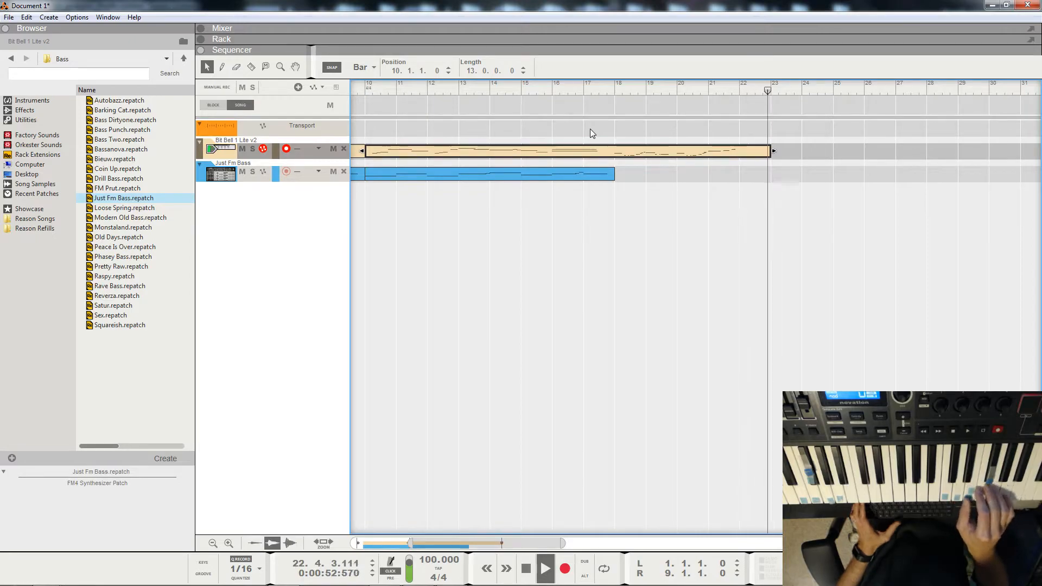
key(space)
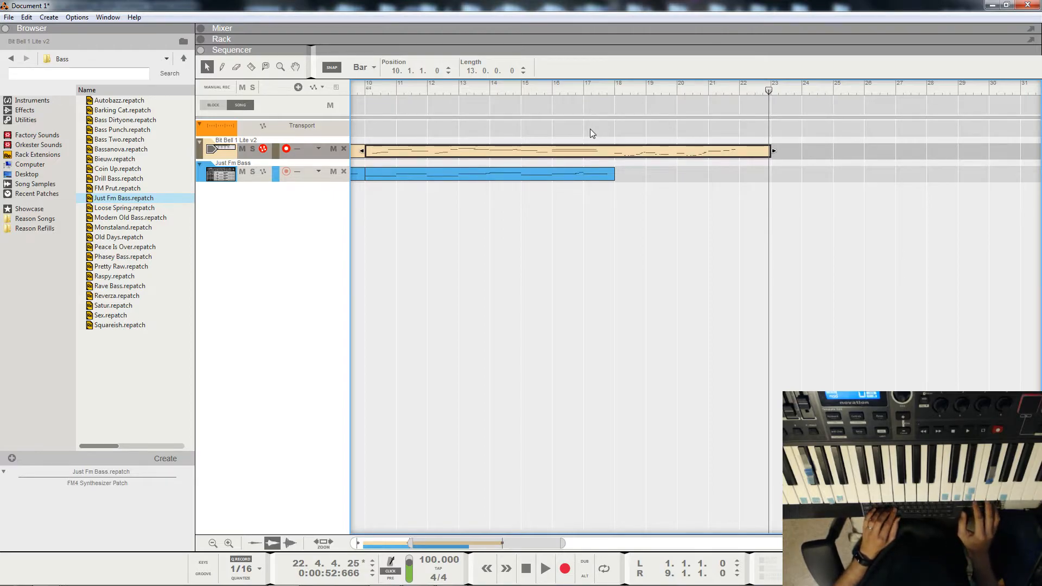
click(583, 90)
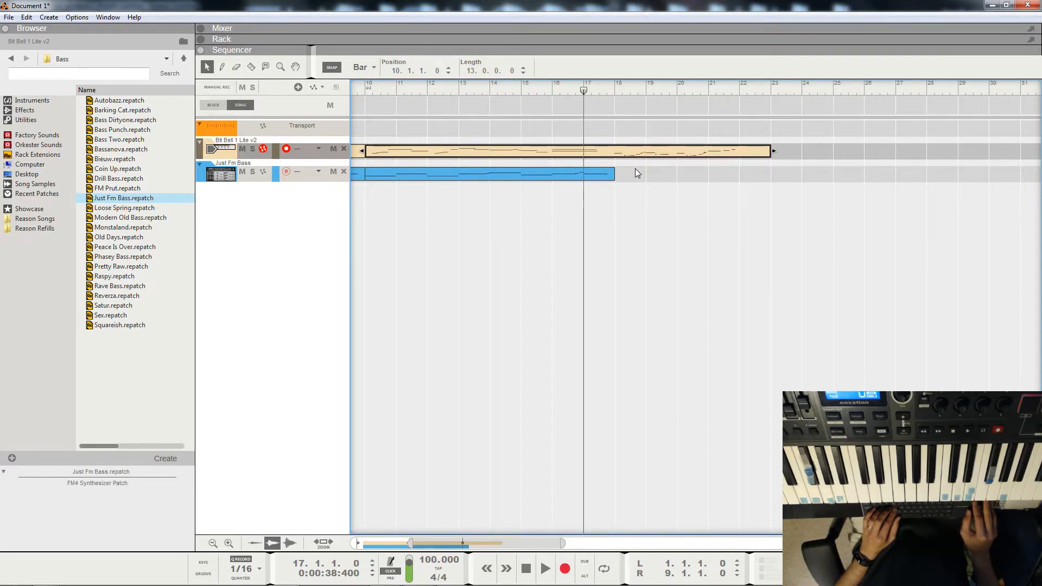
key(space)
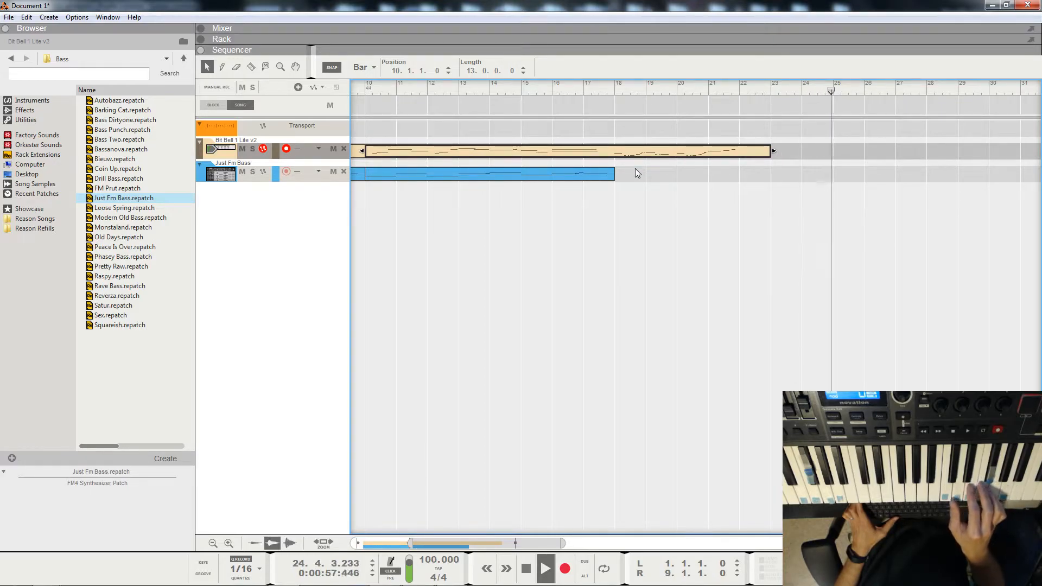
key(space)
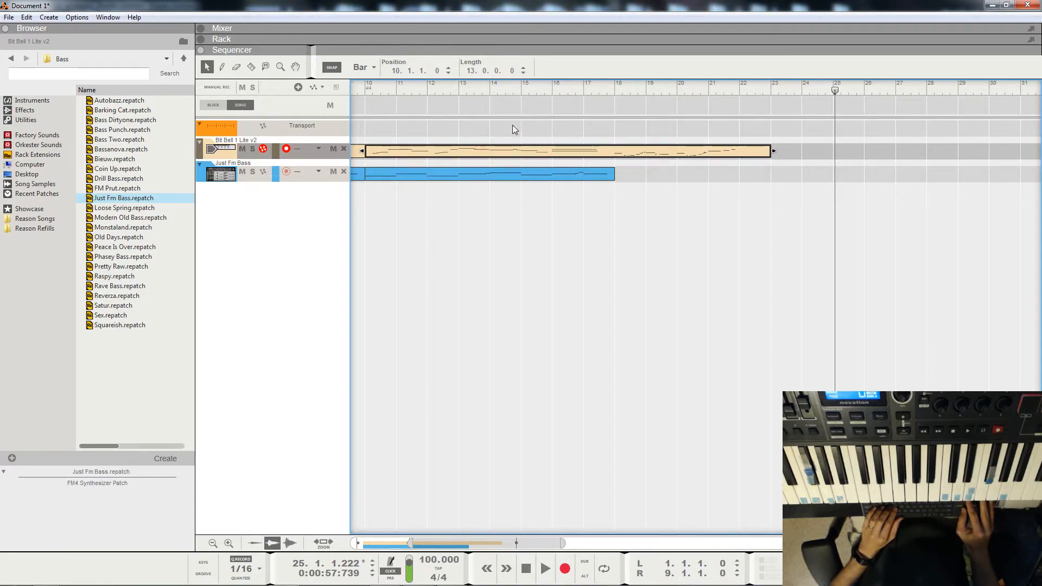
Step: Make Just Fm Bass the active keyboard track and rehearse the bass against playback from bar 16
click(552, 90)
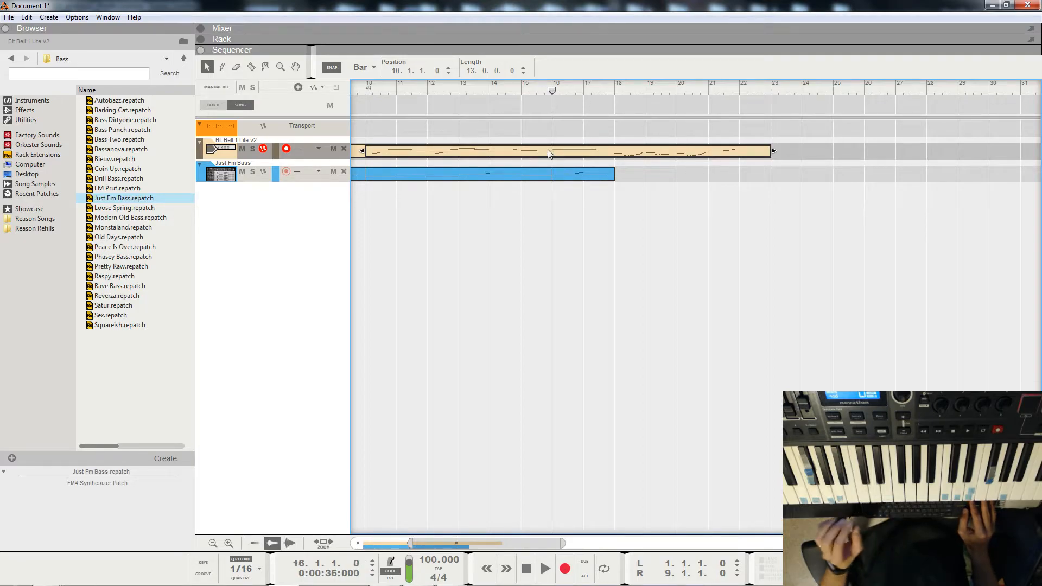
click(204, 179)
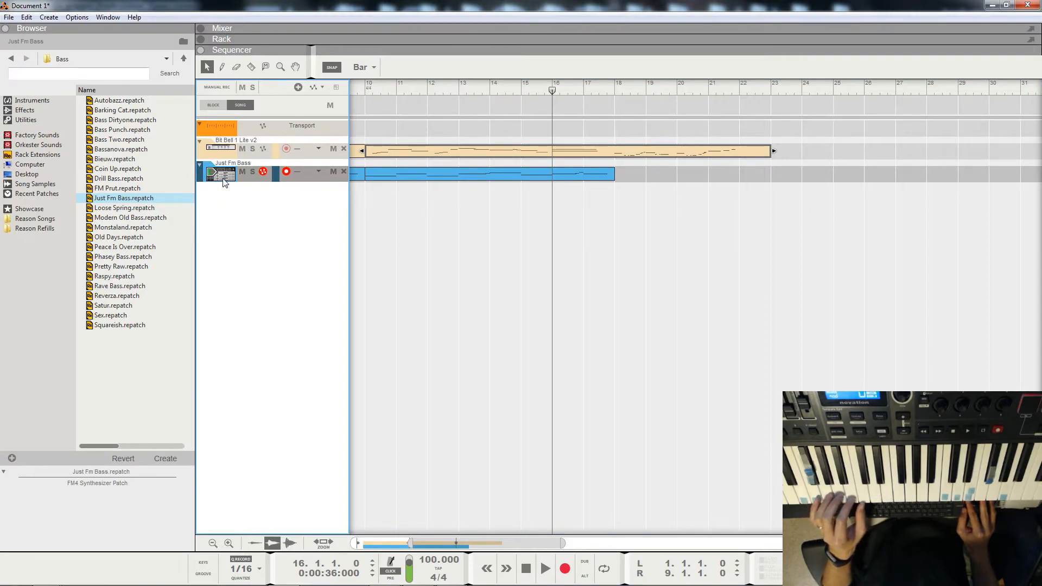
key(space)
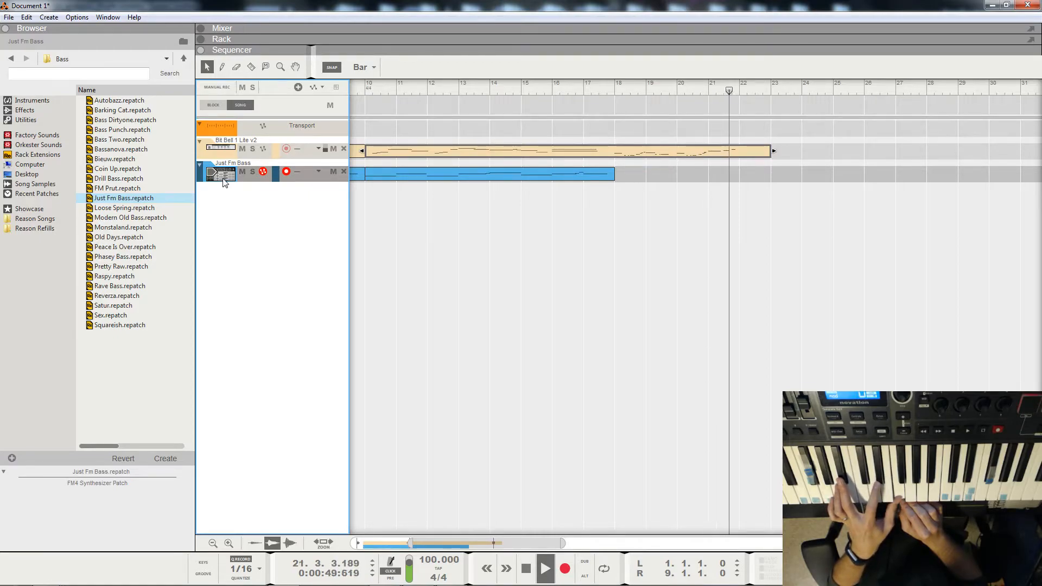
key(space)
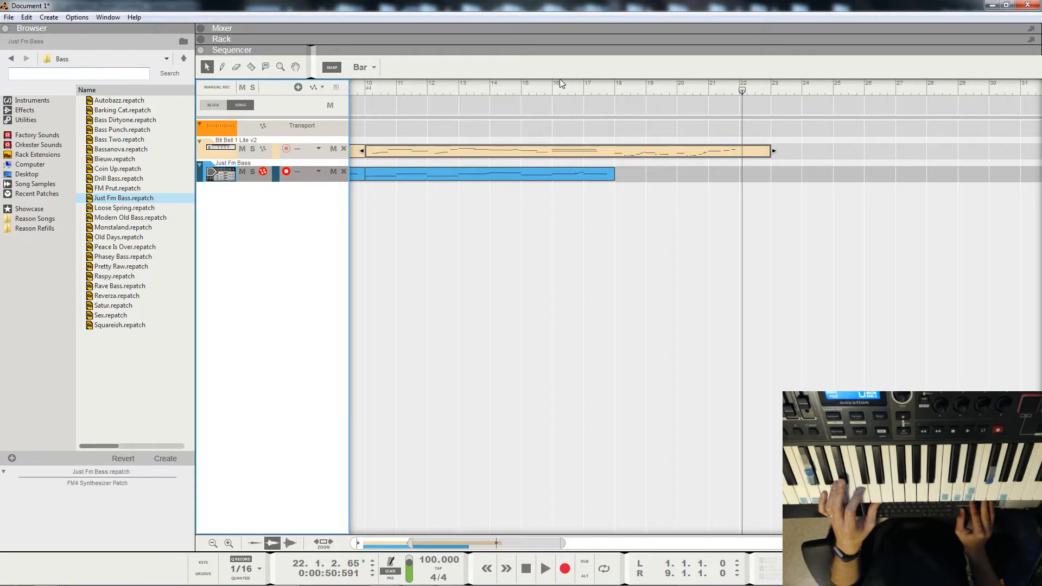
Step: Rehearse the bass part twice more against playback from bar 17
click(581, 89)
click(566, 145)
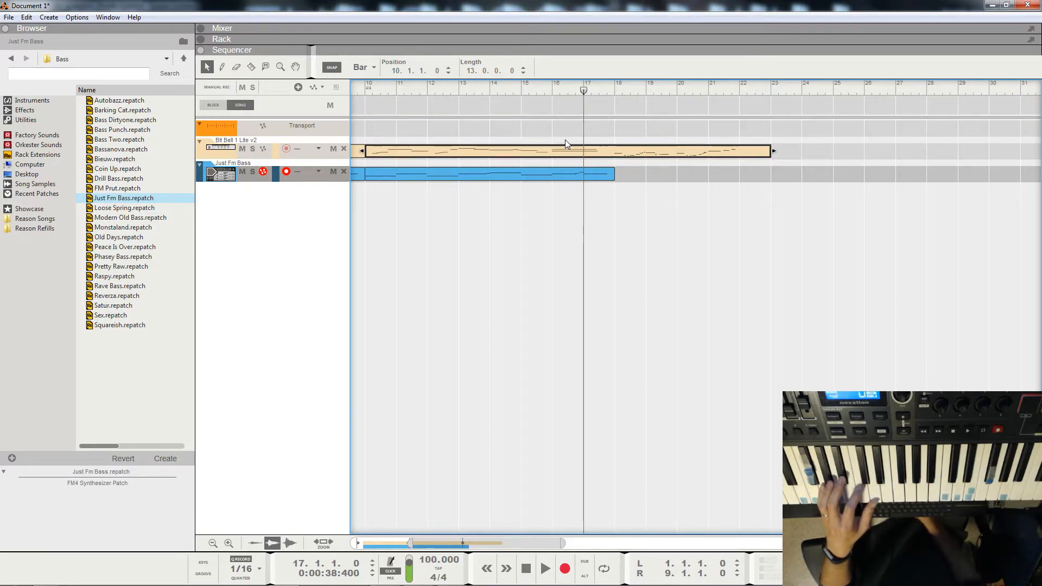
key(space)
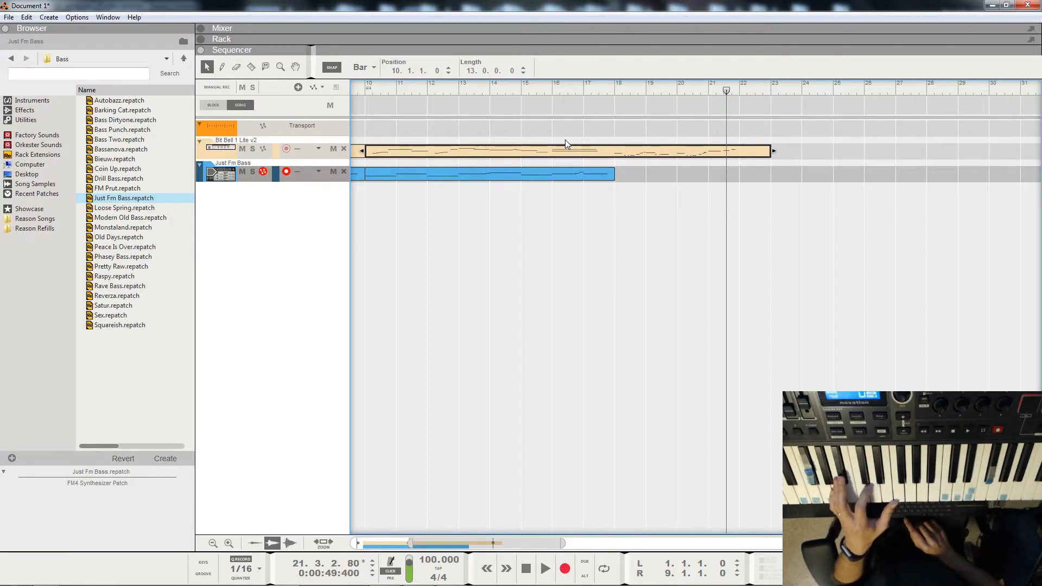
click(582, 89)
key(space)
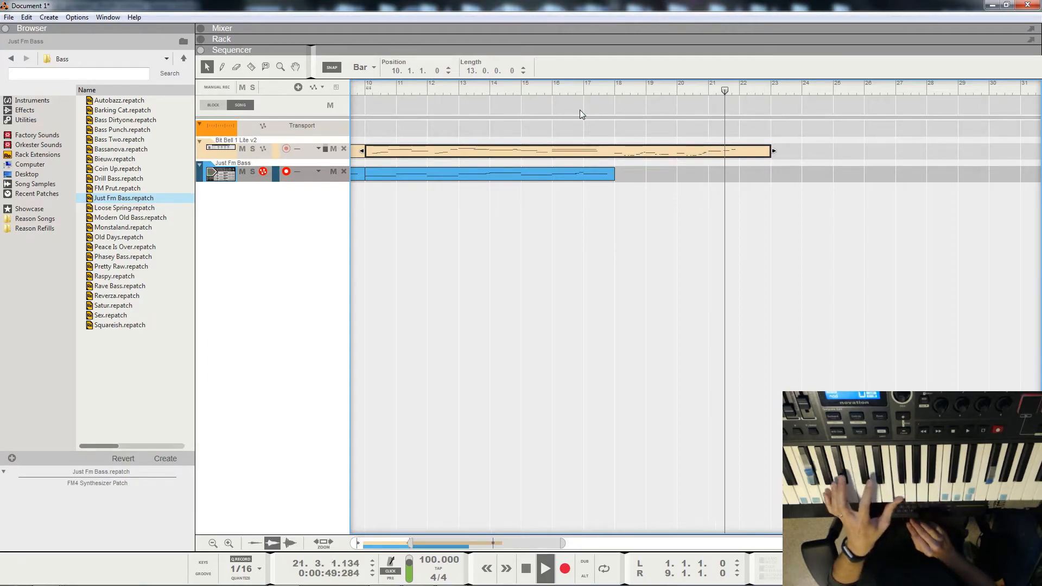
key(space)
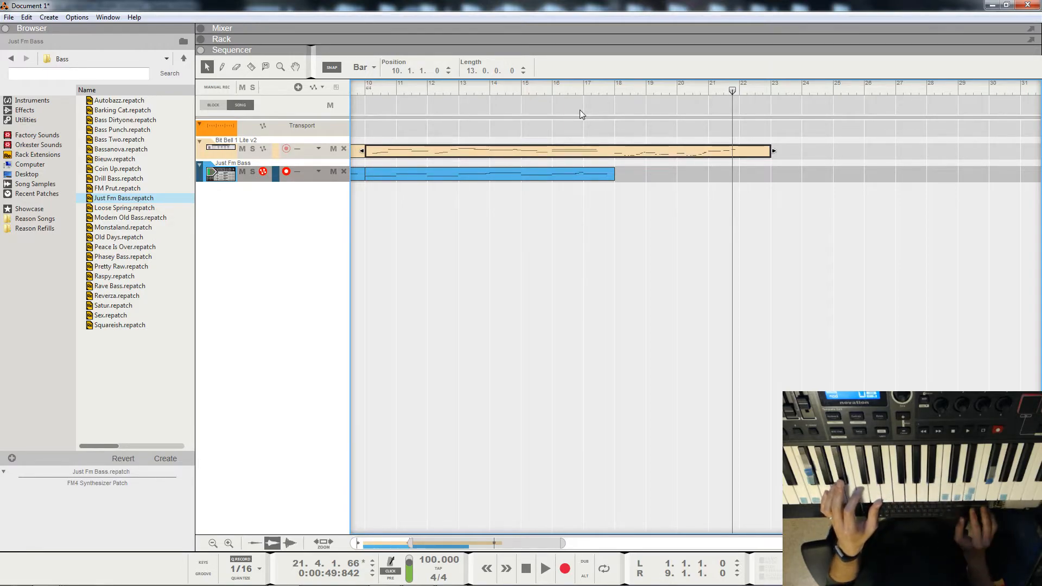
Step: Record the bass continuation on the Just Fm Bass track from bar 17 until just past bar 22
click(227, 152)
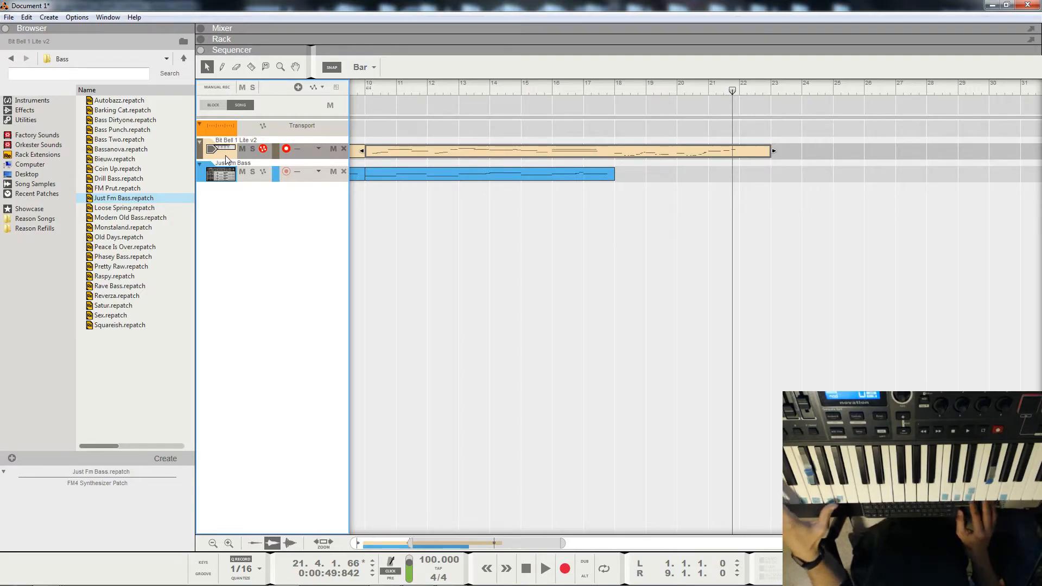
click(204, 179)
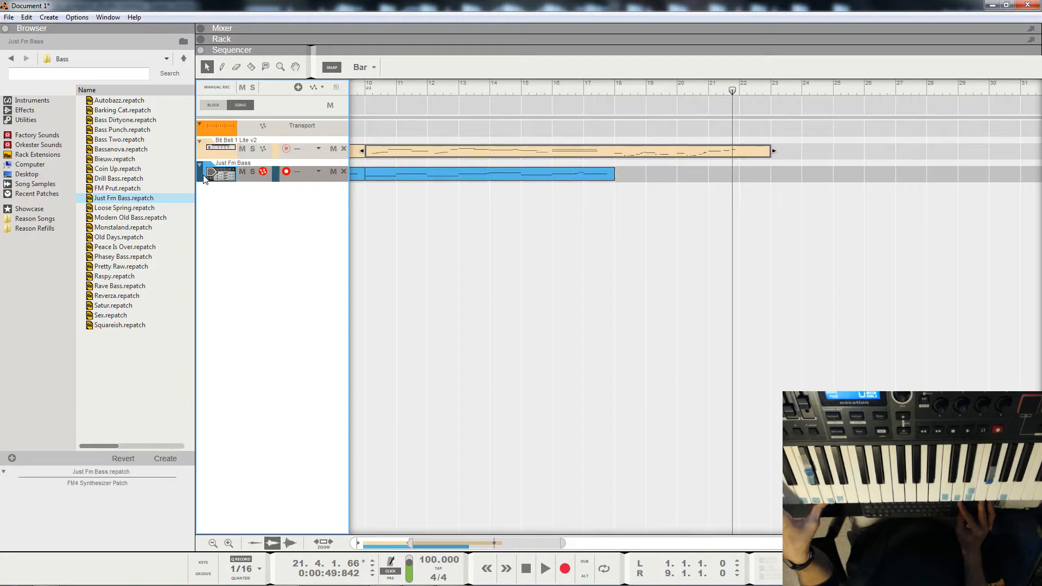
click(583, 88)
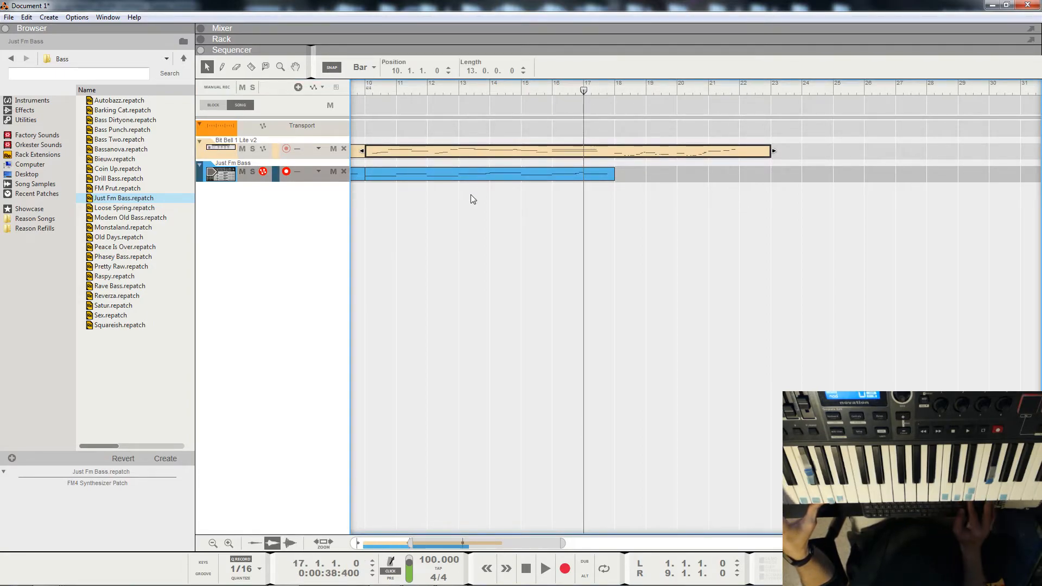
click(566, 571)
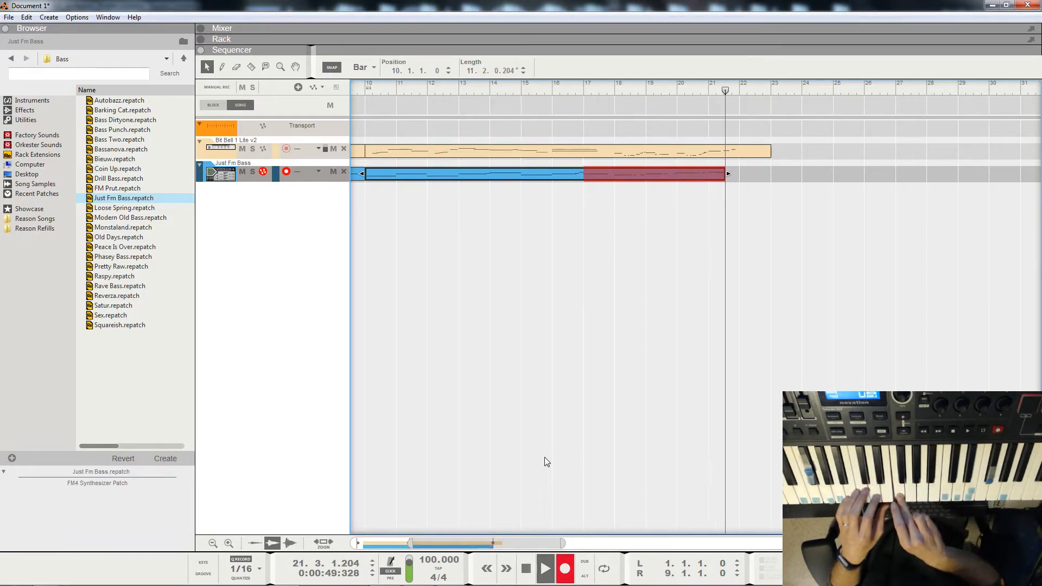
key(space)
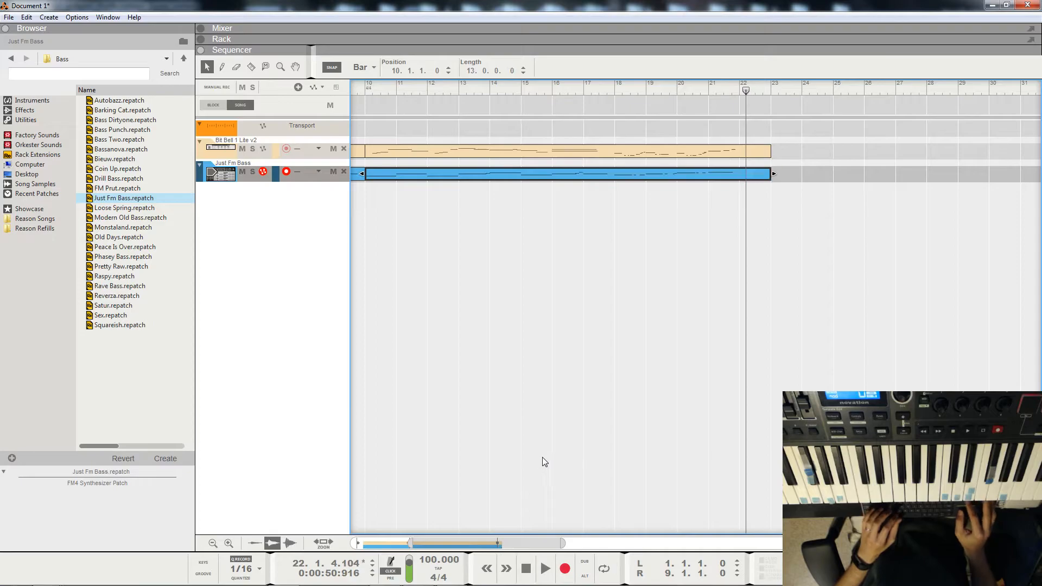
Step: Open the Bit Bell 1 Lite v2 clip starting at bar 10 for note editing and play it from bar 18 into bar 20
click(613, 85)
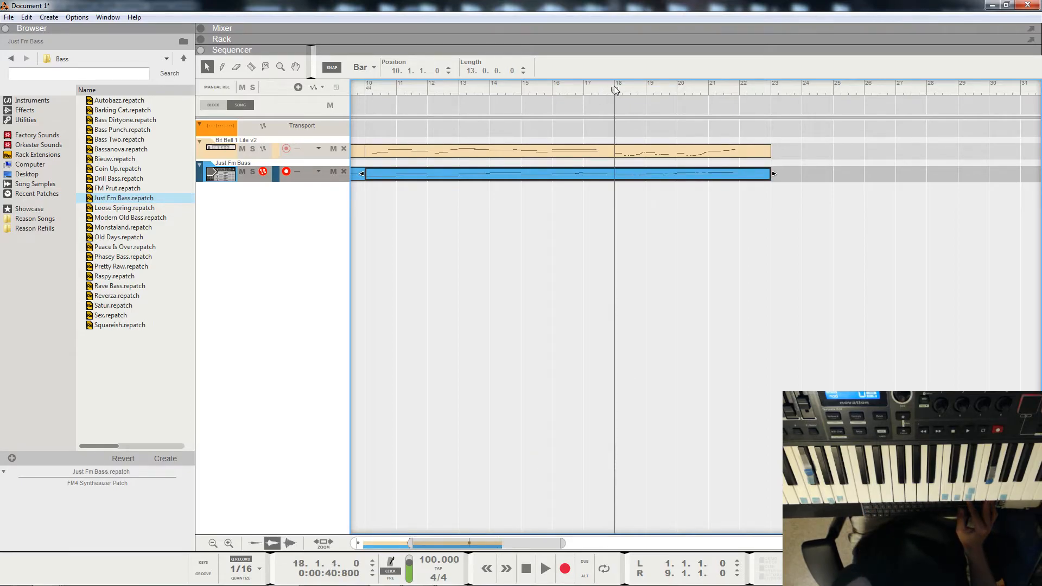
click(213, 153)
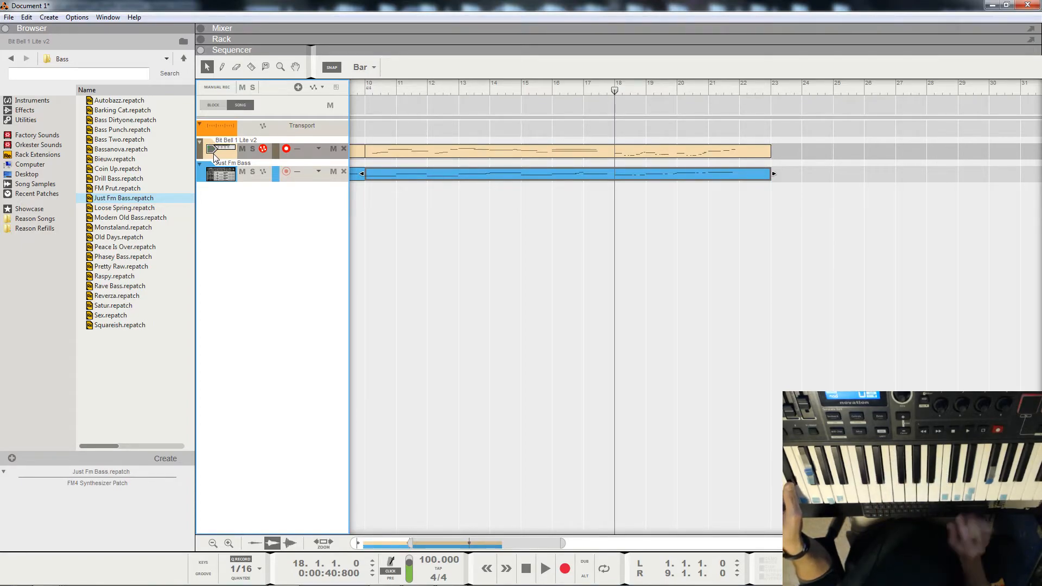
double_click(656, 147)
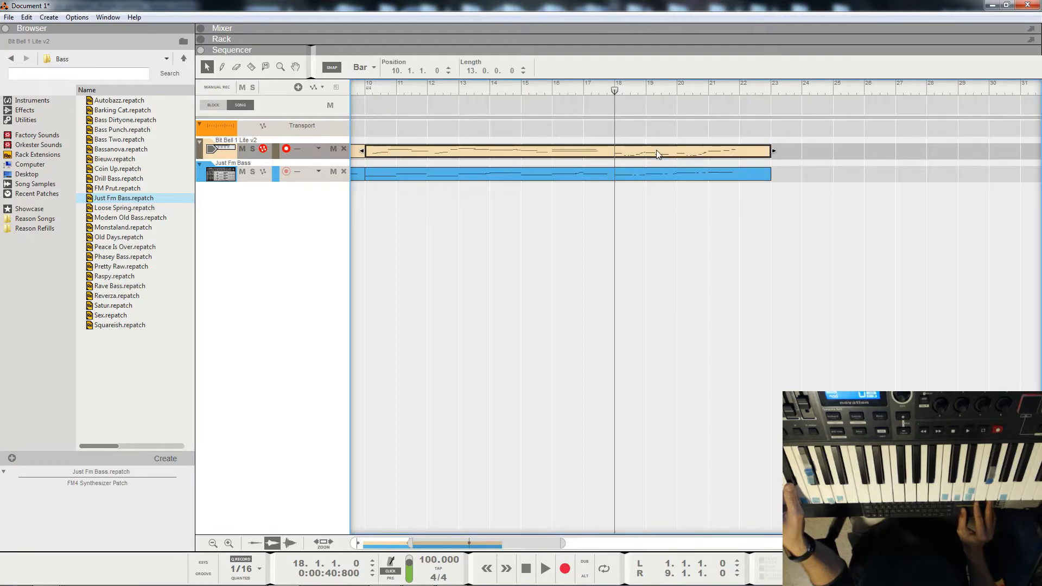
key(space)
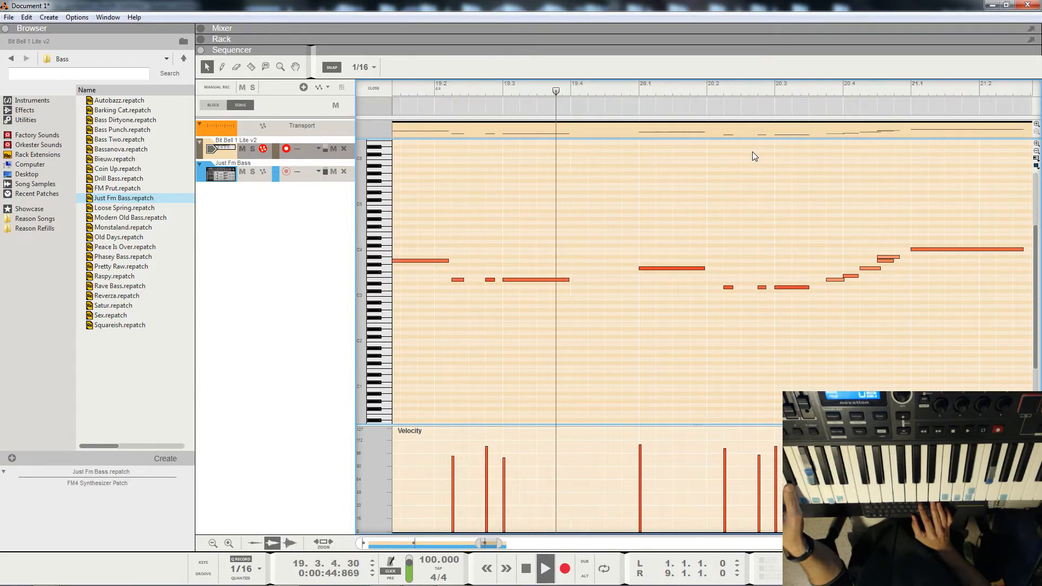
key(space)
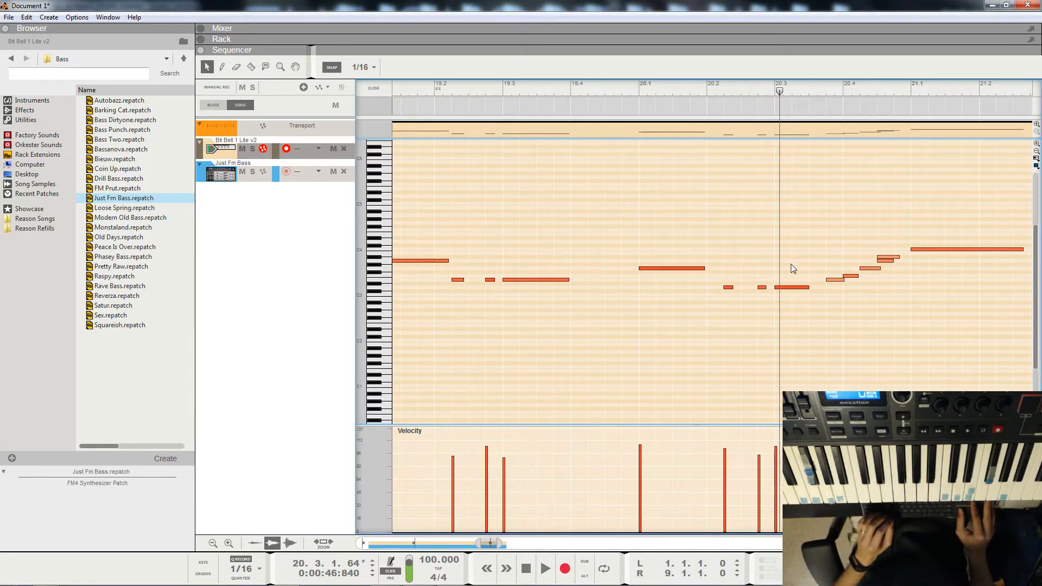
Step: Raise the three D3 notes starting at 20.2.2 in the Bit Bell clip to D#3 and play back the passage
drag(801, 302, 726, 253)
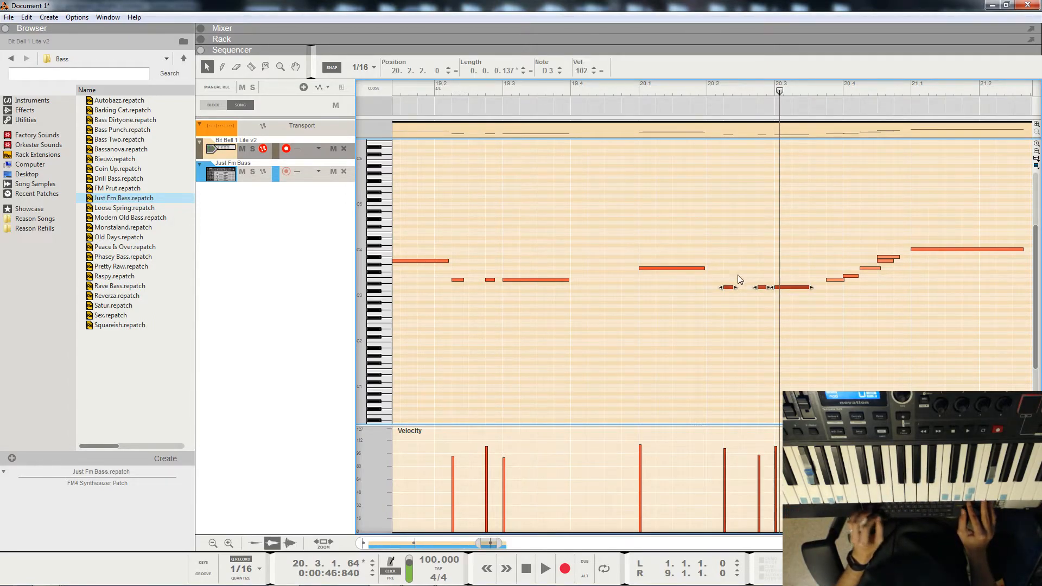
click(793, 289)
drag(793, 289, 793, 285)
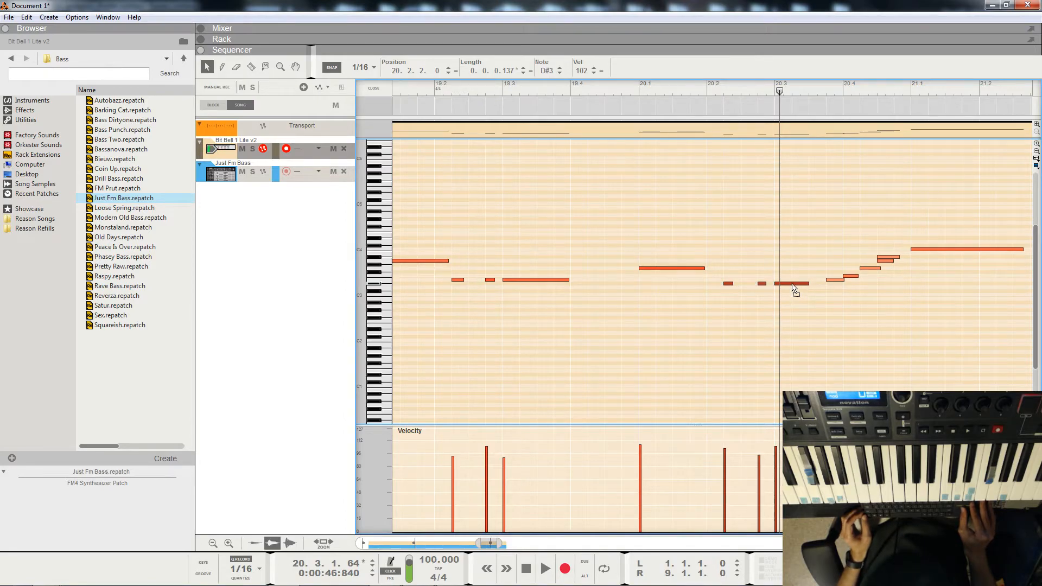
click(554, 84)
key(space)
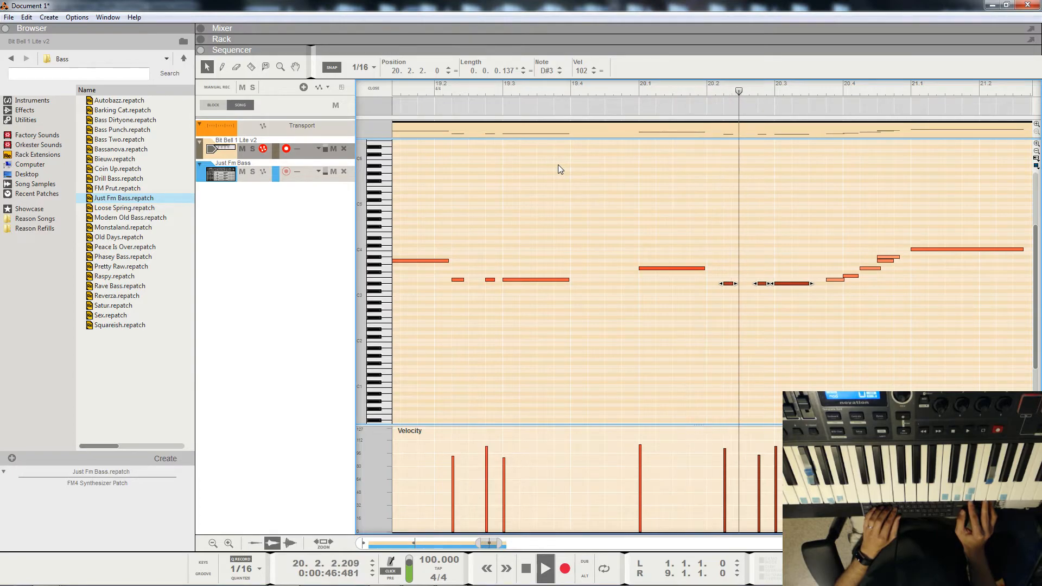
key(space)
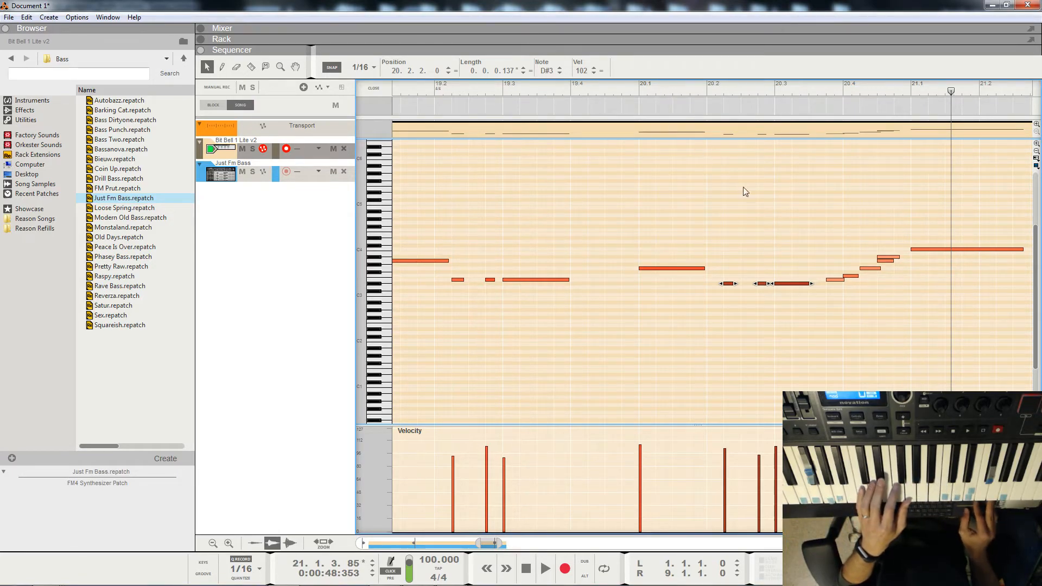
Step: Correct the Bit Bell ascending run by lowering the note at 20.3.4 to D#3 and moving the A#3 note to 20.4.4, checking against playback
click(848, 276)
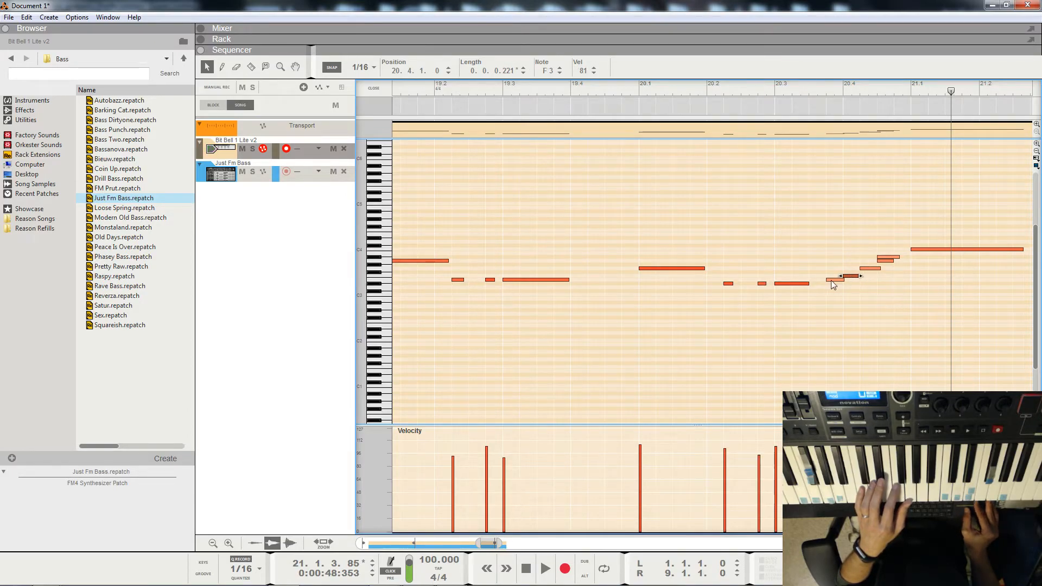
click(734, 90)
key(space)
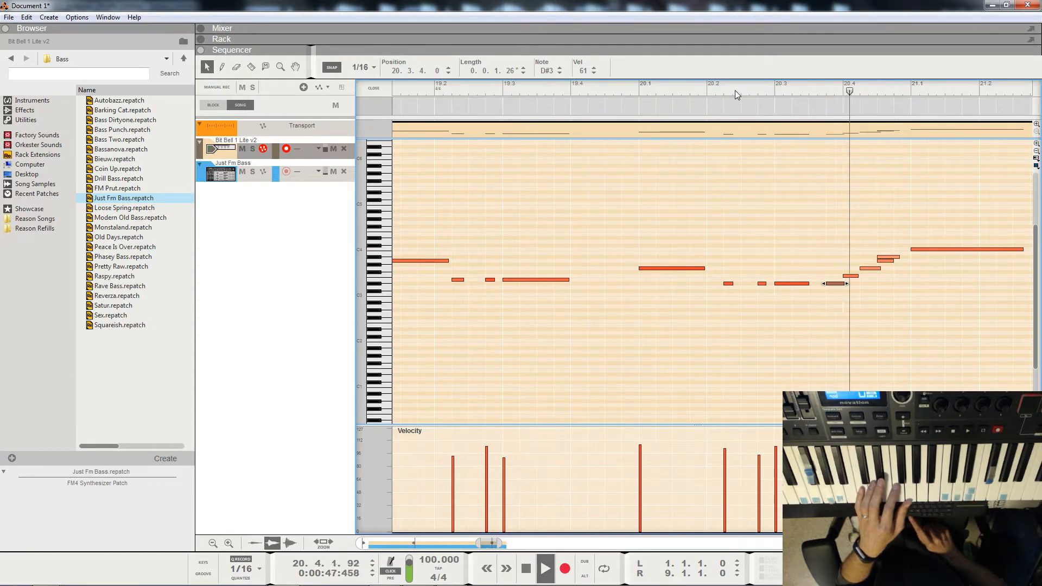
key(space)
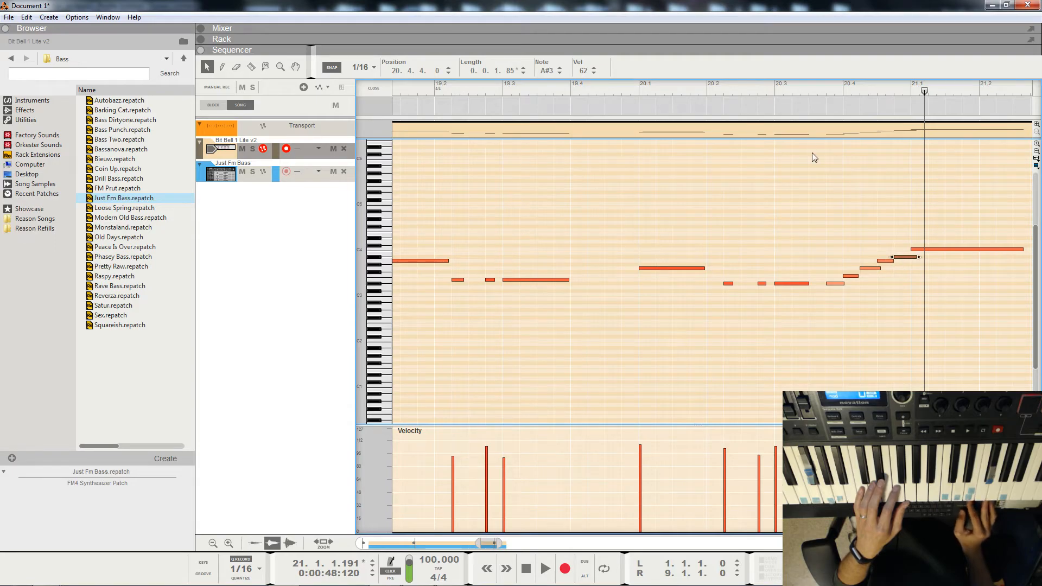
click(767, 87)
key(space)
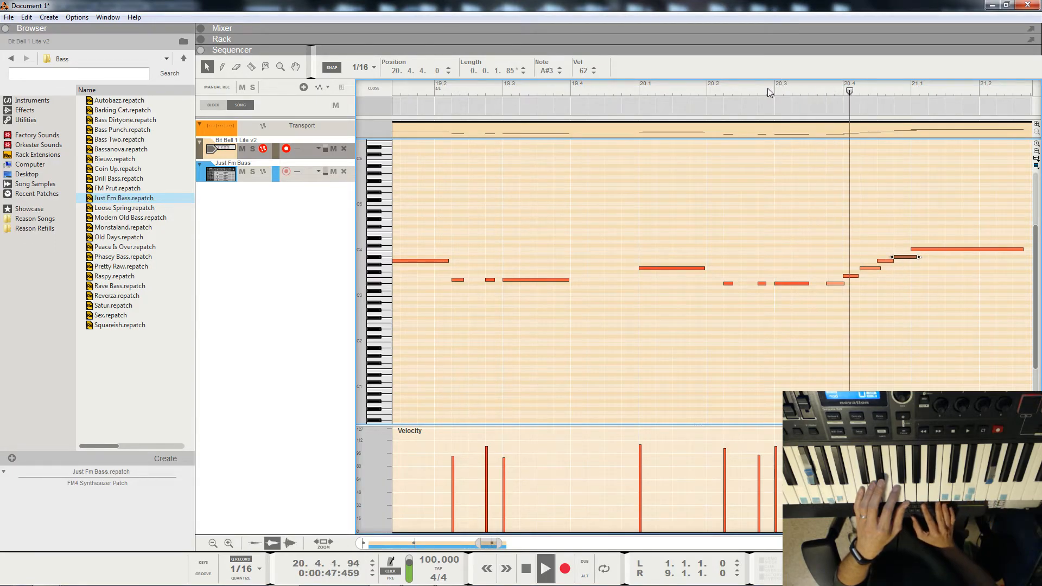
key(space)
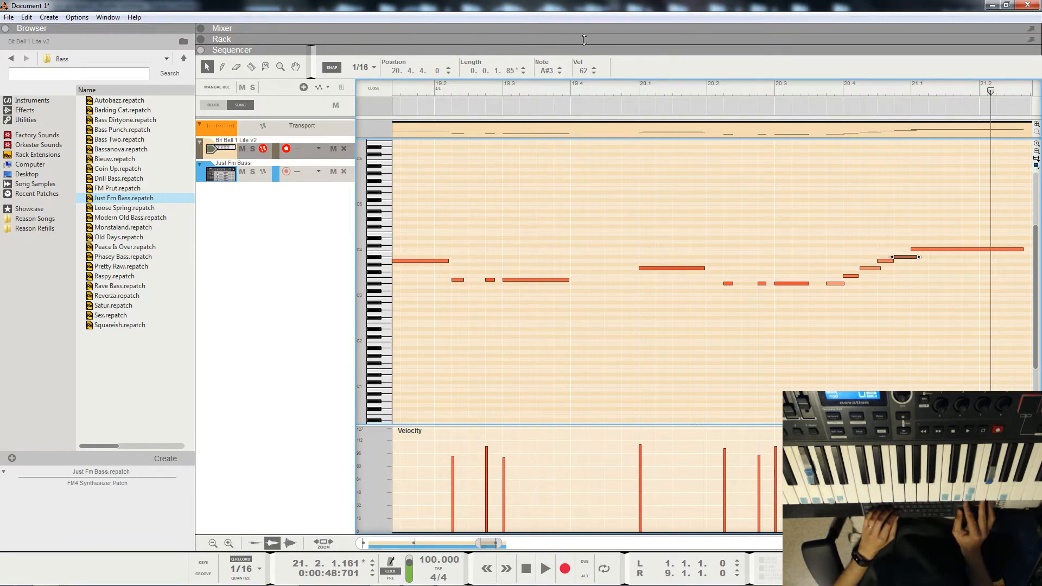
Step: Leave the Bit Bell clip's note editing and survey both tracks' clips across the arrangement with enlarged track lanes
click(372, 89)
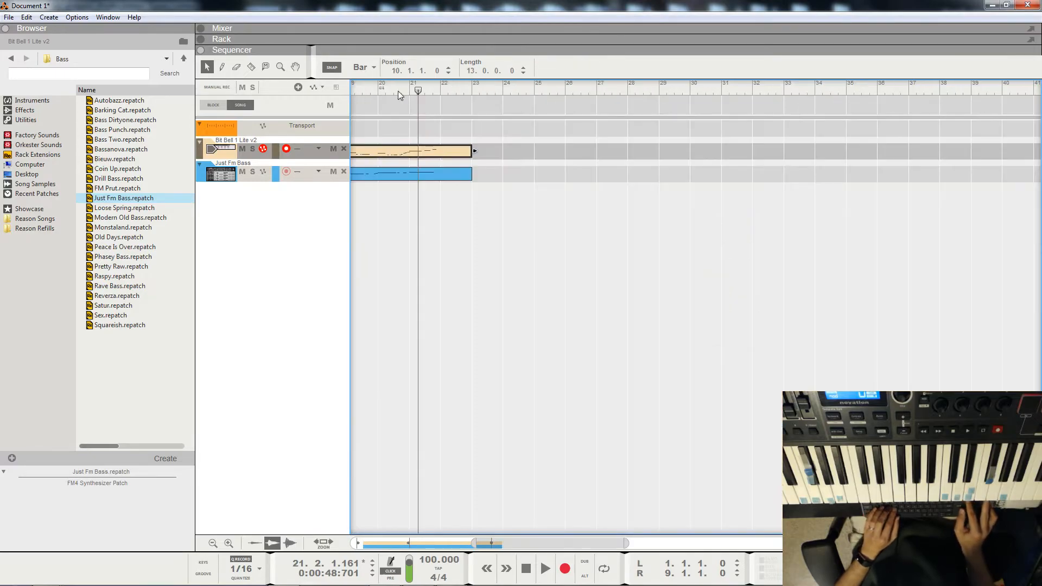
scroll(487, 188, left, 10)
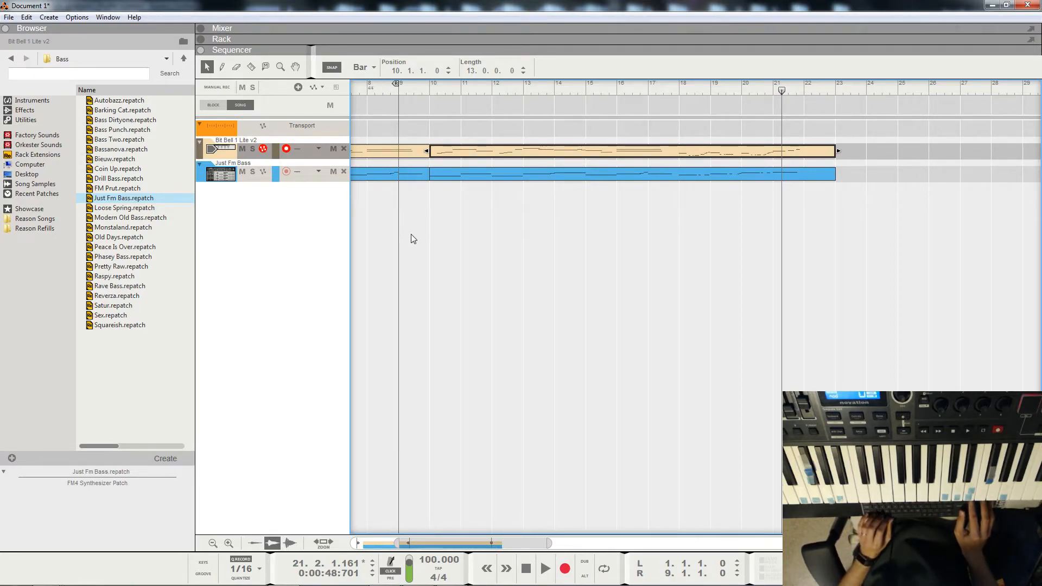
scroll(412, 238, right, 2)
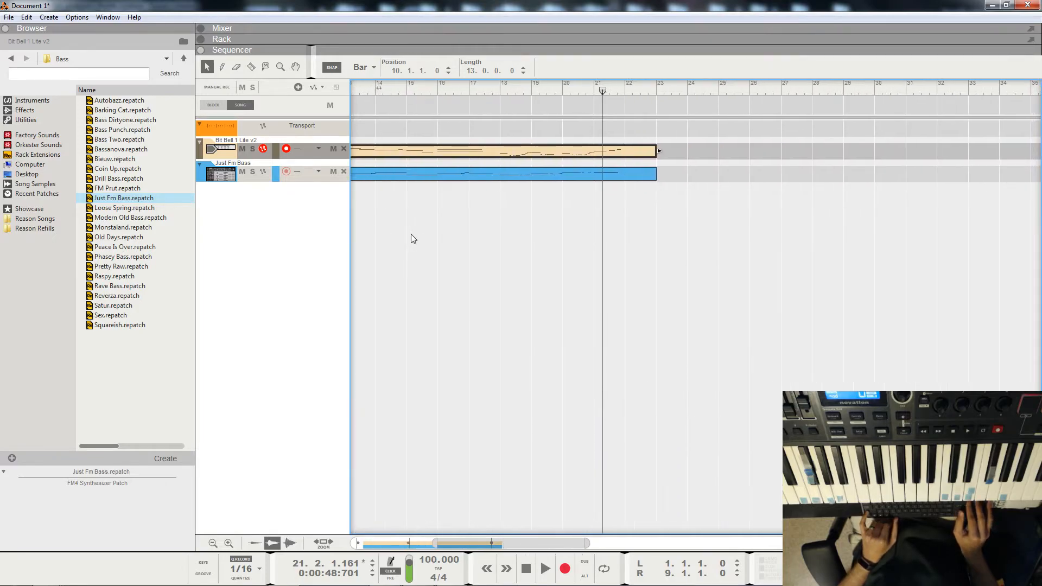
scroll(412, 239, left, 8)
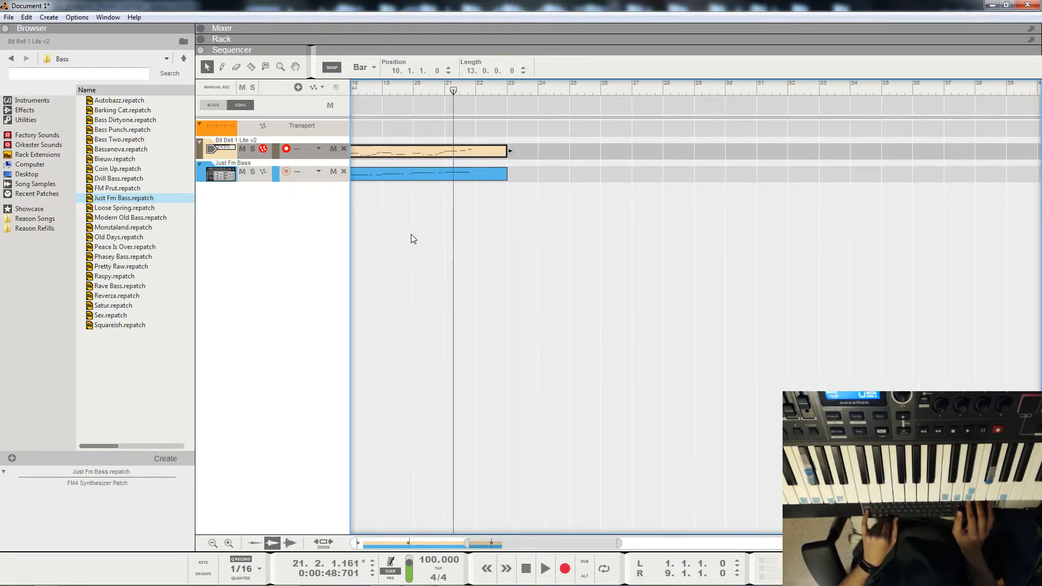
scroll(412, 238, right, 8)
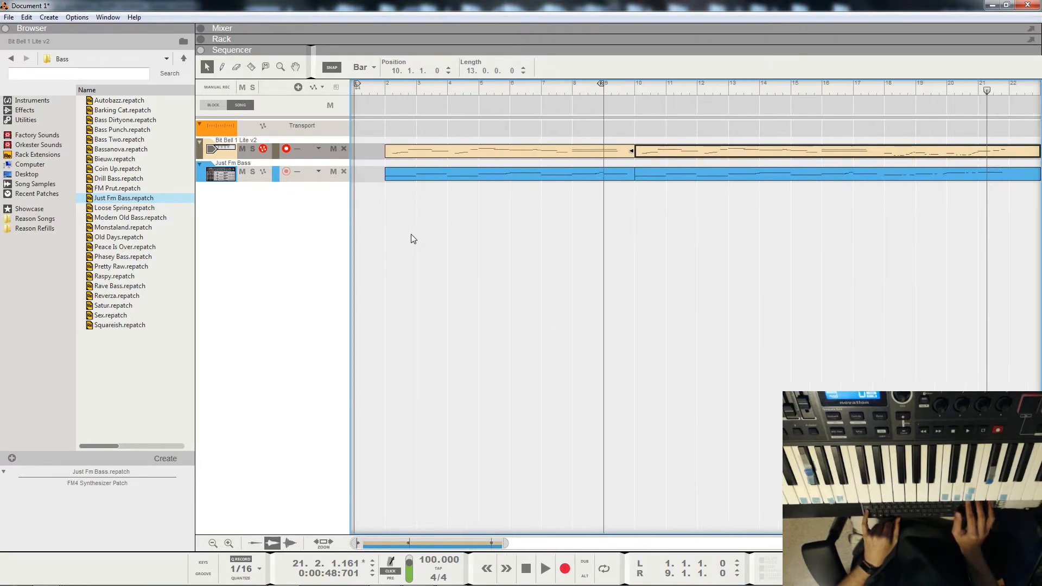
scroll(411, 239, left, 5)
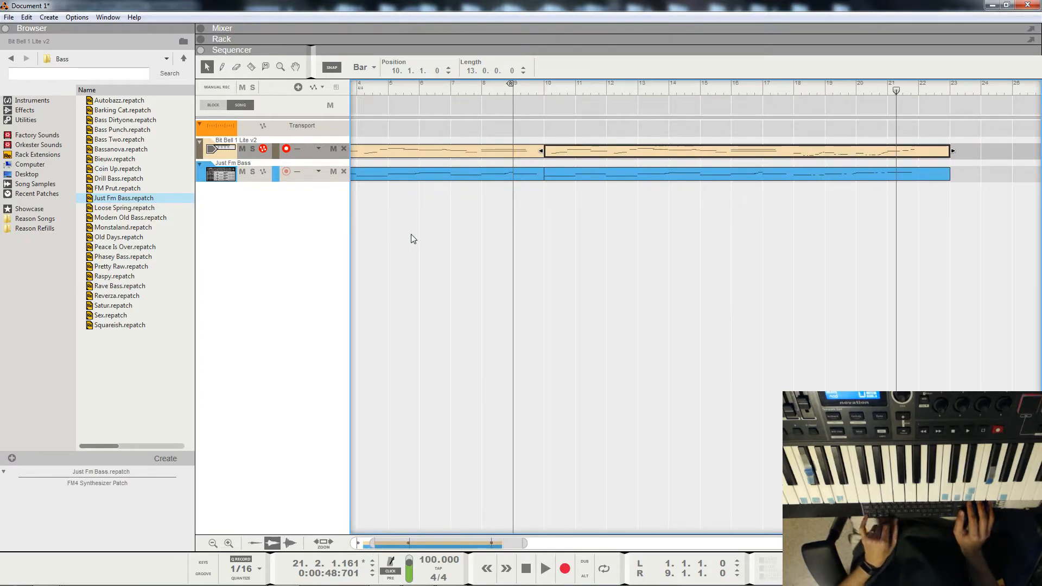
scroll(412, 239, up, 2)
scroll(411, 237, down, 3)
scroll(412, 237, up, 2)
scroll(411, 238, down, 3)
scroll(411, 238, up, 3)
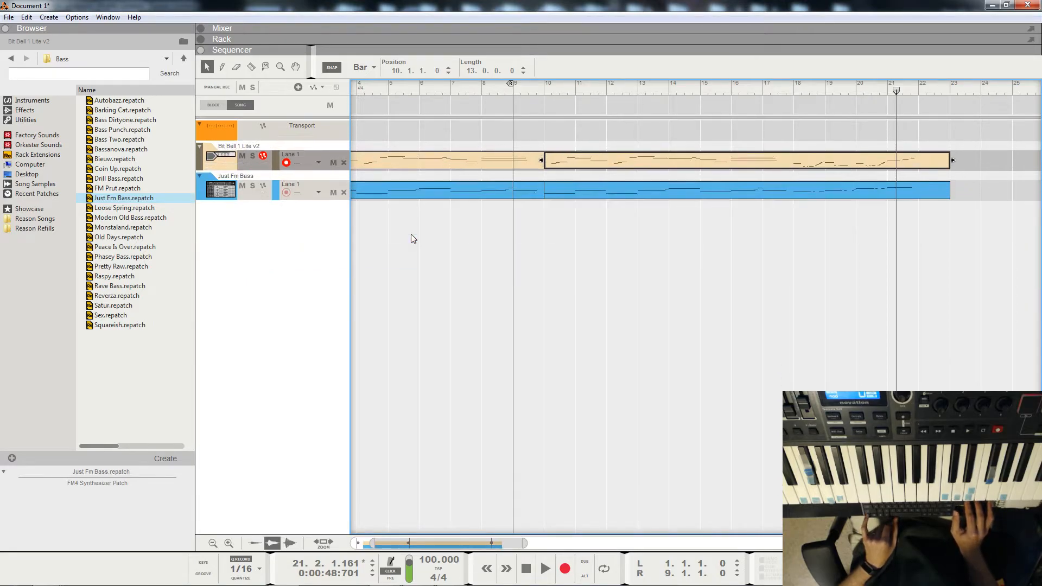
scroll(411, 233, left, 2)
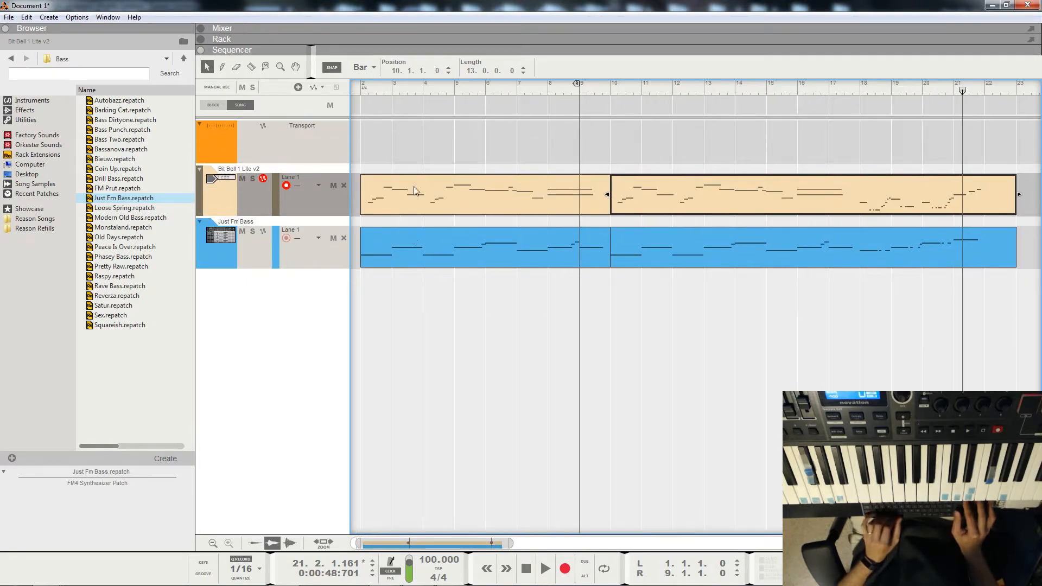
Step: Play the whole arrangement from bar 2 until shortly before bar 22
click(362, 91)
key(space)
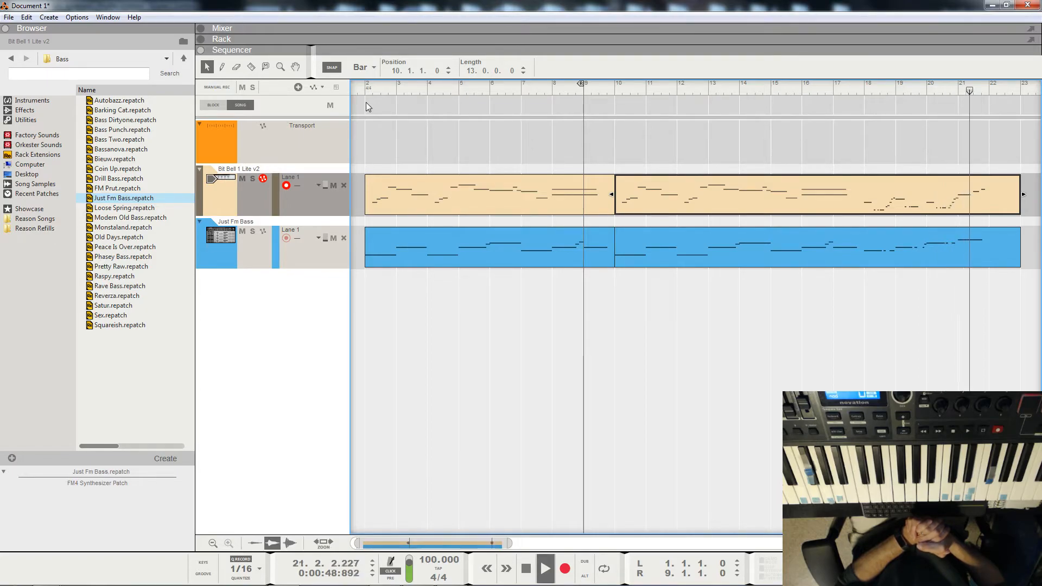
key(space)
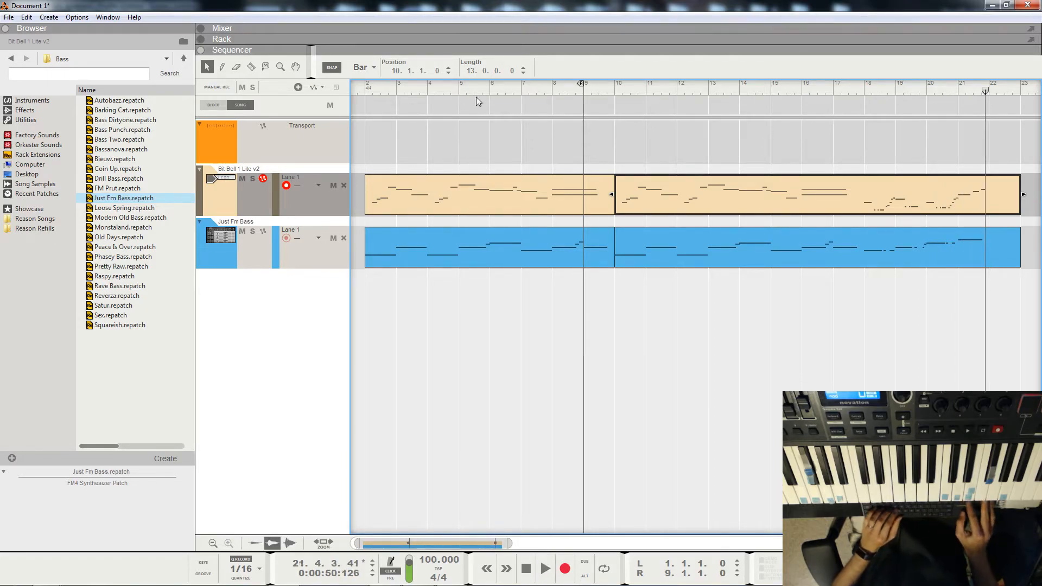
Step: Listen to the ending again, once from bar 21 and once from bar 20
click(926, 85)
click(957, 86)
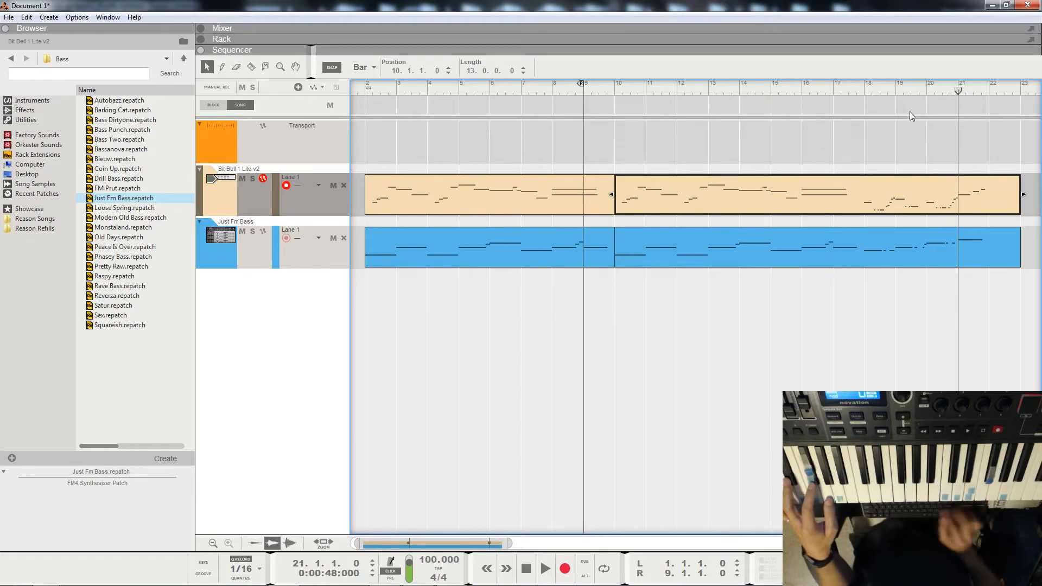
key(space)
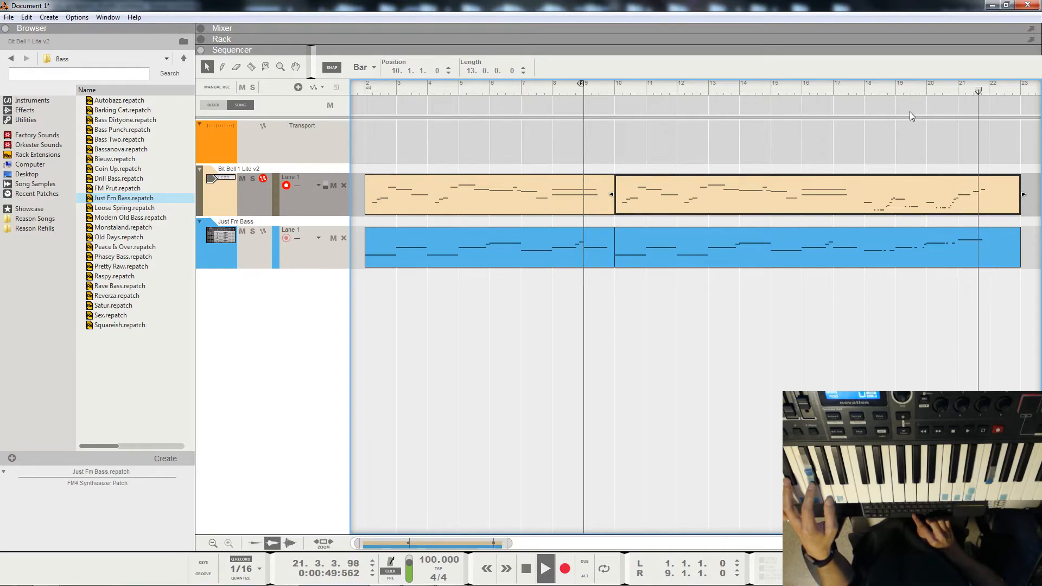
key(space)
click(926, 89)
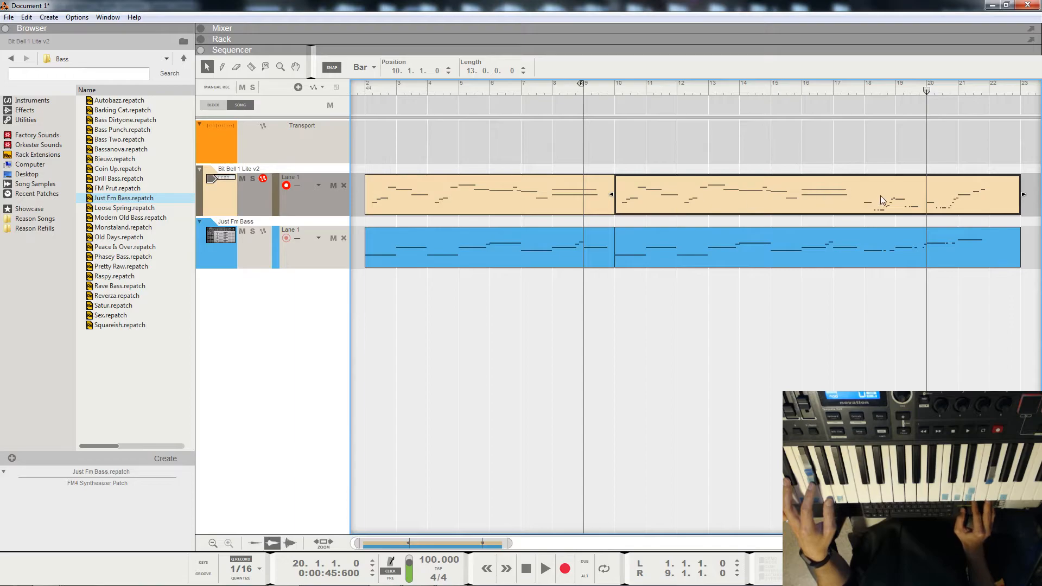
key(space)
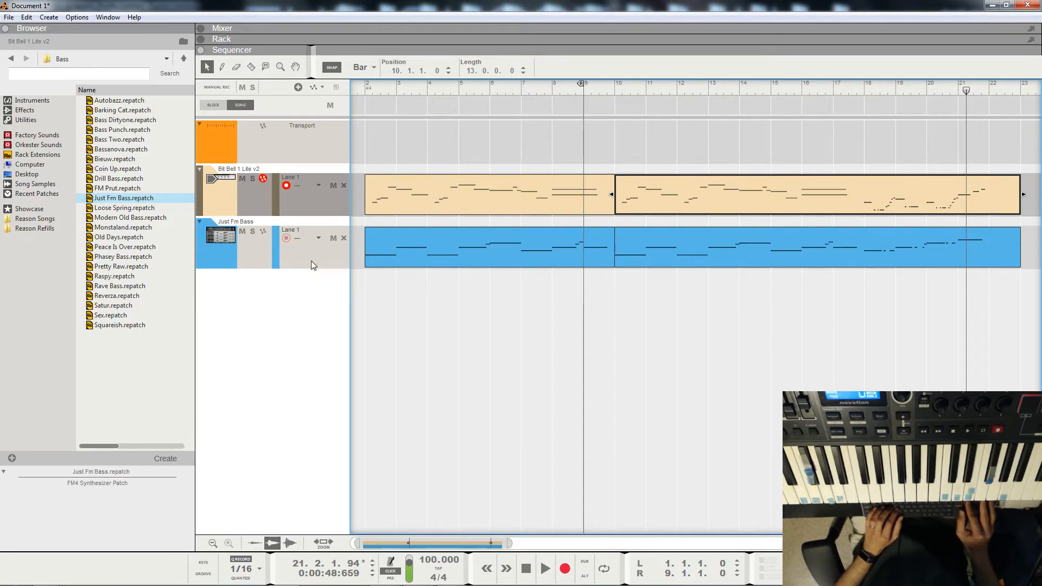
click(7, 18)
mouse_move(9, 17)
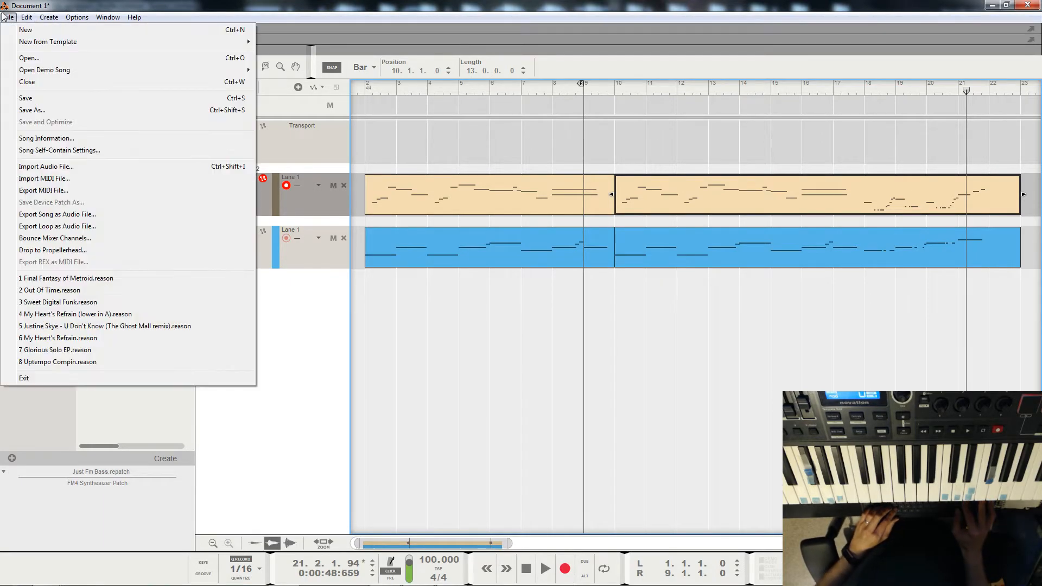
click(44, 111)
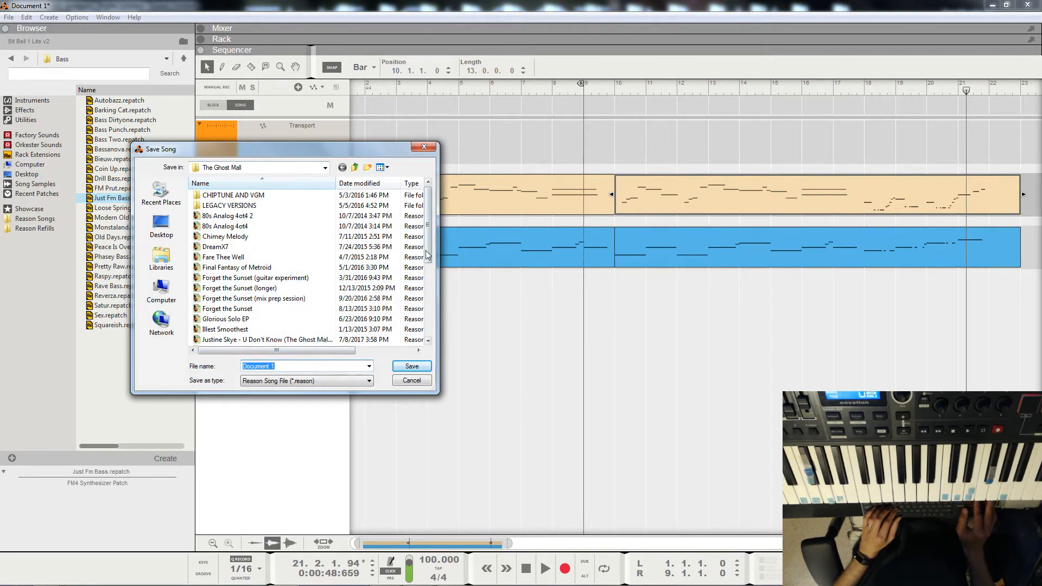
drag(427, 248, 430, 182)
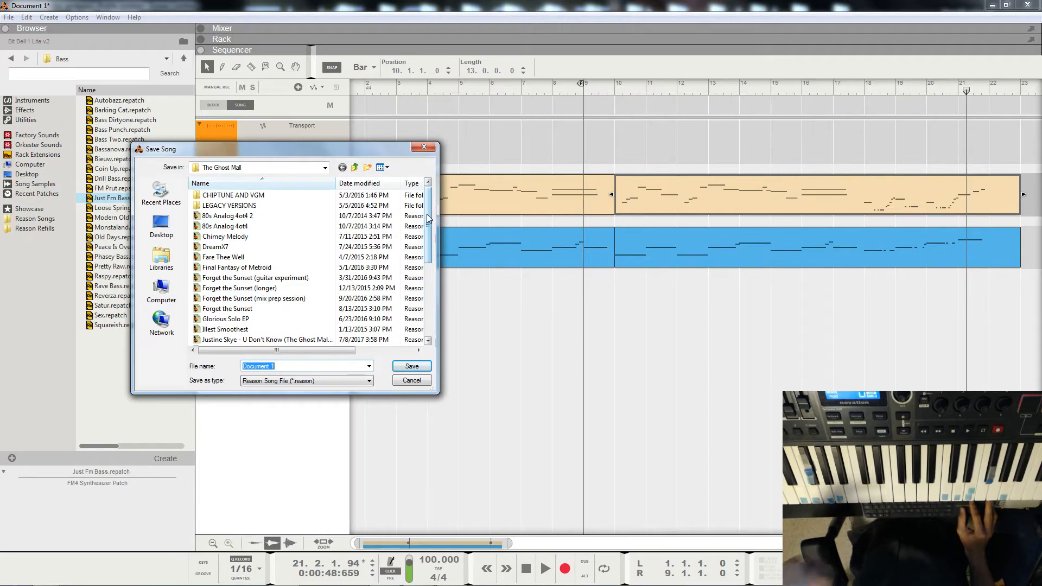
drag(428, 218, 434, 311)
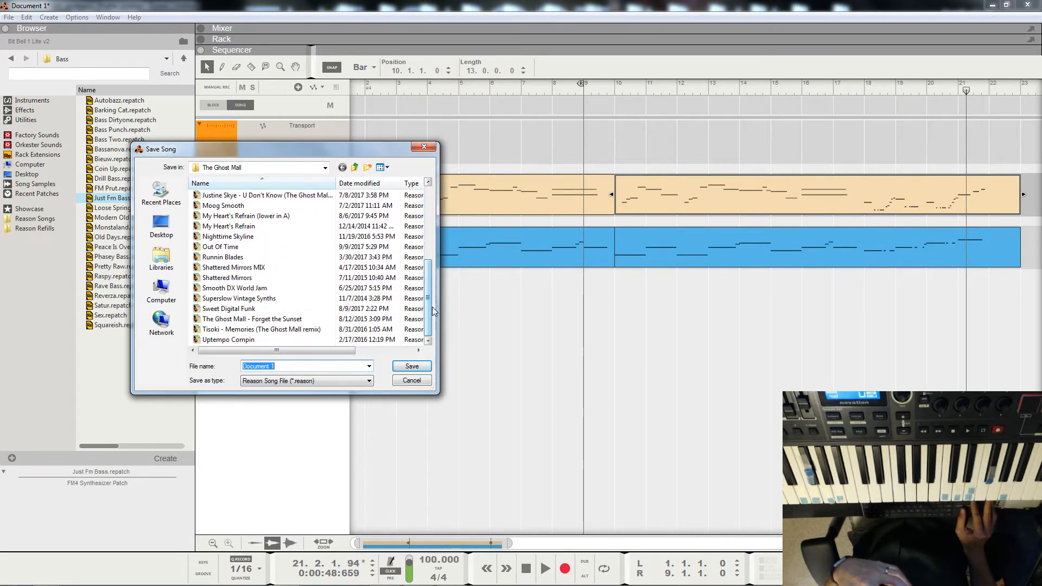
click(408, 381)
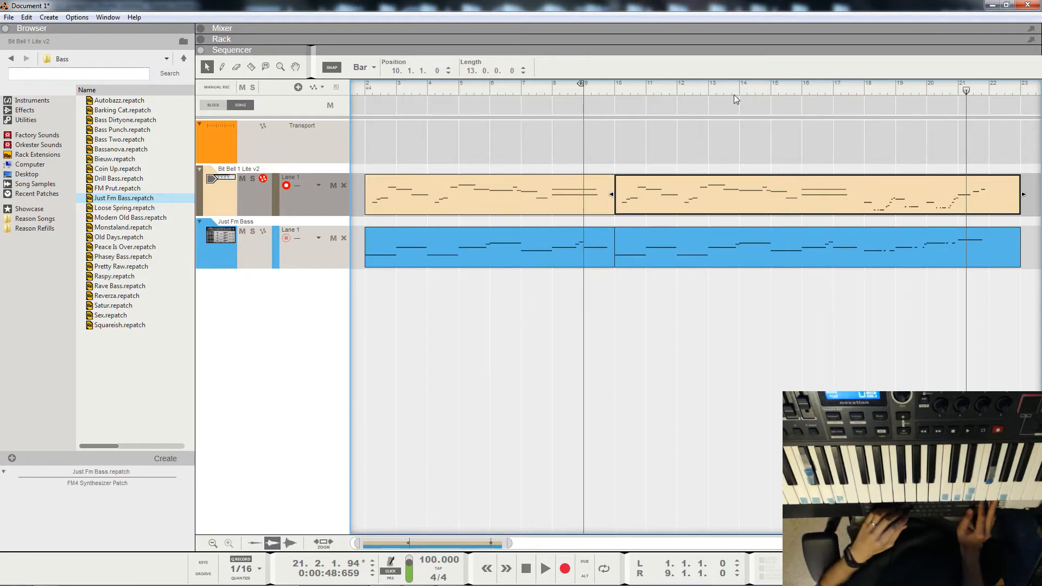
click(834, 92)
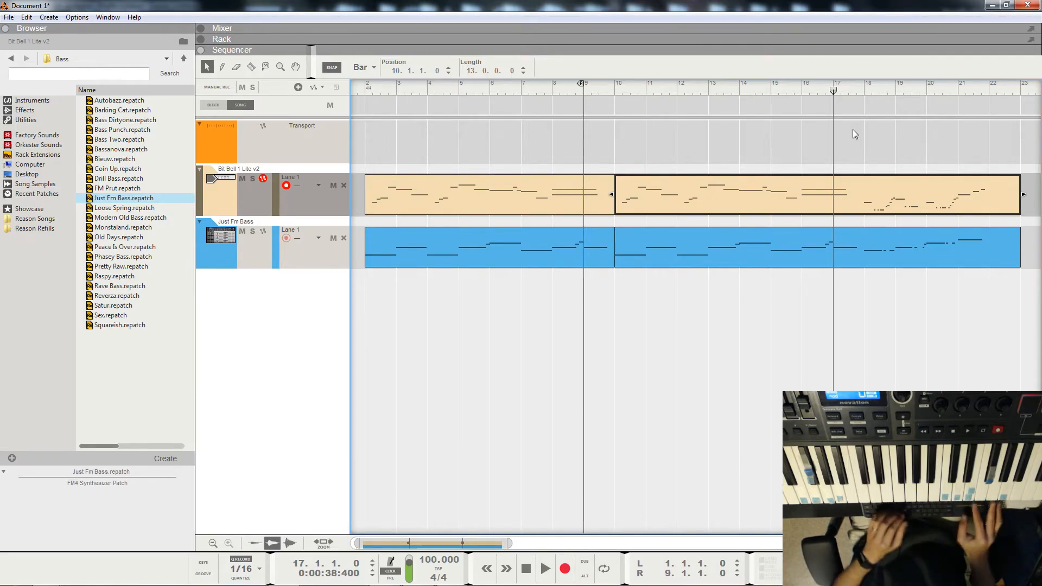
click(864, 91)
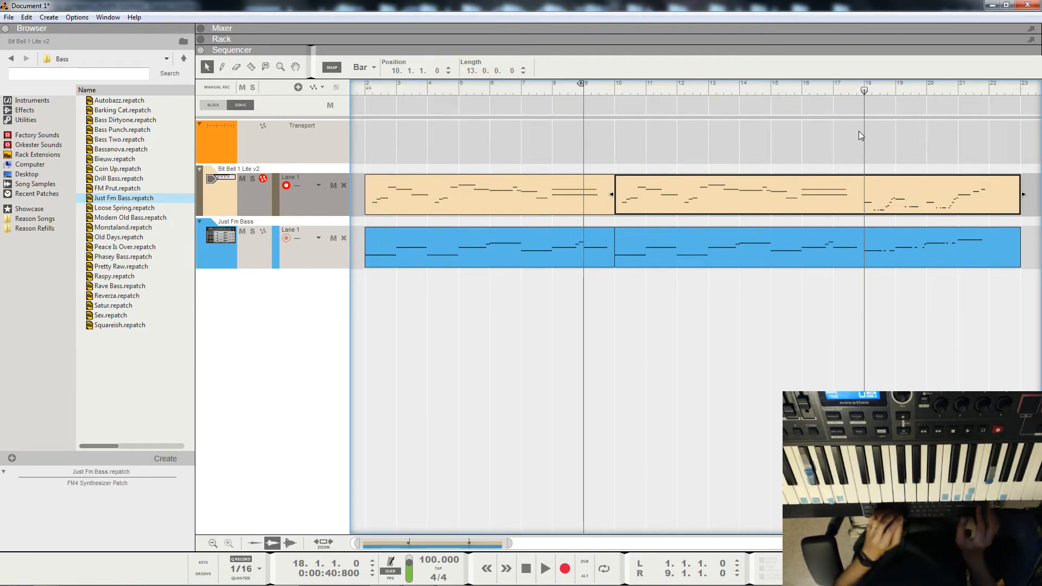
Step: Save the song as CASTLEVANIAESQUE in The Ghost Mall folder, as a Reason song file
click(3, 18)
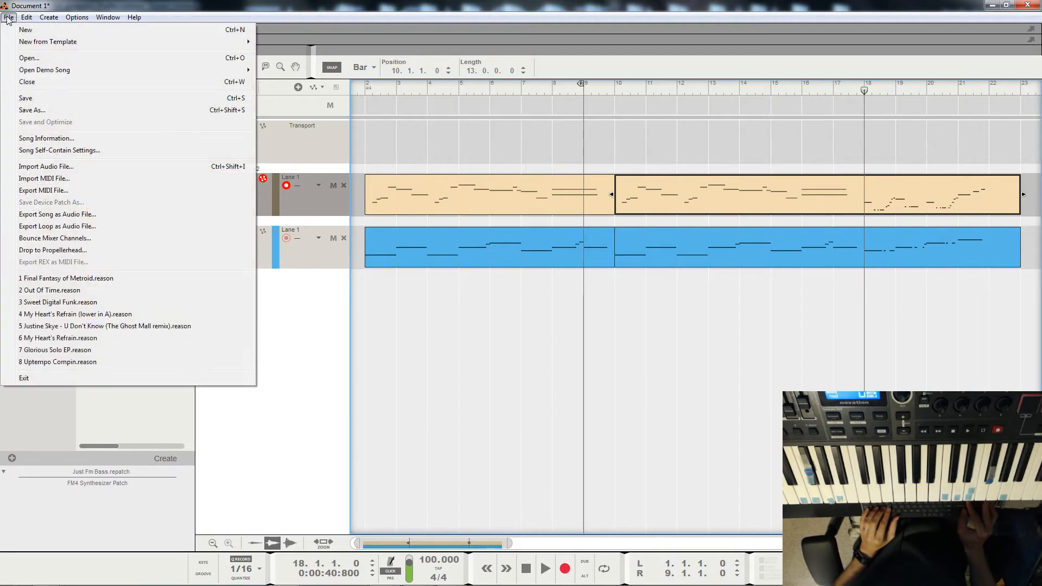
click(42, 110)
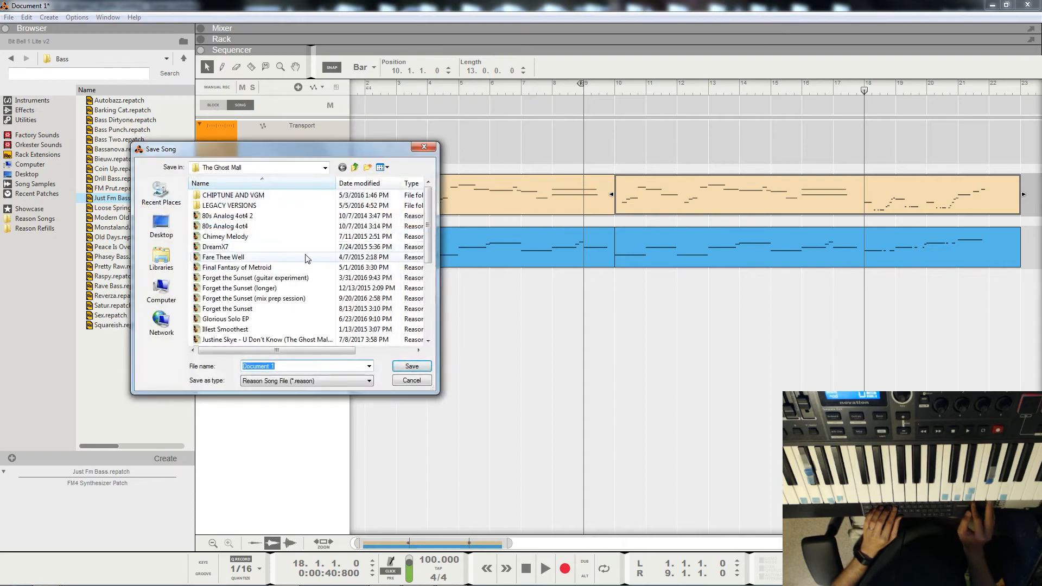
text(cAS)
key(BackSpace)
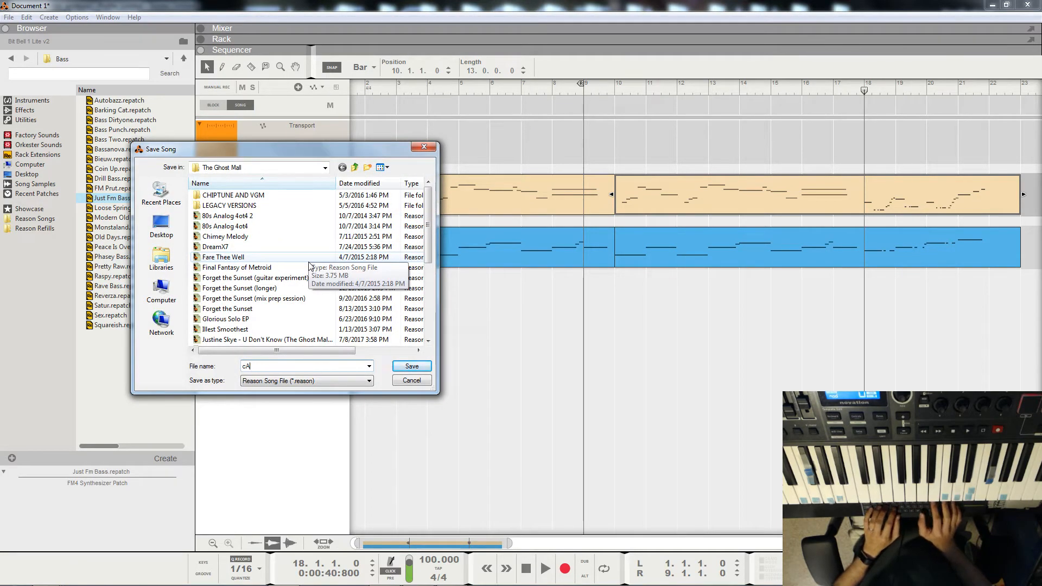
key(BackSpace)
key(BackSpace)
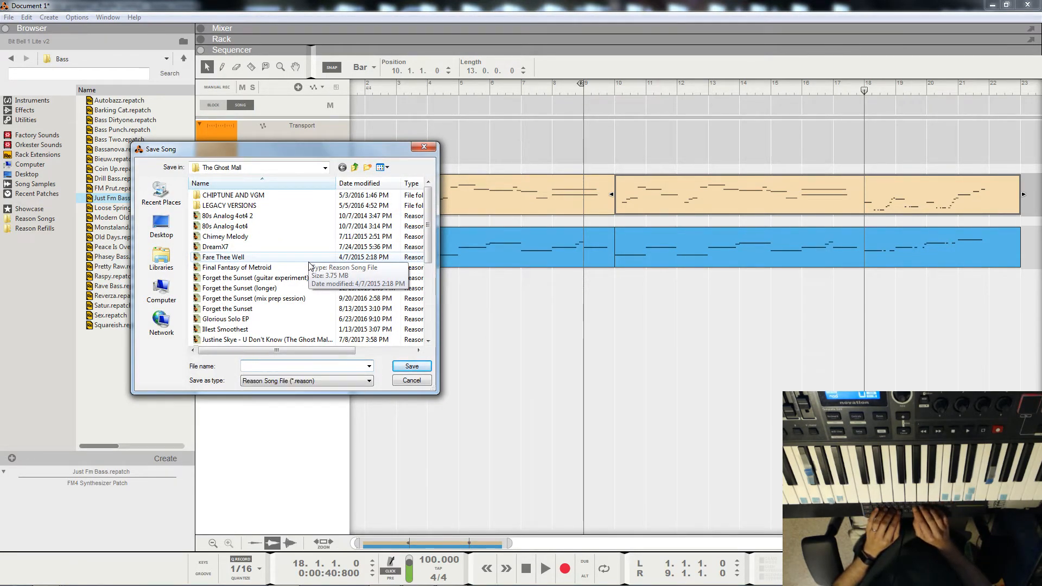
text(c)
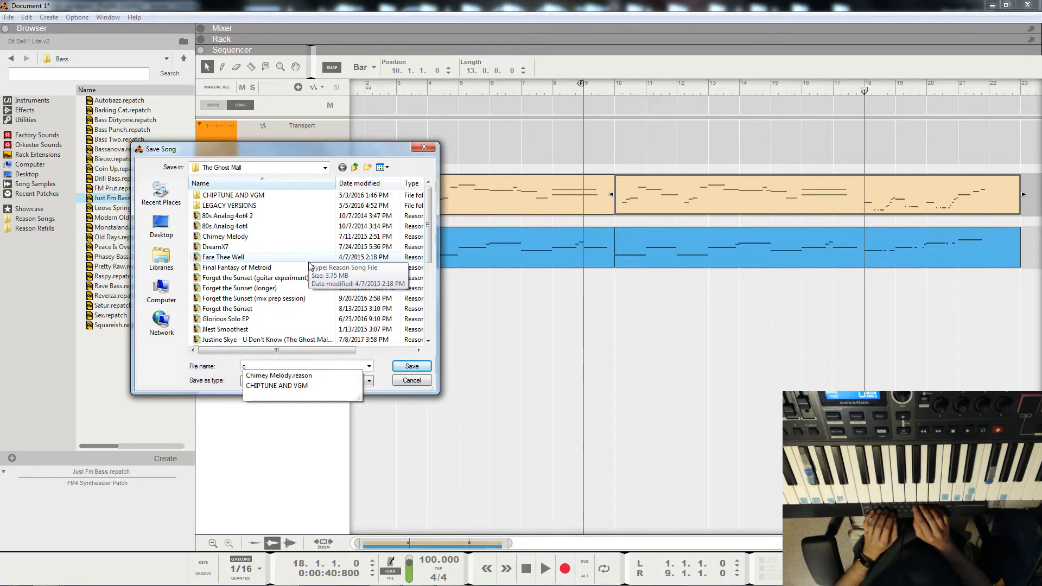
key(BackSpace)
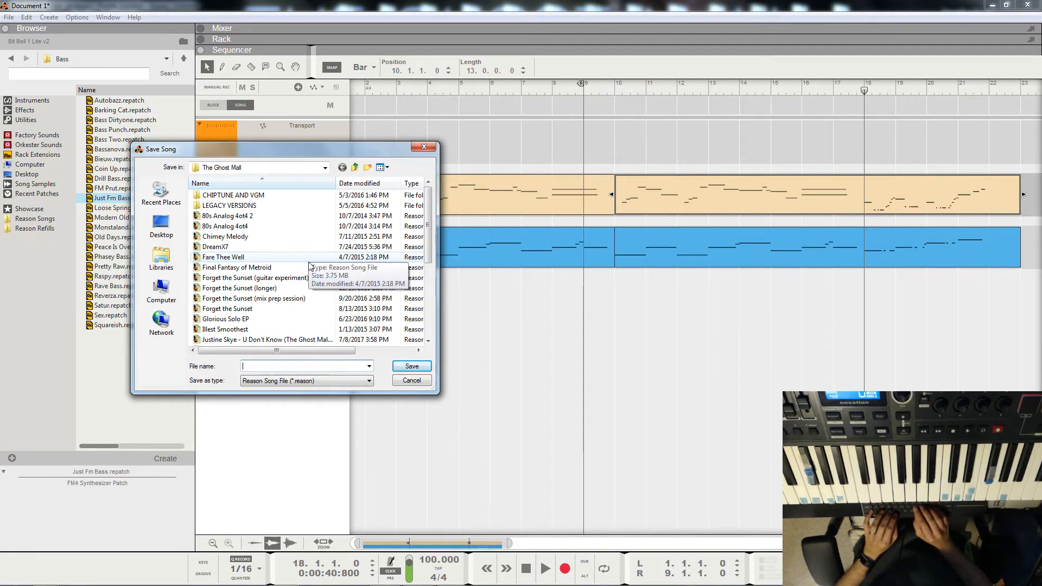
text(CAS)
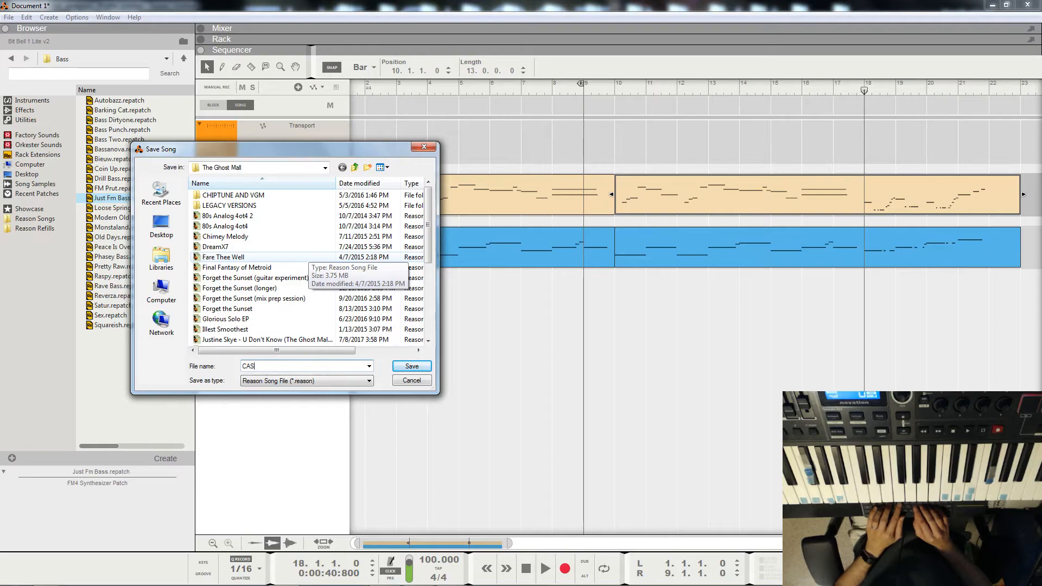
text(TLEVANIAE)
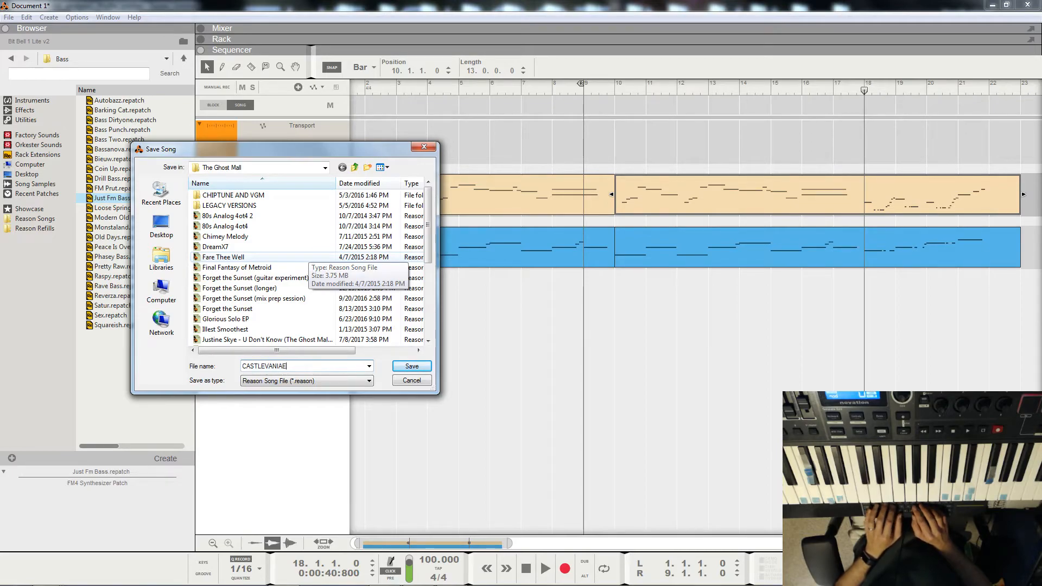
text(SQUE)
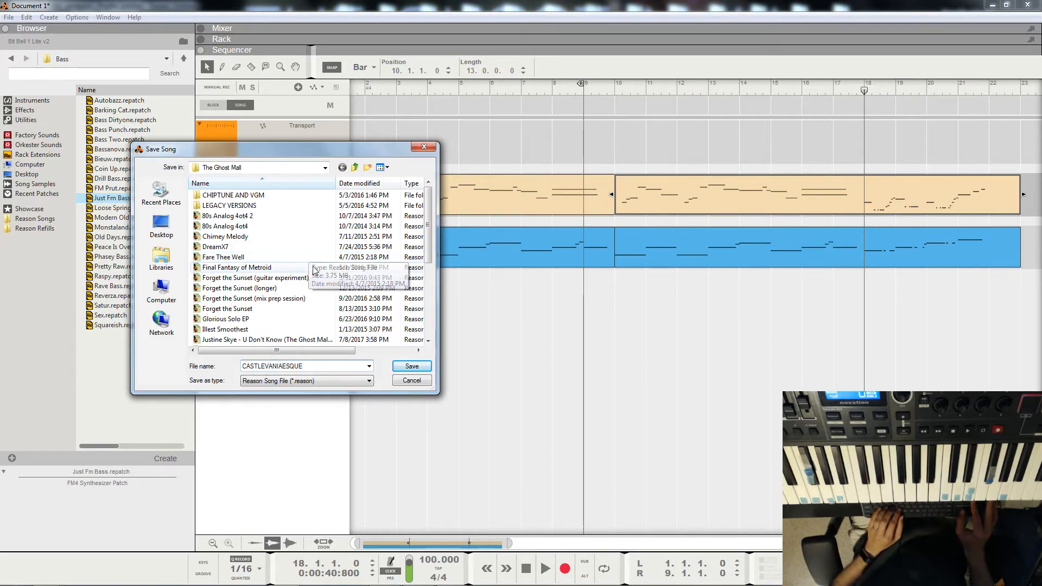
click(417, 368)
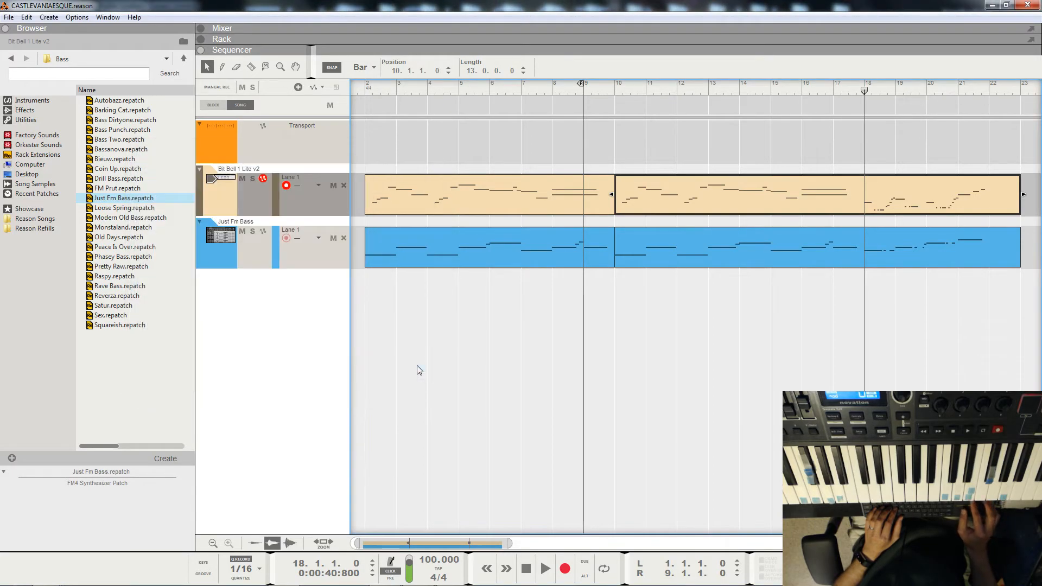
click(456, 577)
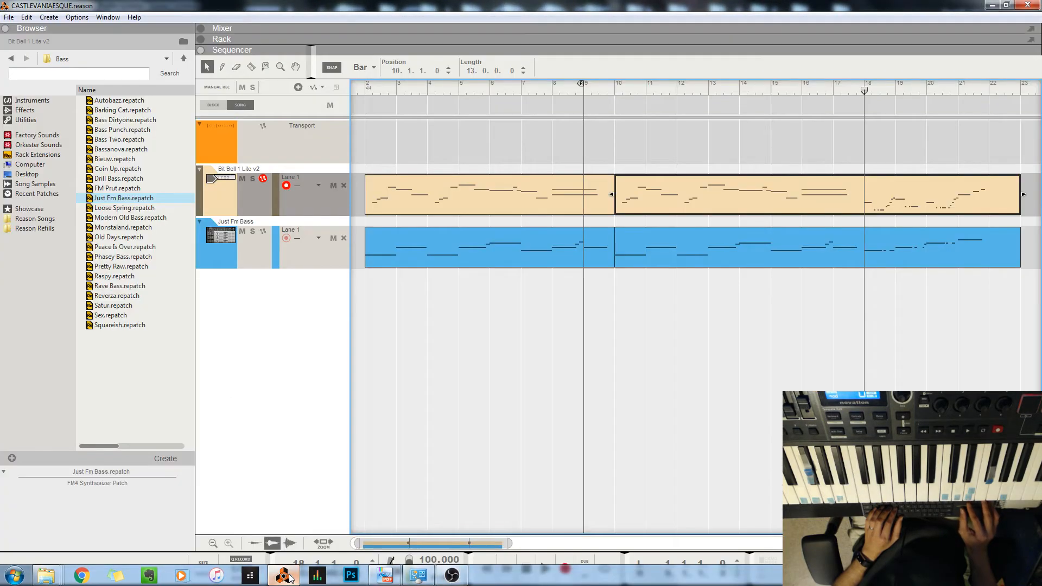
click(283, 575)
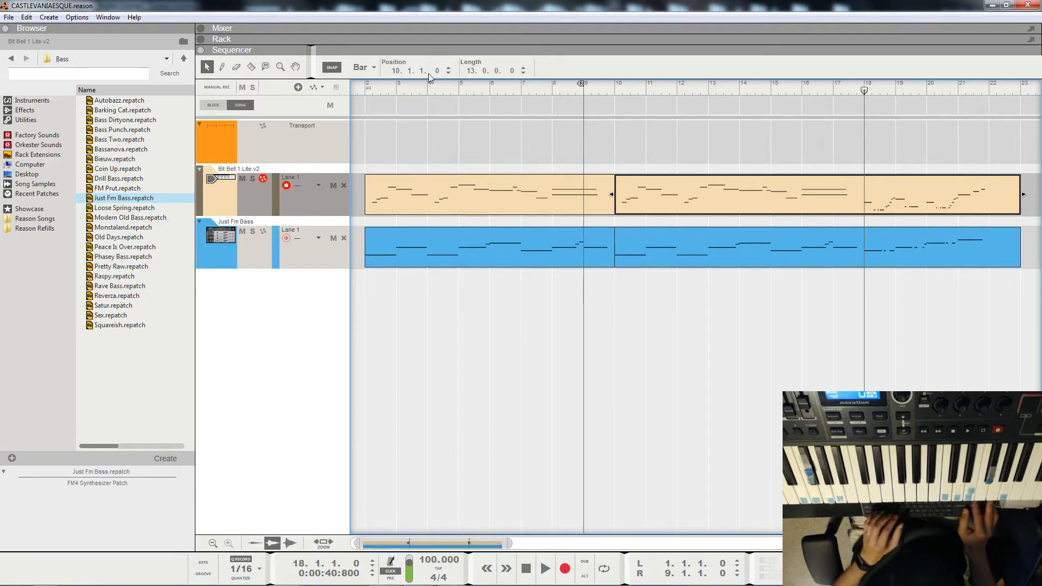
Step: Split the second Bit Bell clip at bar 18 and select the part from bar 18 to bar 23
key(r)
click(864, 186)
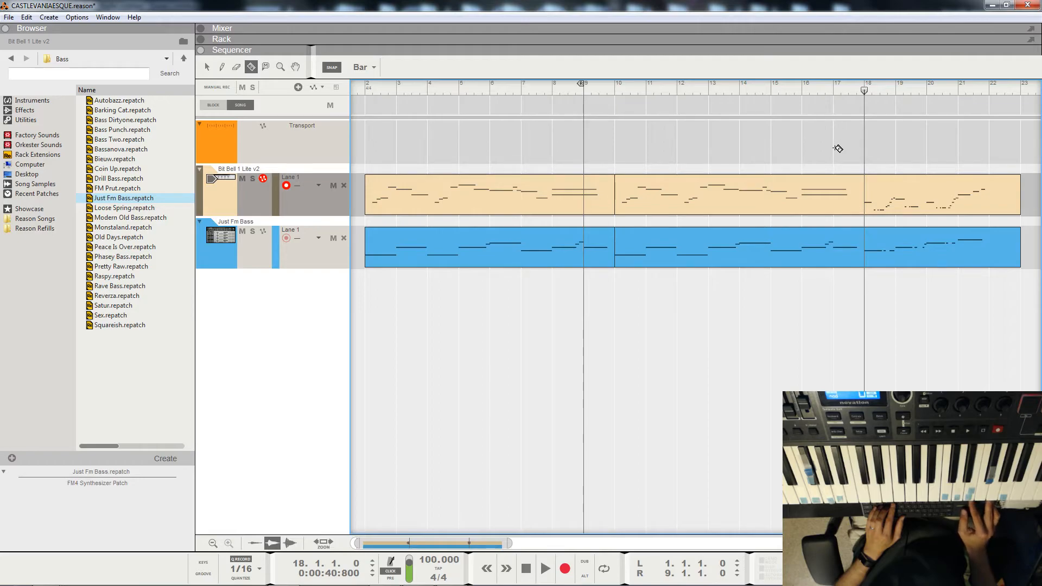
key(q)
click(902, 198)
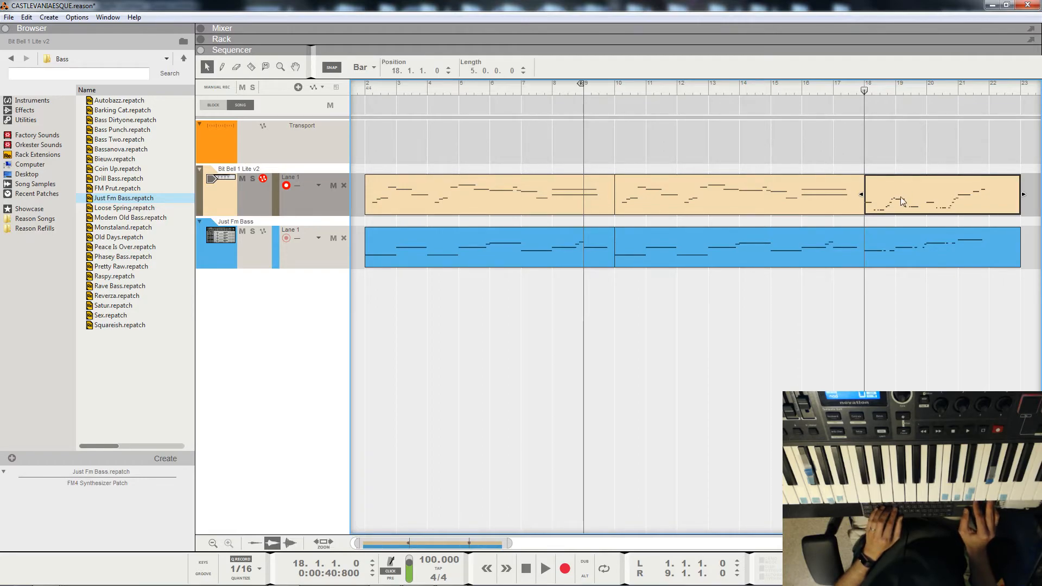
Step: Open the Just Fm Bass clip that starts at bar 18 and listen to its ending twice around bar 21
double_click(897, 245)
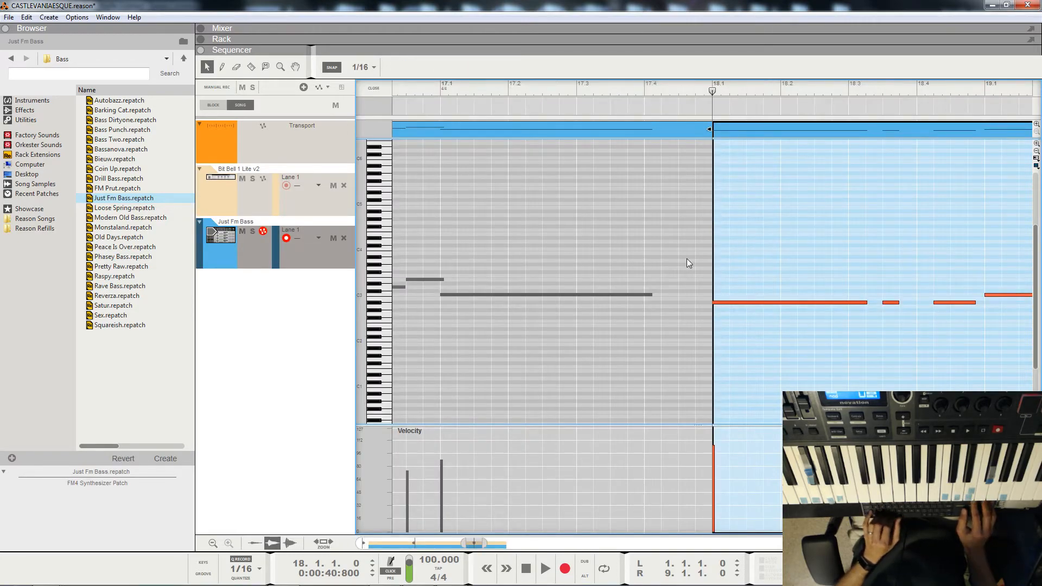
scroll(686, 258, right, 3)
click(706, 96)
key(space)
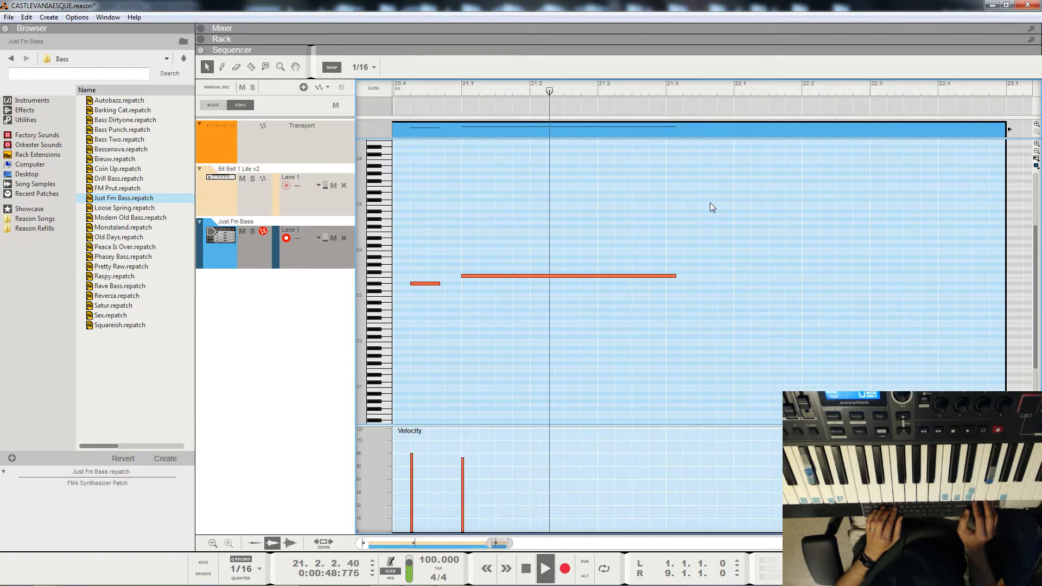
key(space)
click(465, 88)
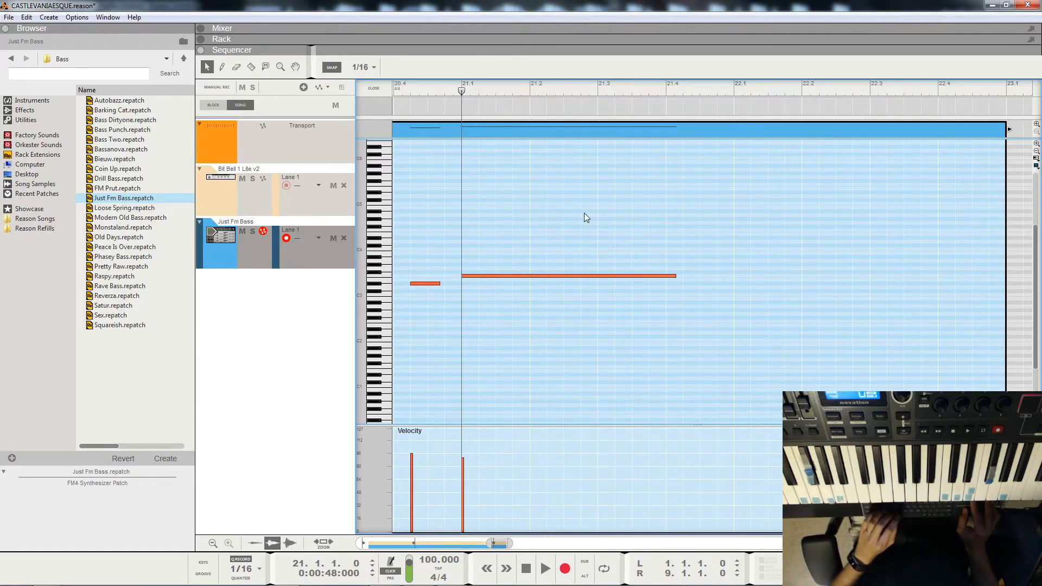
key(space)
key(space)
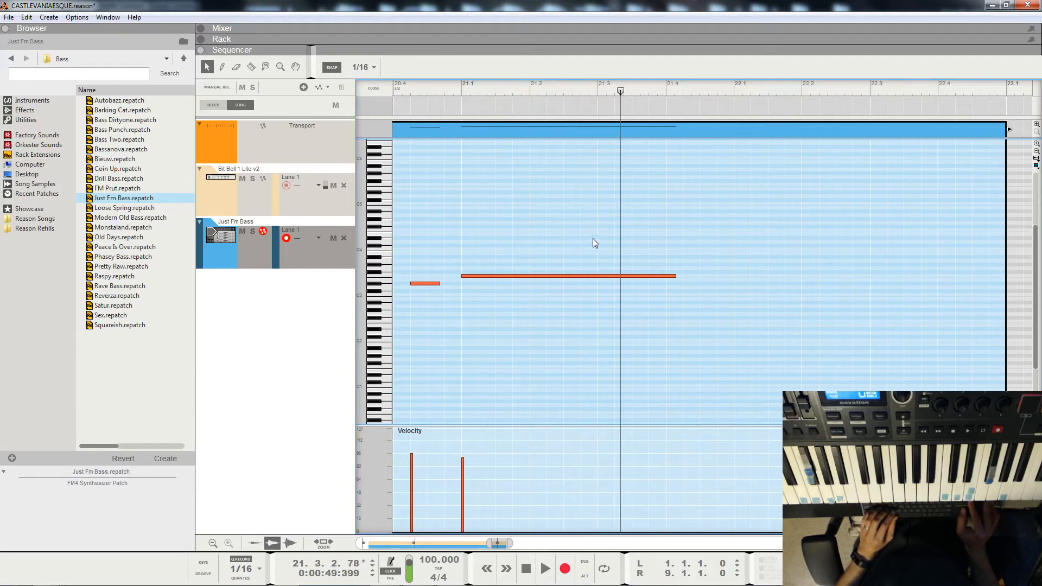
Step: Shorten the F3 bass note at 21.1.1 to a length of 0.2.0.0 and play back the ending
key(r)
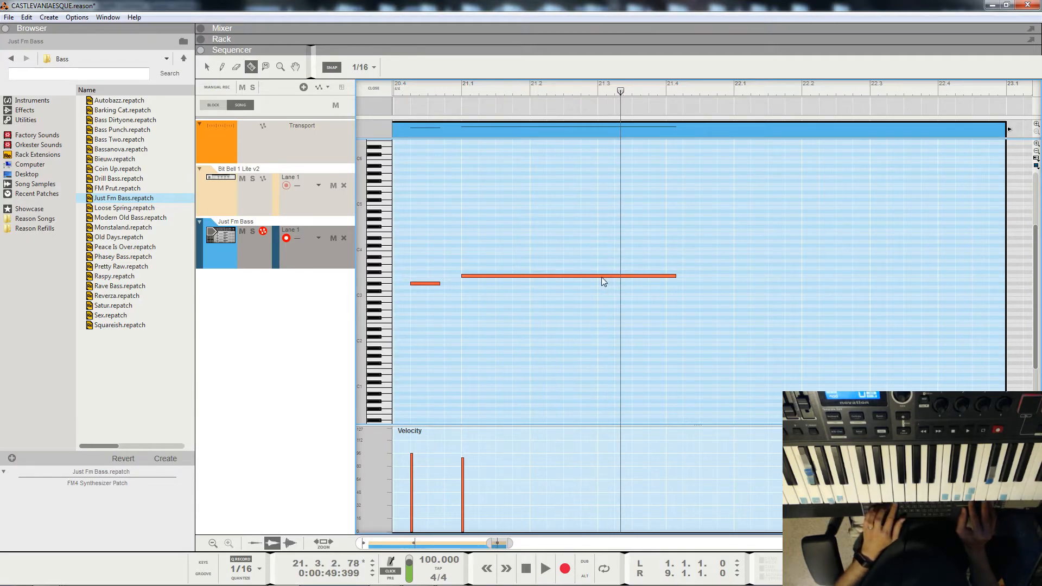
click(599, 276)
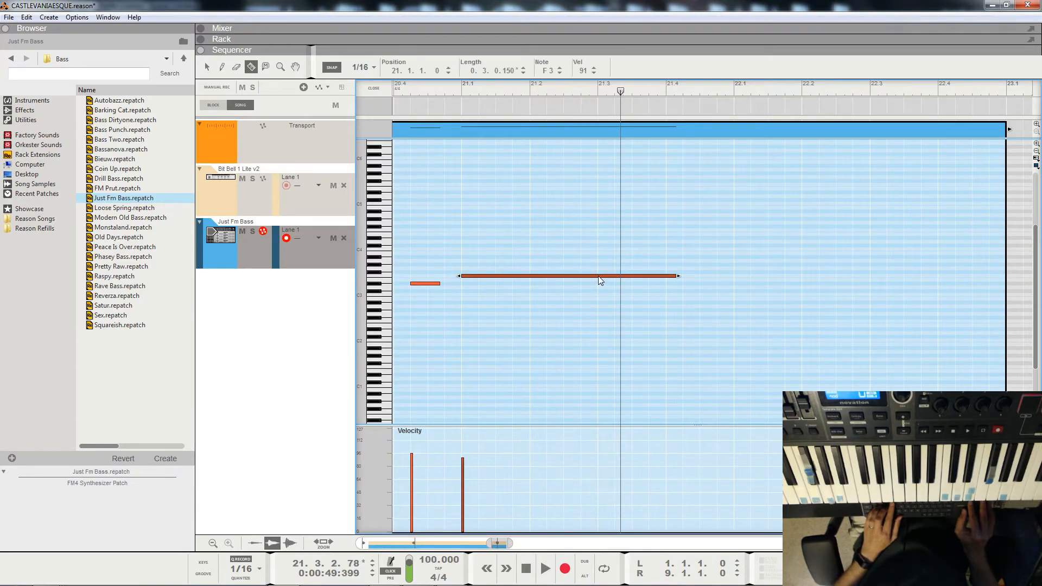
drag(671, 277, 608, 277)
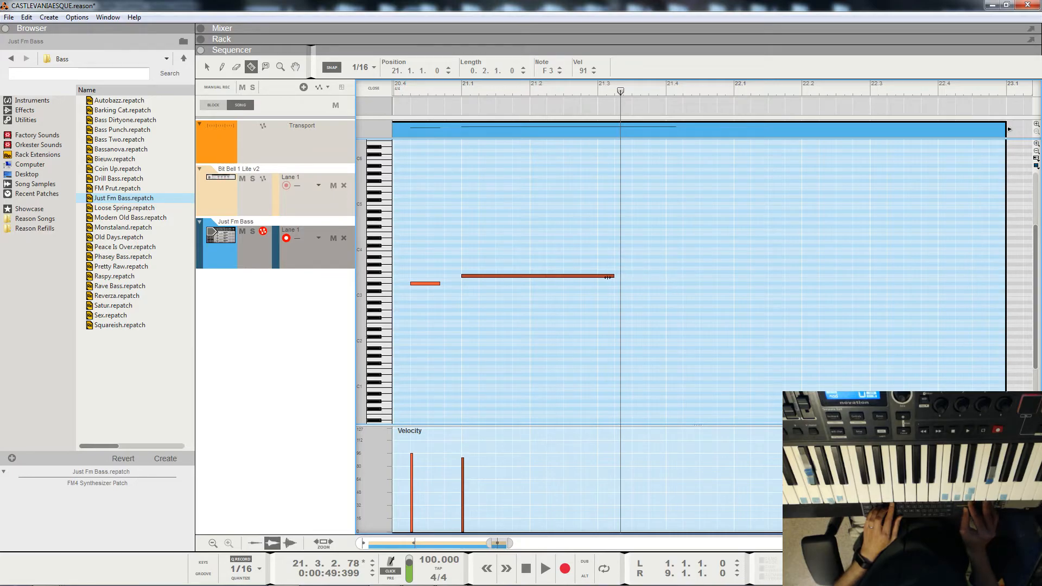
key(q)
click(438, 94)
key(space)
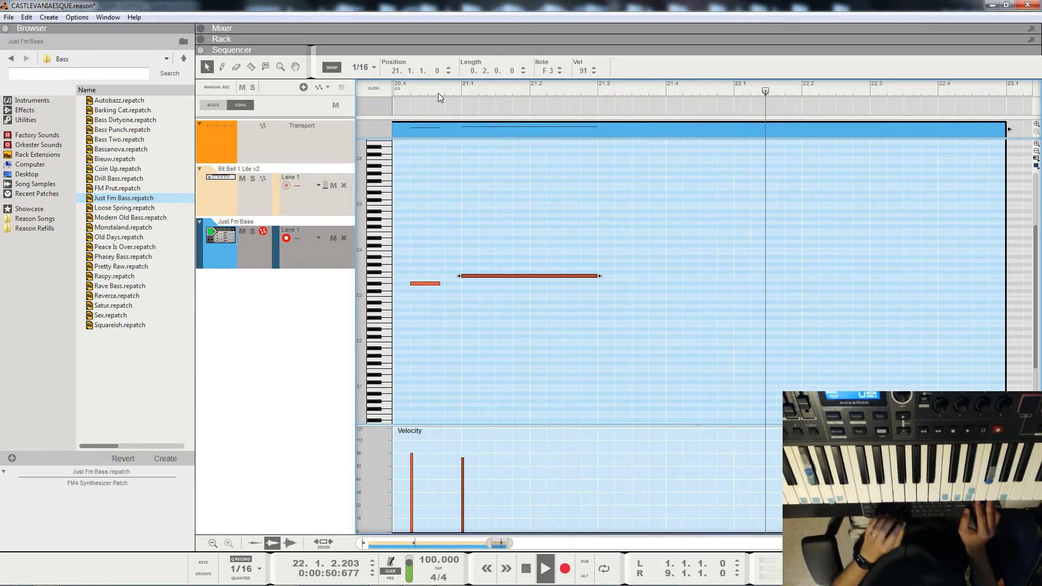
key(space)
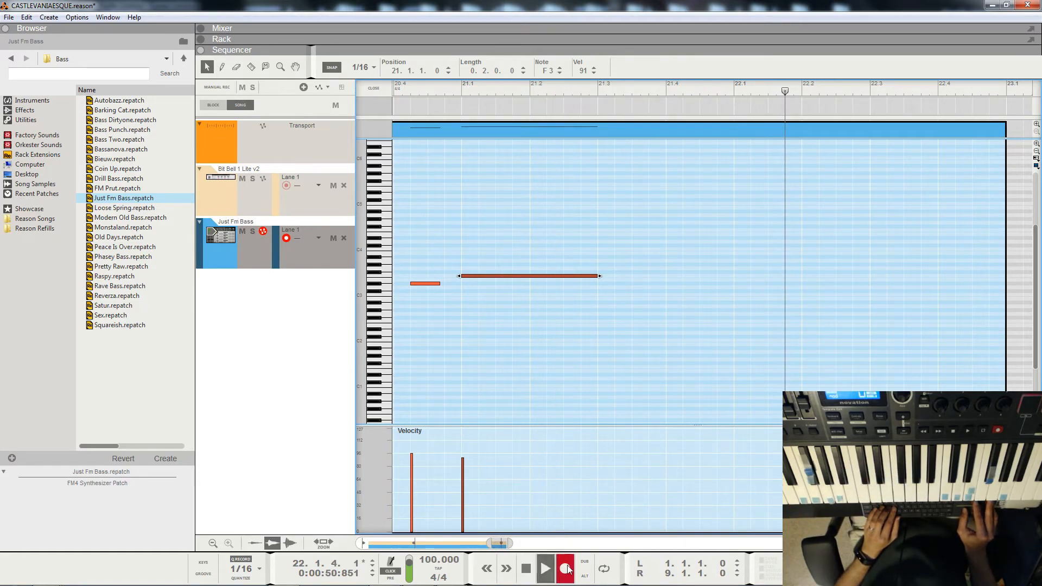
Step: Record an F#3 bass note at 21.3.1, starting the take from 20.4.2, and set the note's length to 0.2.0.0
click(564, 568)
key(space)
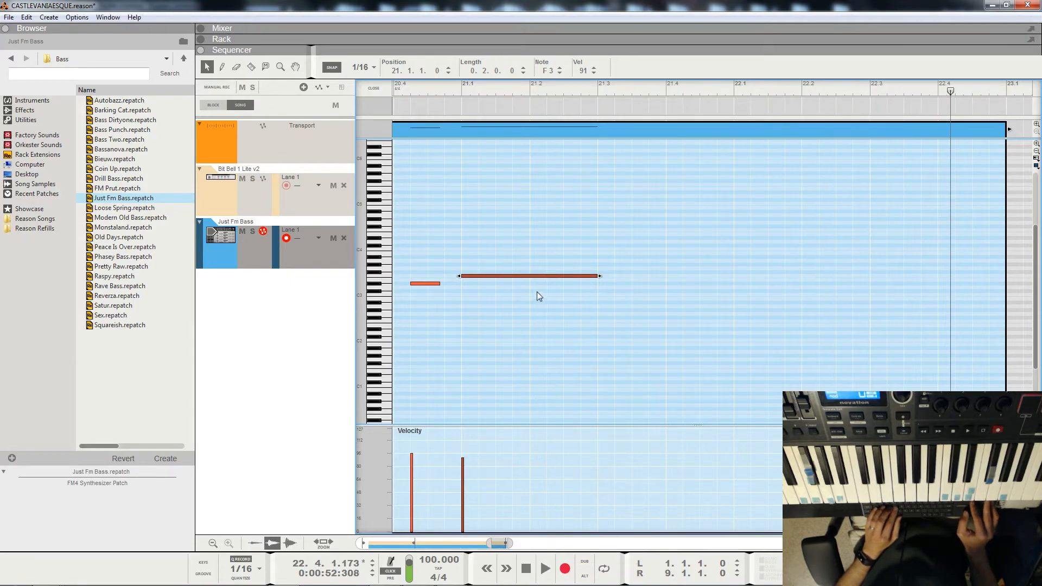
click(410, 98)
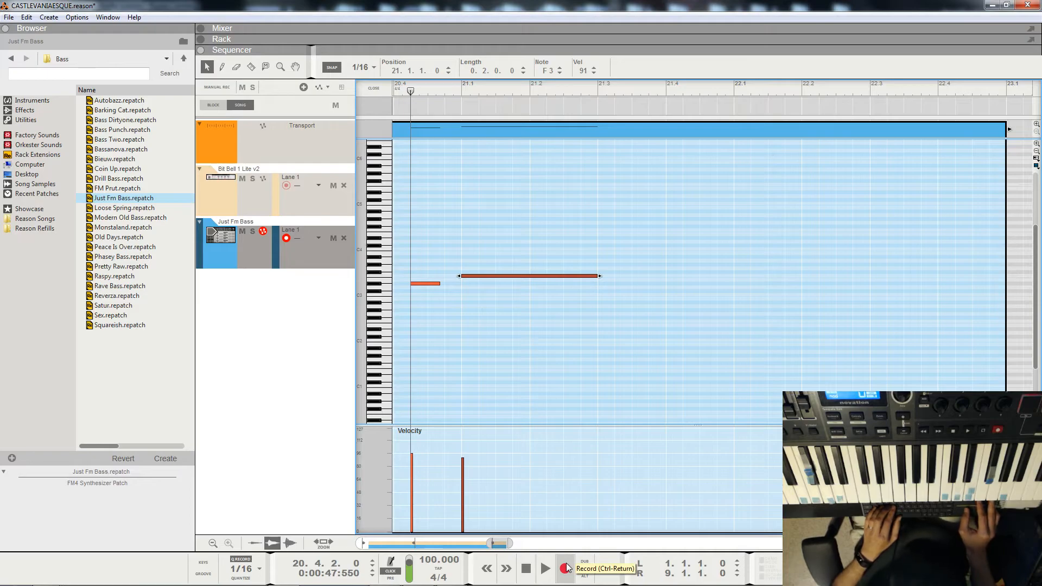
click(565, 568)
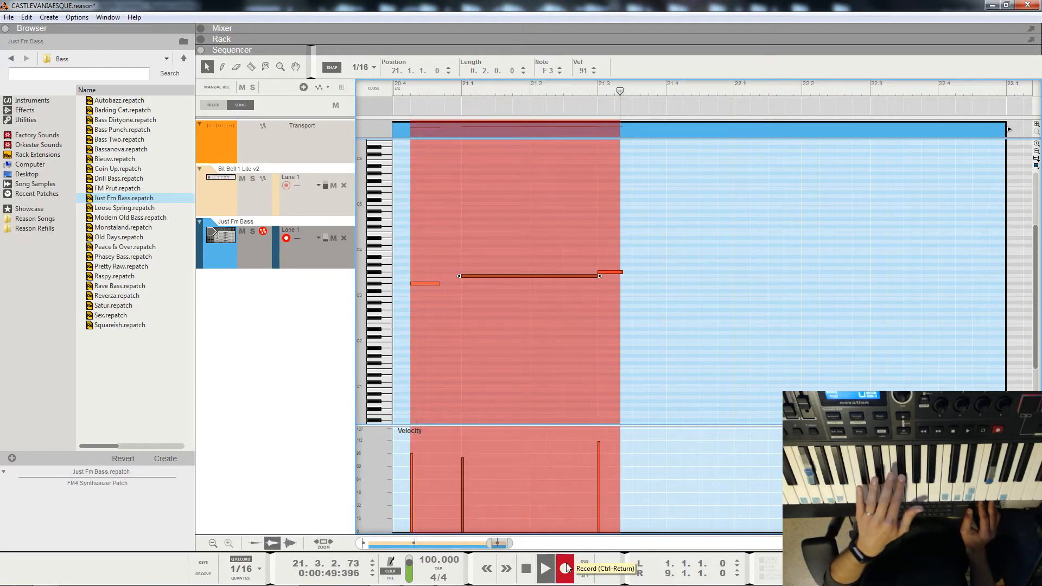
click(565, 568)
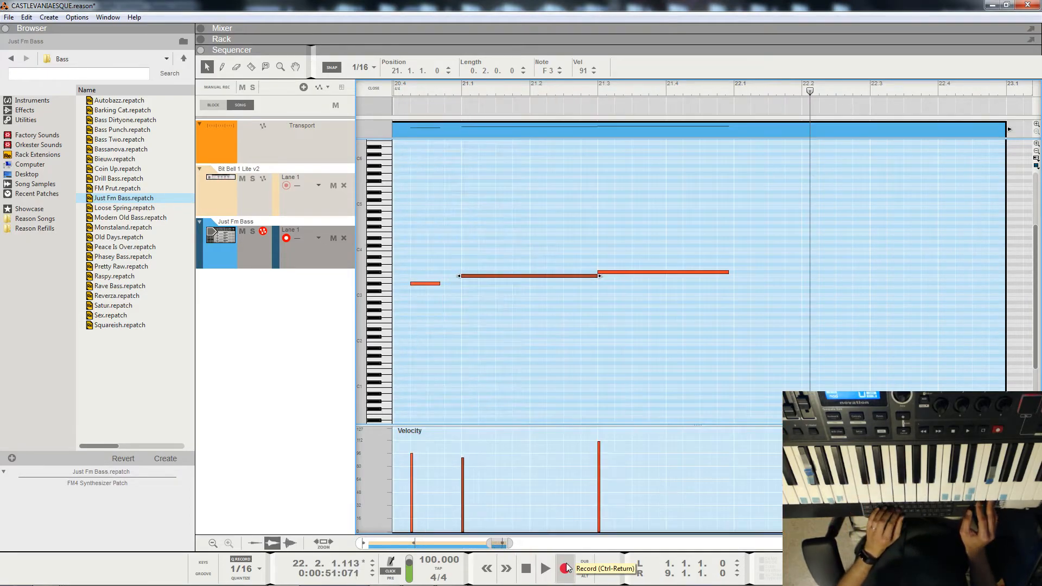
click(721, 272)
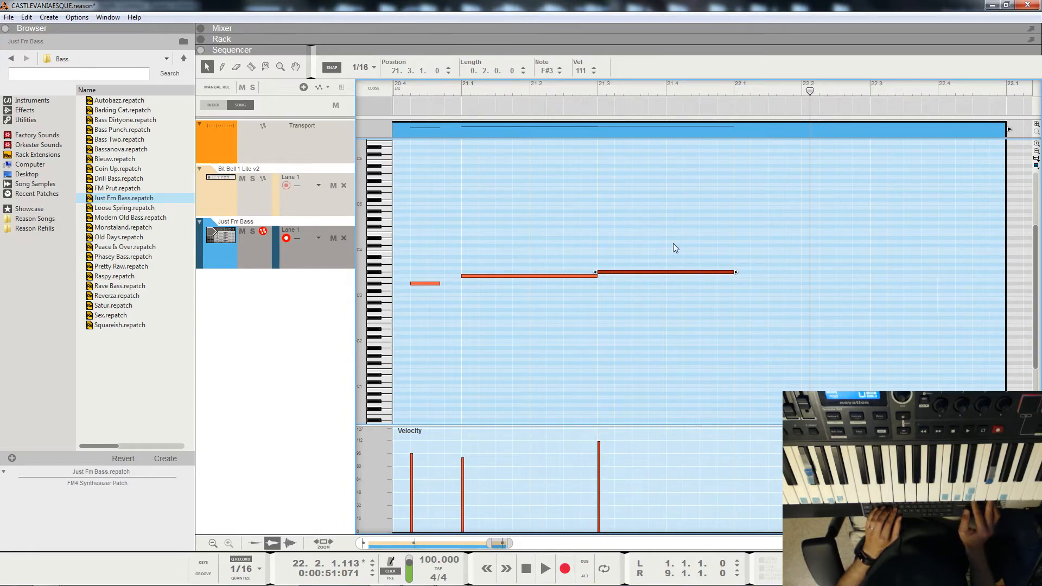
Step: Open the Bit Bell clip that starts at bar 18 for note editing and play it from bar 18 into beat 21.4
click(216, 201)
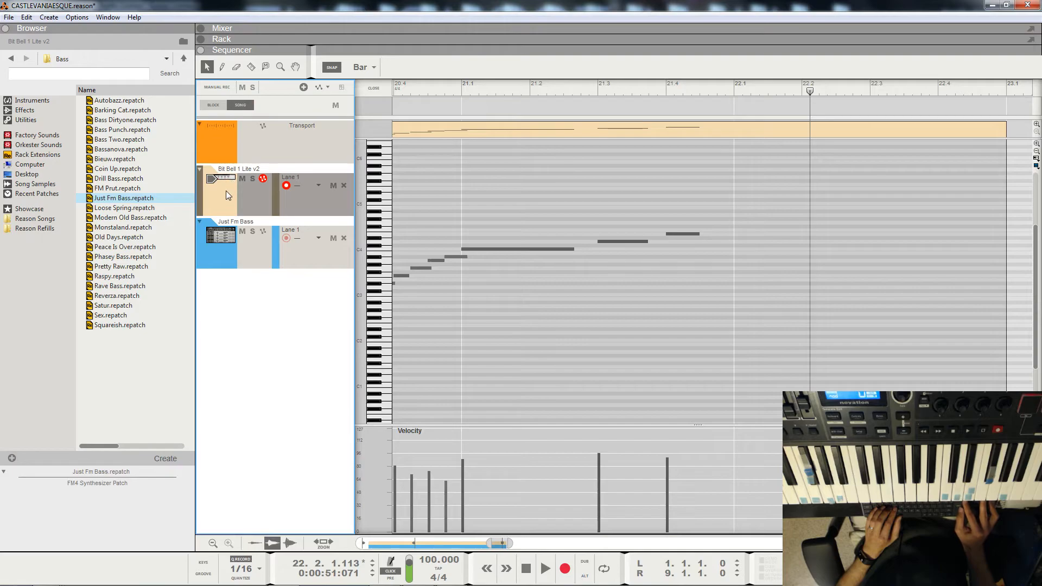
click(371, 88)
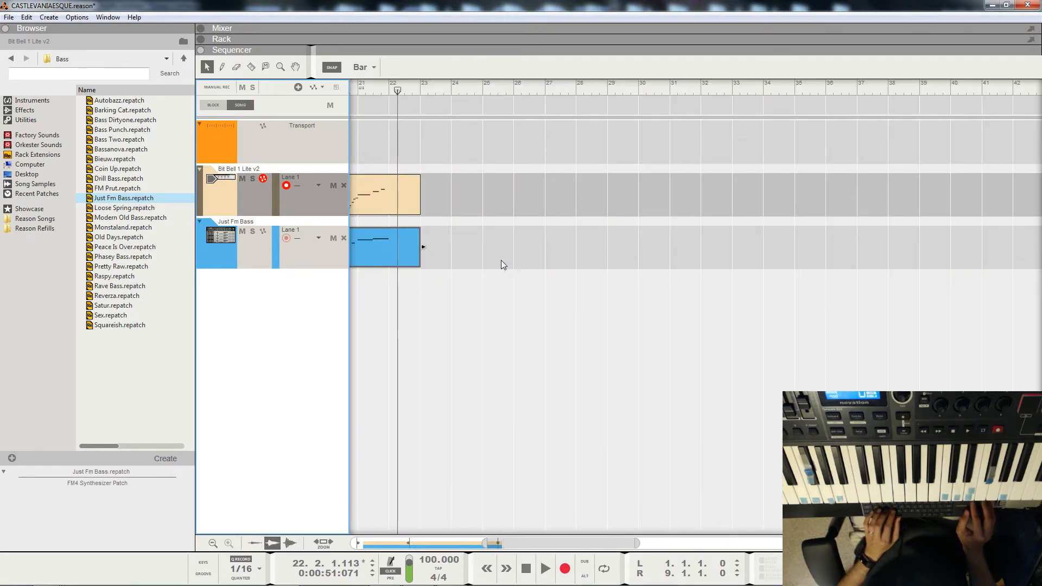
scroll(500, 259, left, 5)
click(497, 89)
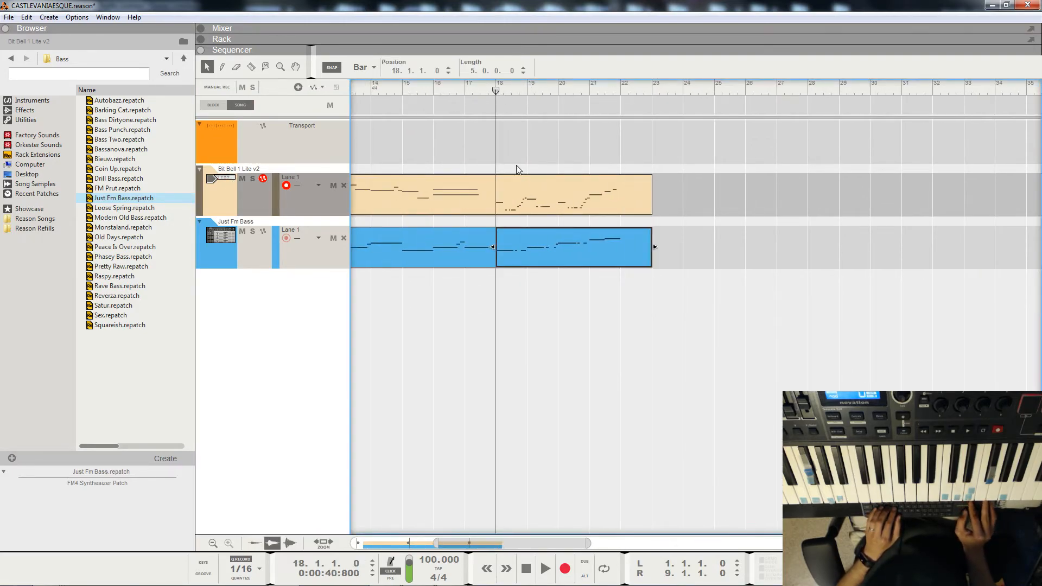
double_click(525, 184)
key(space)
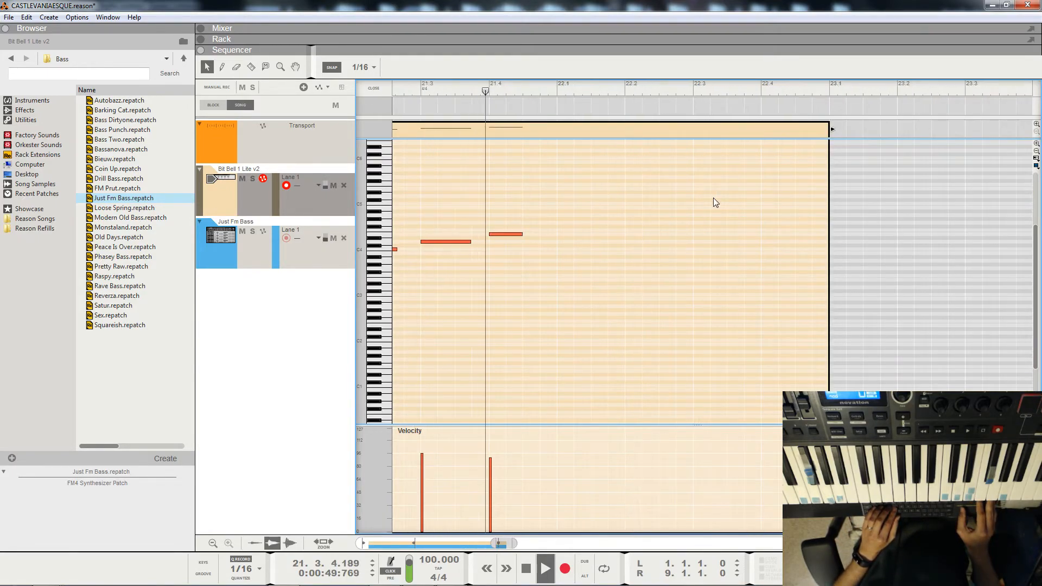
key(space)
Step: Delete the E4 note at 21.4.1 from the Bit Bell clip and move the playback position to 20.4.4
click(503, 235)
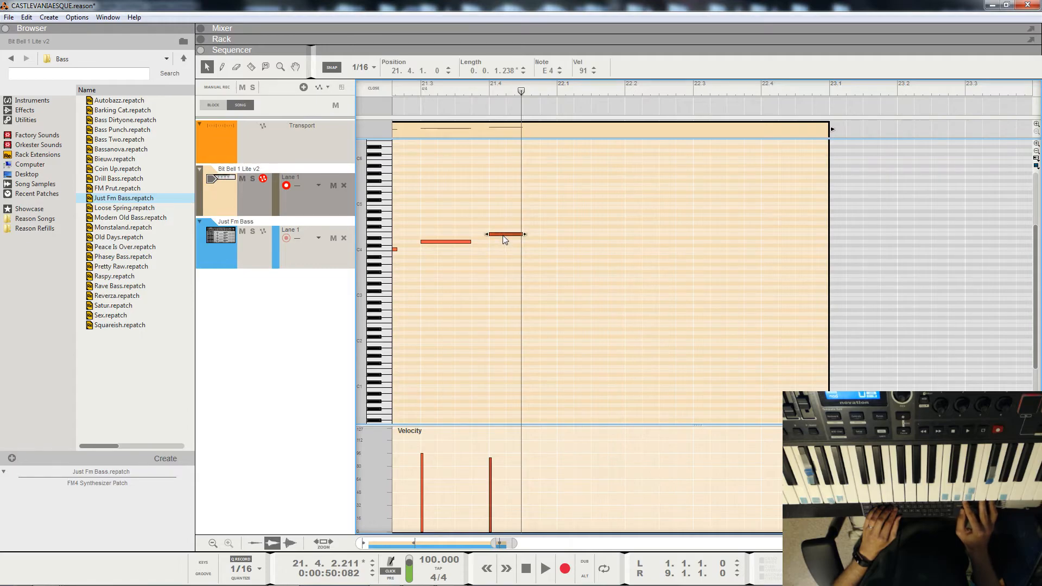
key(Delete)
scroll(503, 233, left, 2)
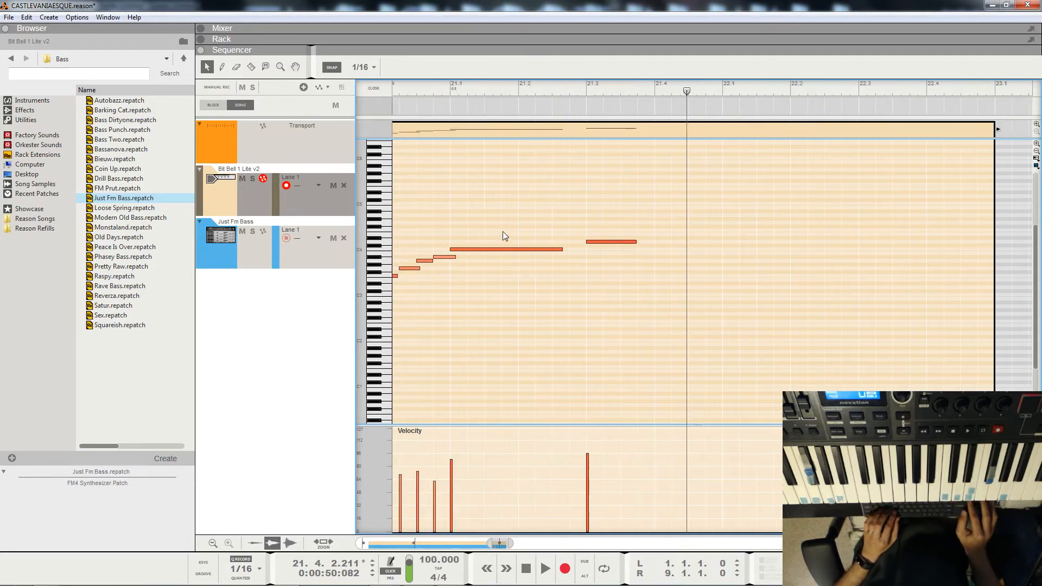
click(441, 94)
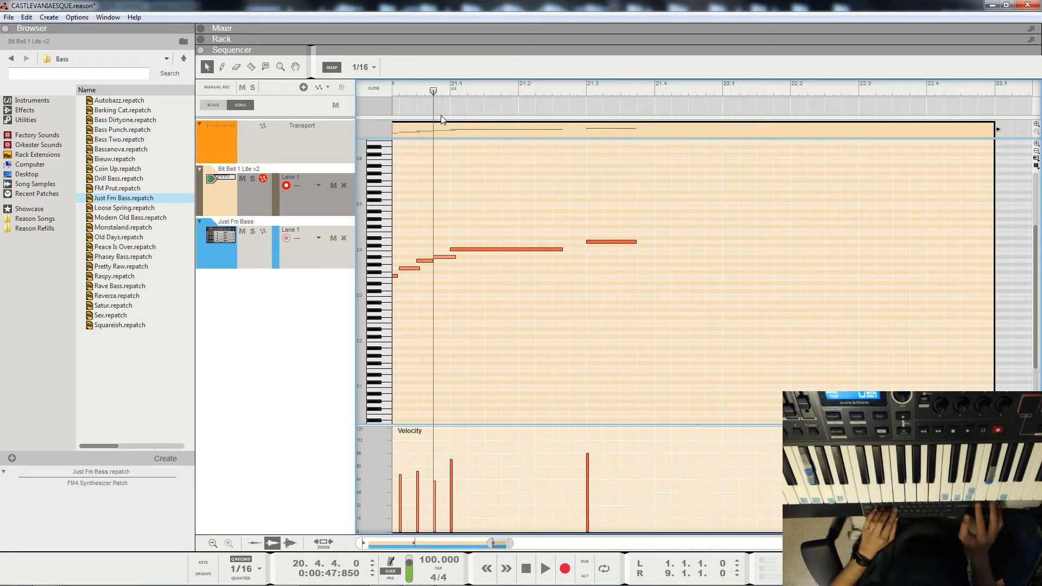
Step: Record a new Bit Bell note at 21.4.1, starting the take from 20.4.4
click(565, 569)
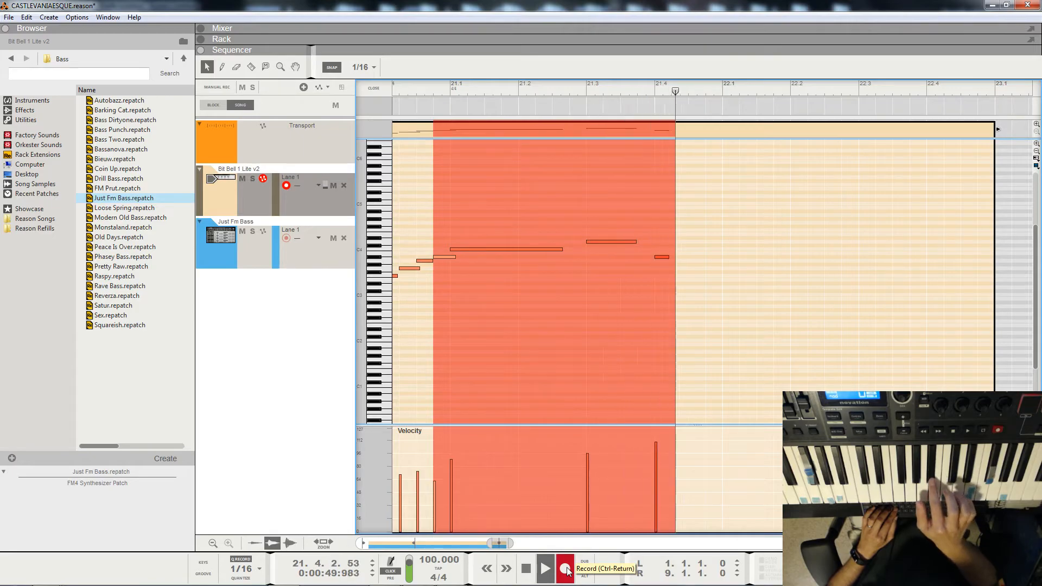
key(space)
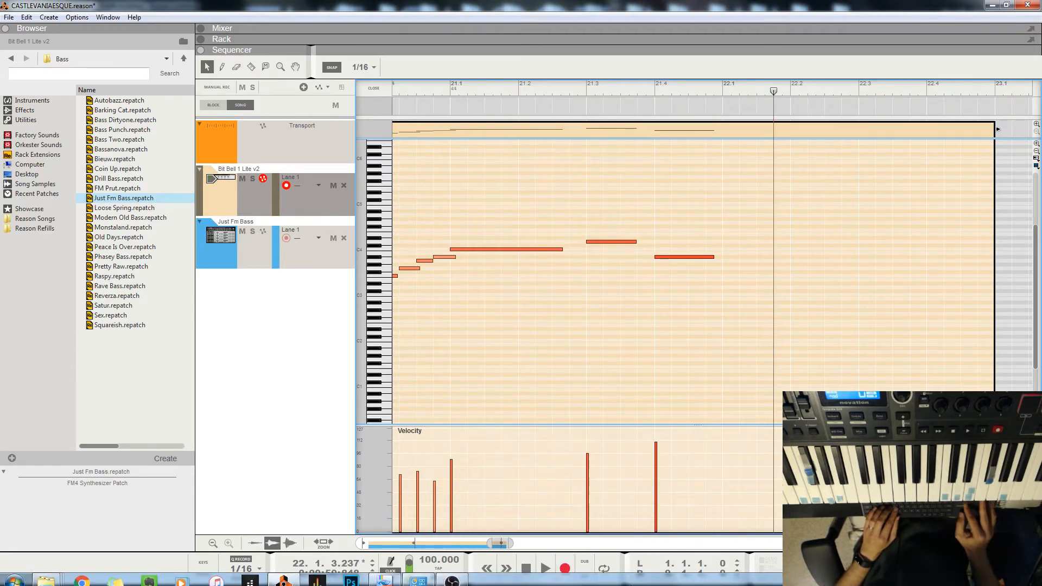
Step: Extend the Bit Bell D4 note at 21.3.1 to a length of 0.1.0.0 and play back the ending
click(633, 242)
drag(638, 242, 656, 242)
click(439, 86)
key(space)
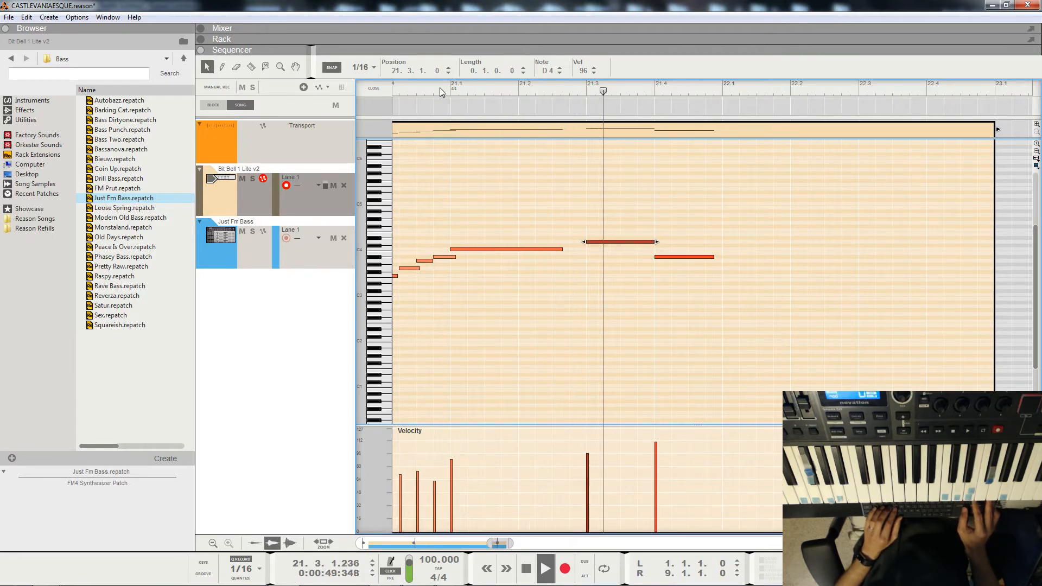
key(space)
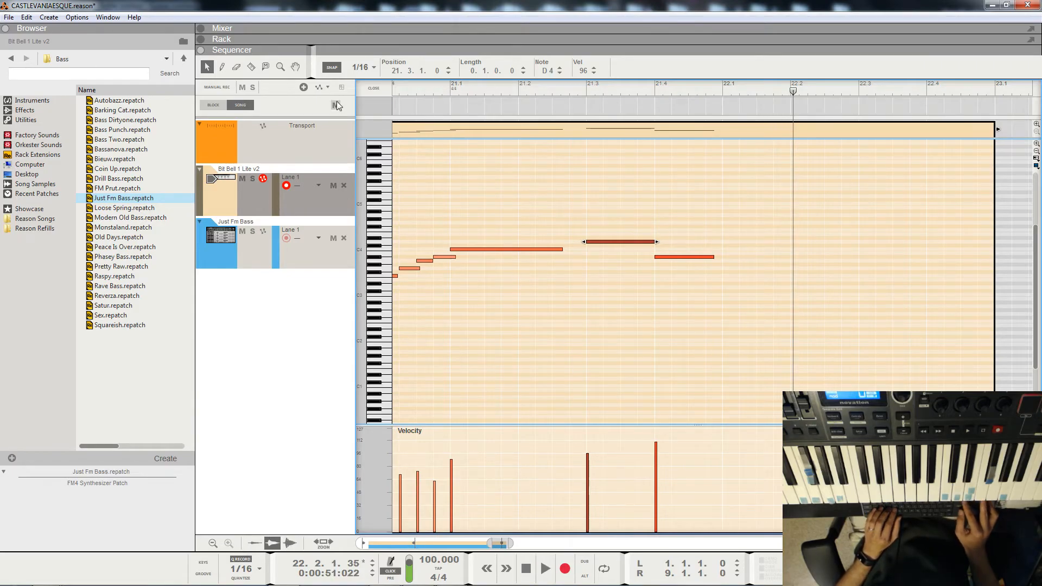
Step: Leave note editing for the arrangement view and save the song
key(ctrl+e)
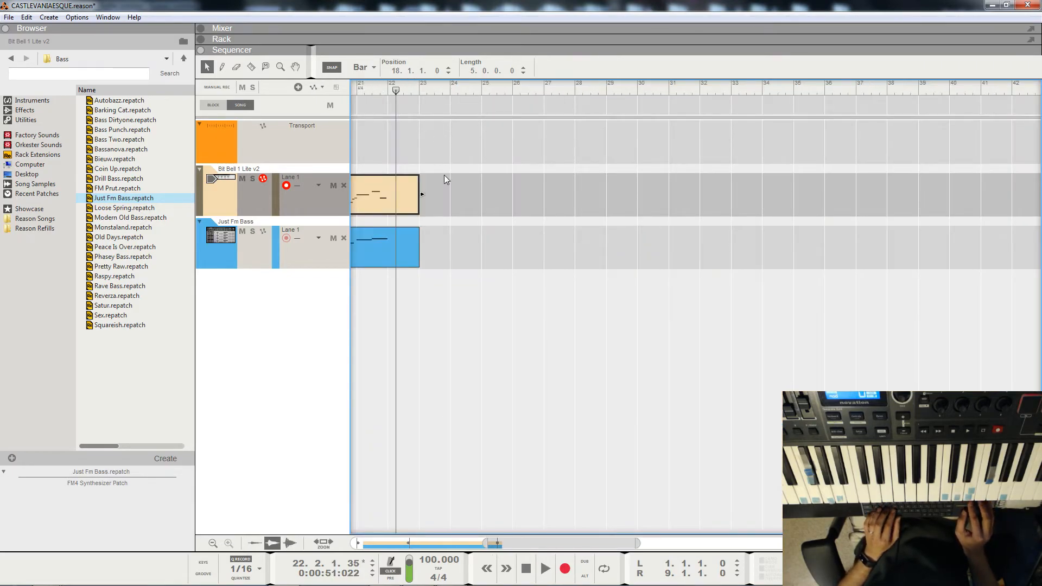
scroll(444, 175, left, 5)
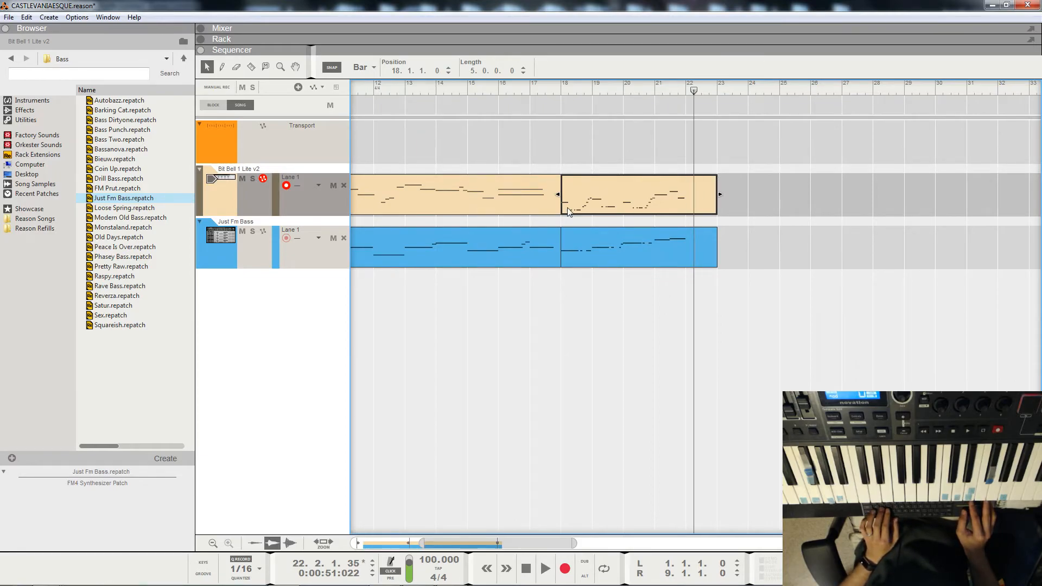
key(ctrl+s)
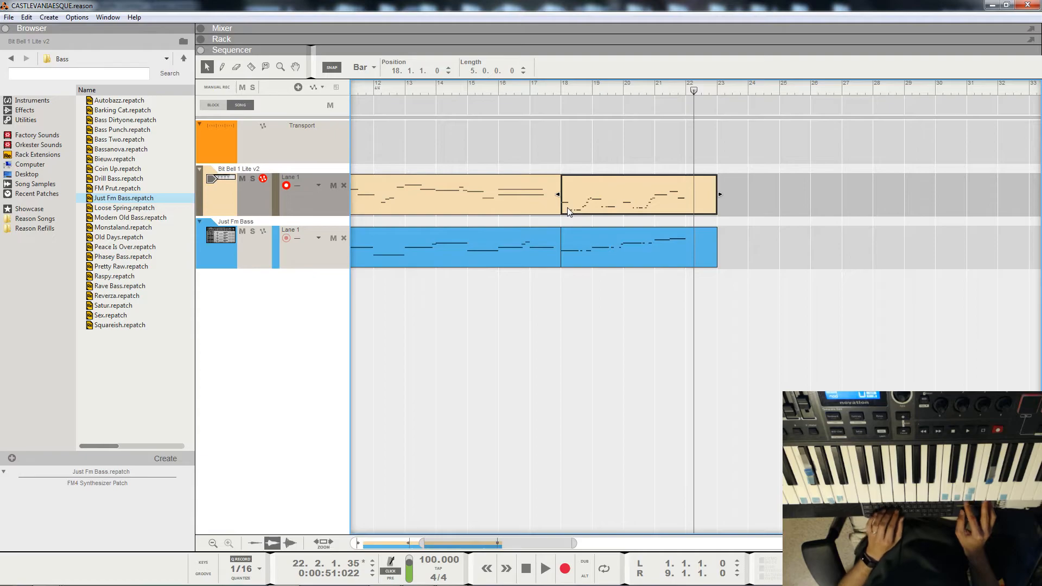
Step: Move the playback position to 22.1.1 and select both tracks' clips that start at bar 18
mouse_move(683, 92)
mouse_down()
mouse_move(562, 95)
mouse_move(678, 101)
mouse_up()
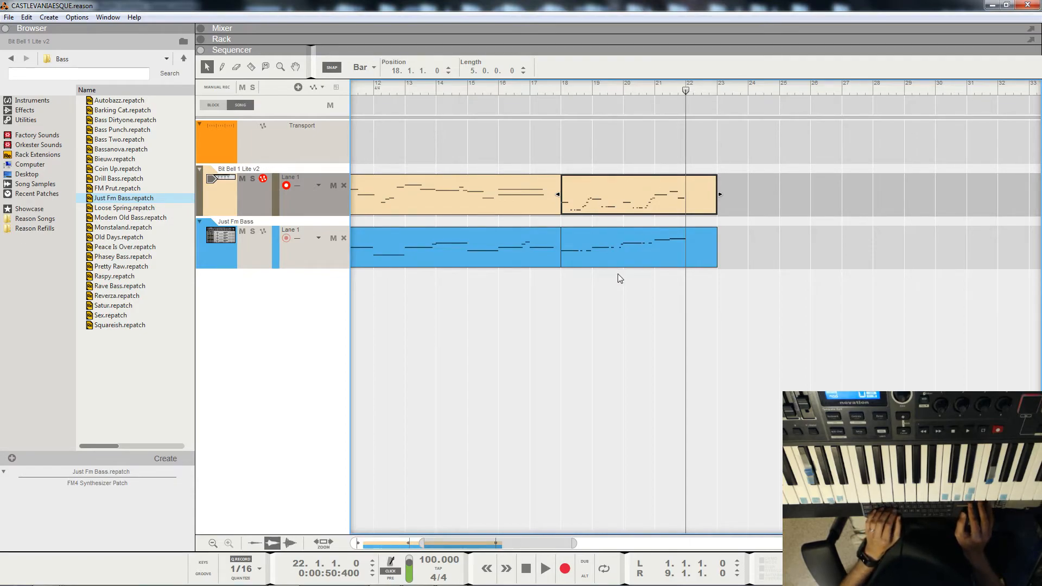
scroll(619, 276, left, 10)
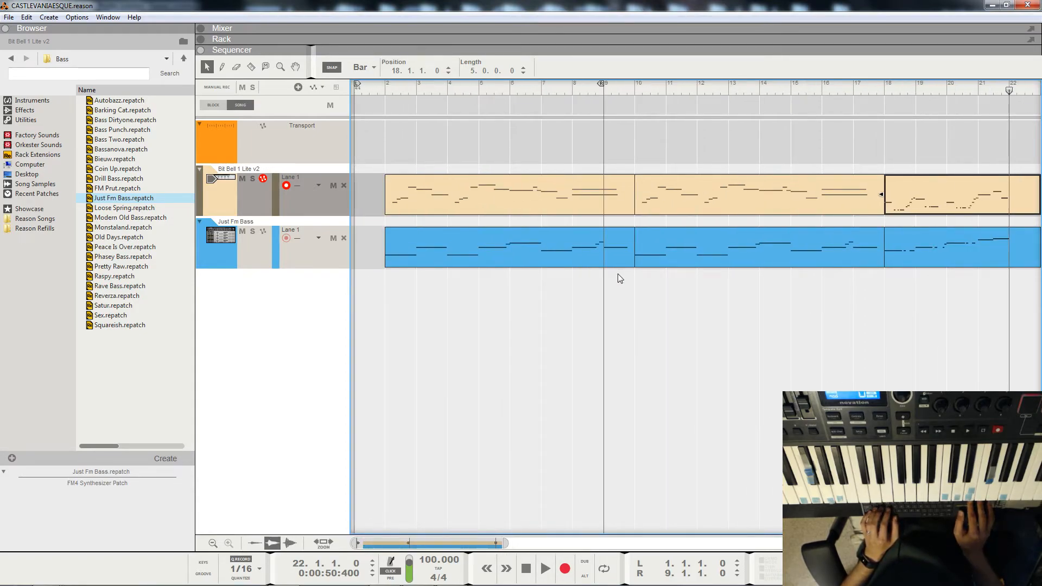
scroll(620, 278, right, 1)
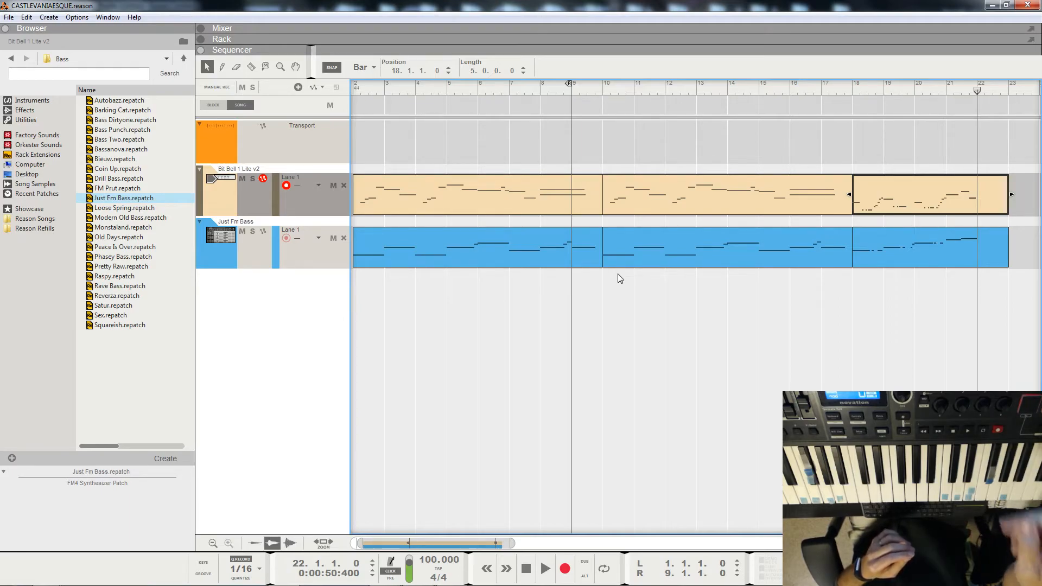
click(918, 232)
shift+click(902, 201)
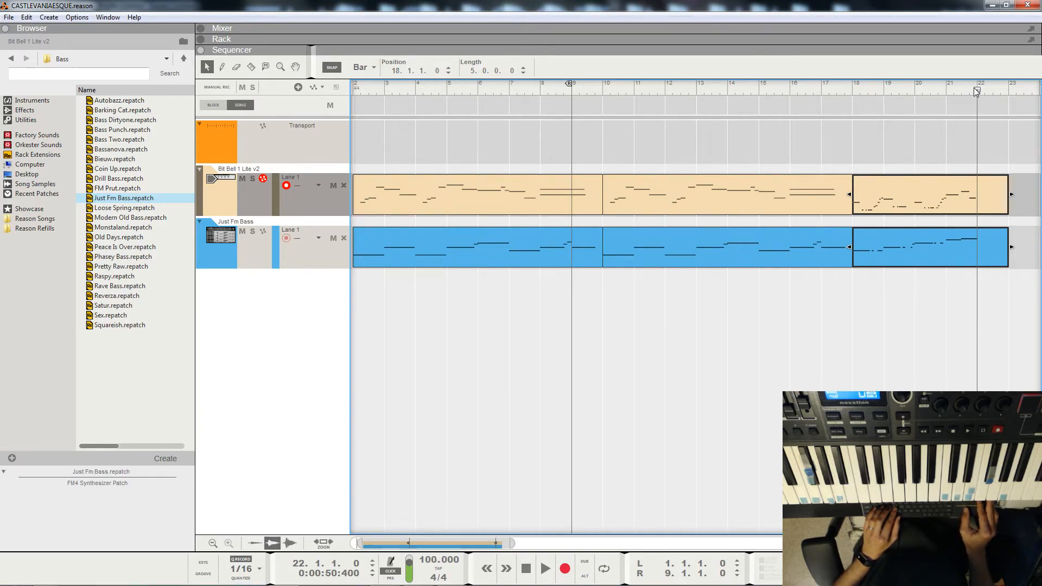
Step: Set the loop range with the left locator at bar 2 and the right locator at bar 23
scroll(626, 142, left, 1)
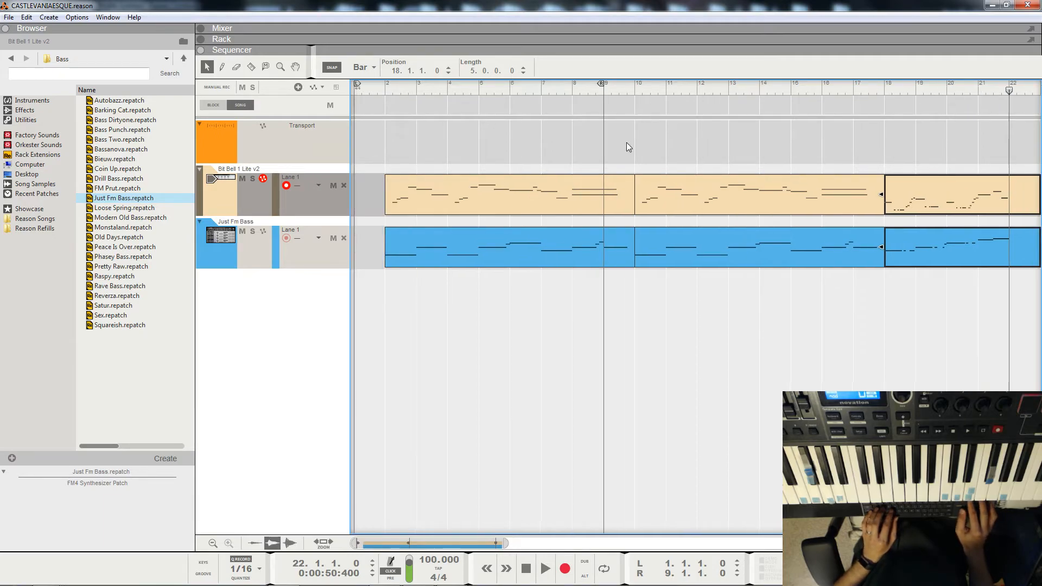
drag(358, 84, 384, 85)
scroll(507, 129, right, 10)
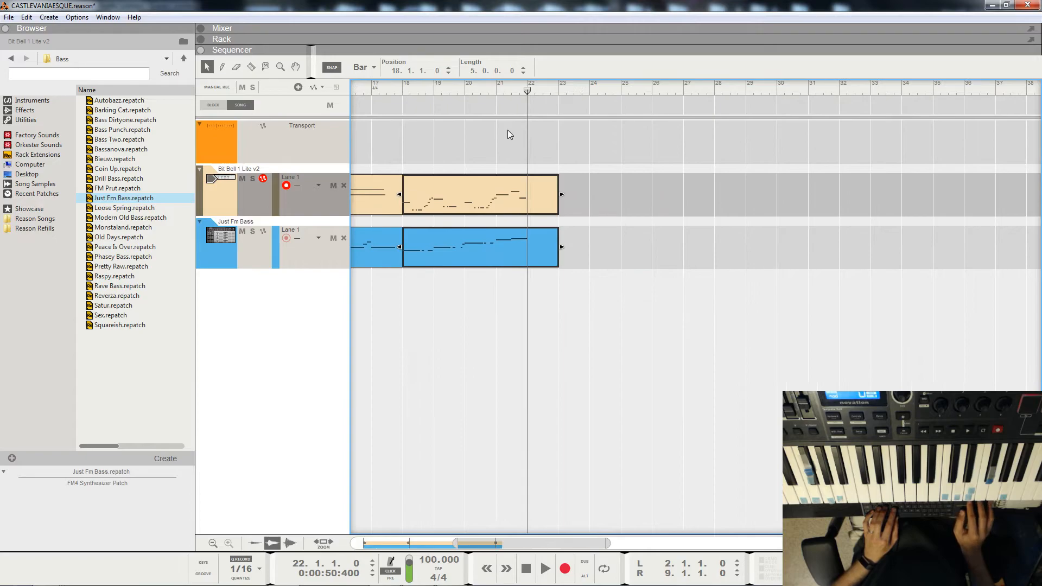
scroll(508, 130, left, 4)
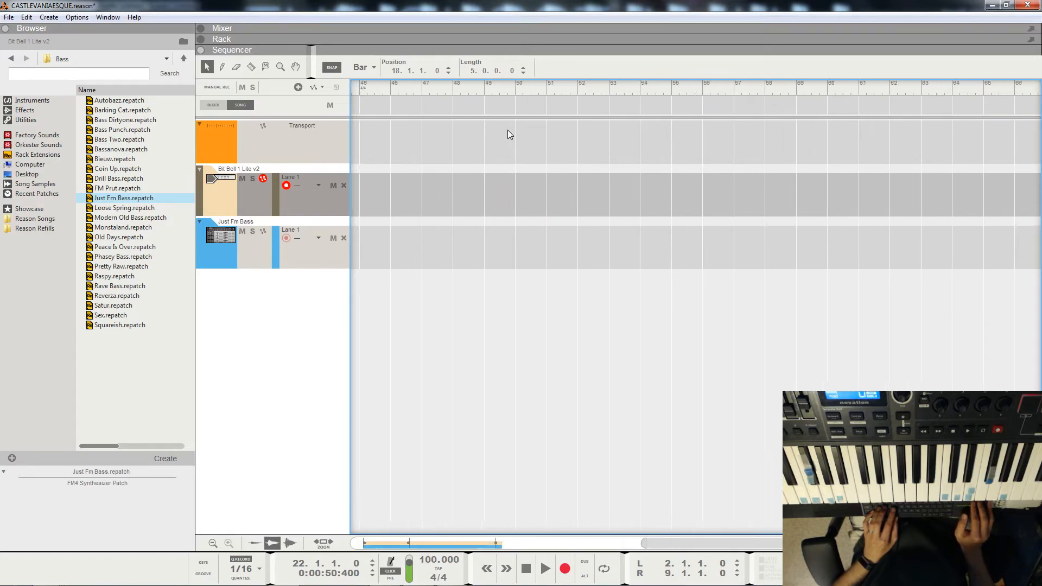
scroll(507, 130, left, 7)
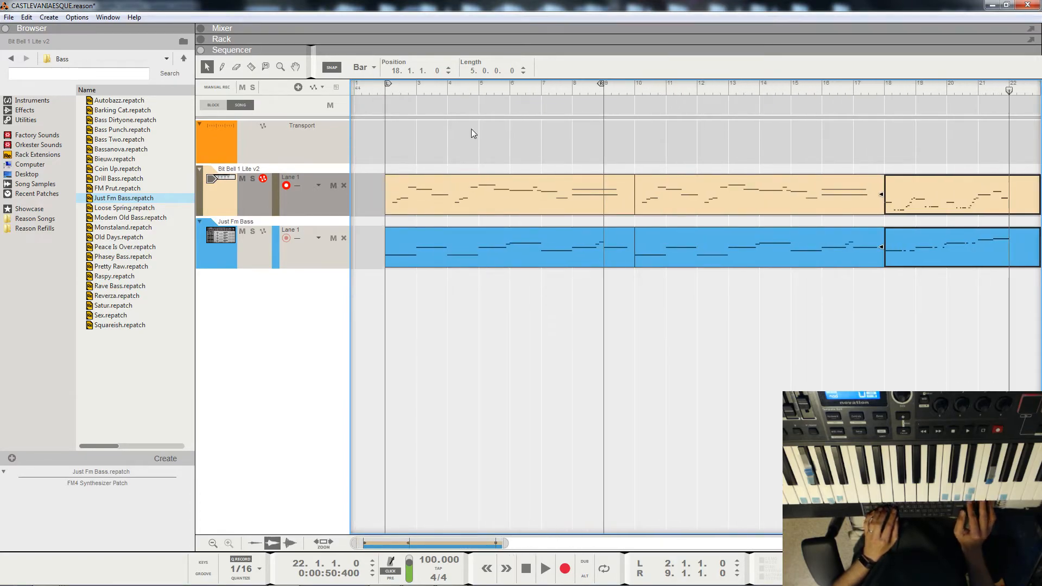
click(389, 91)
click(422, 92)
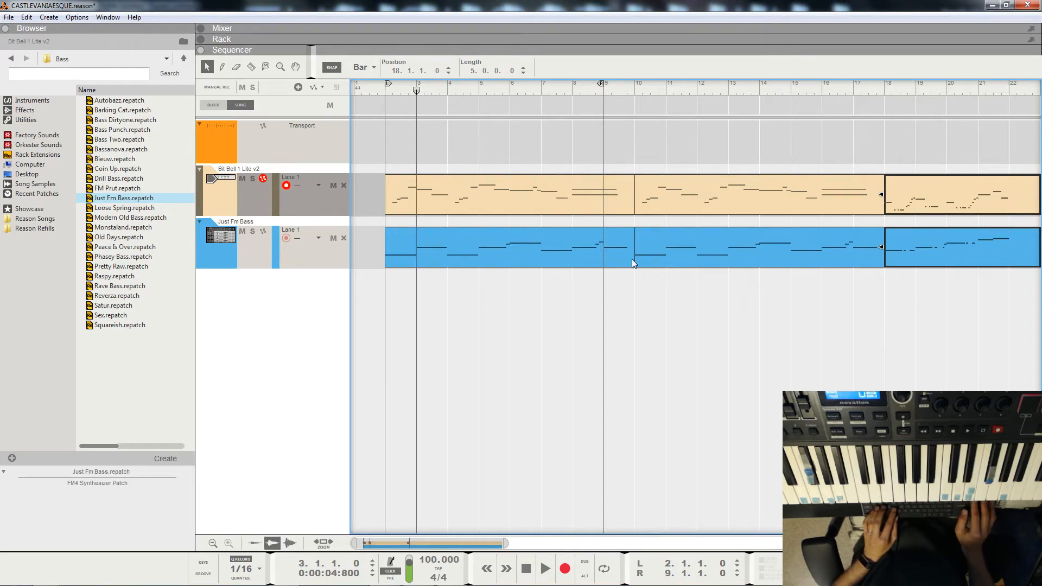
scroll(632, 258, right, 3)
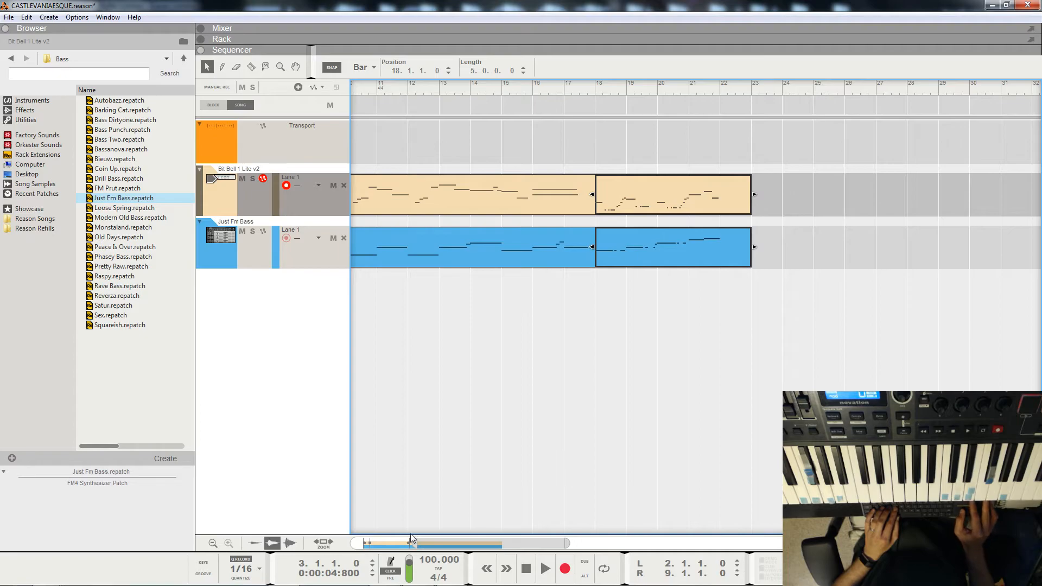
click(667, 576)
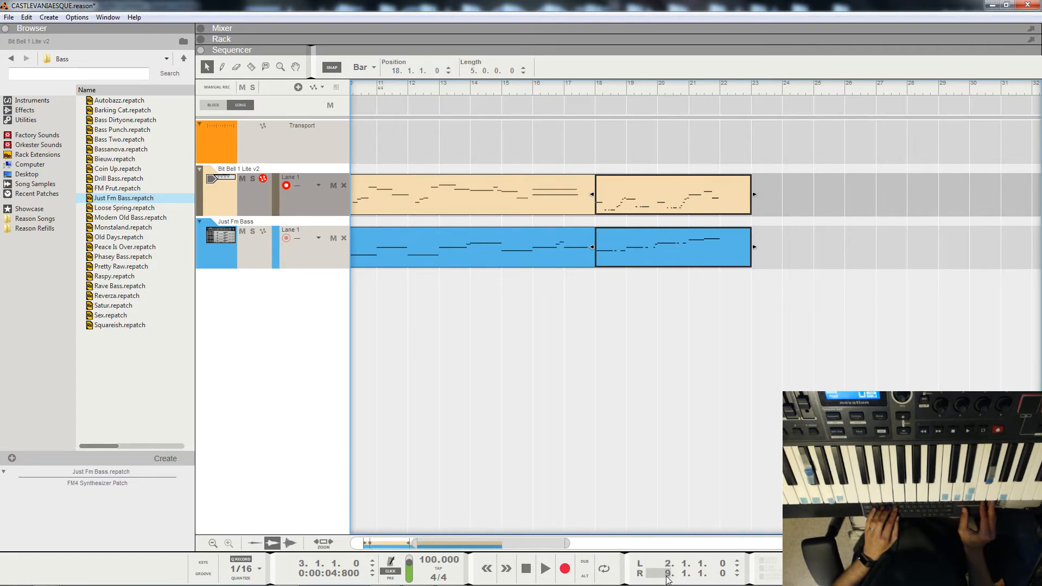
text(23)
key(Return)
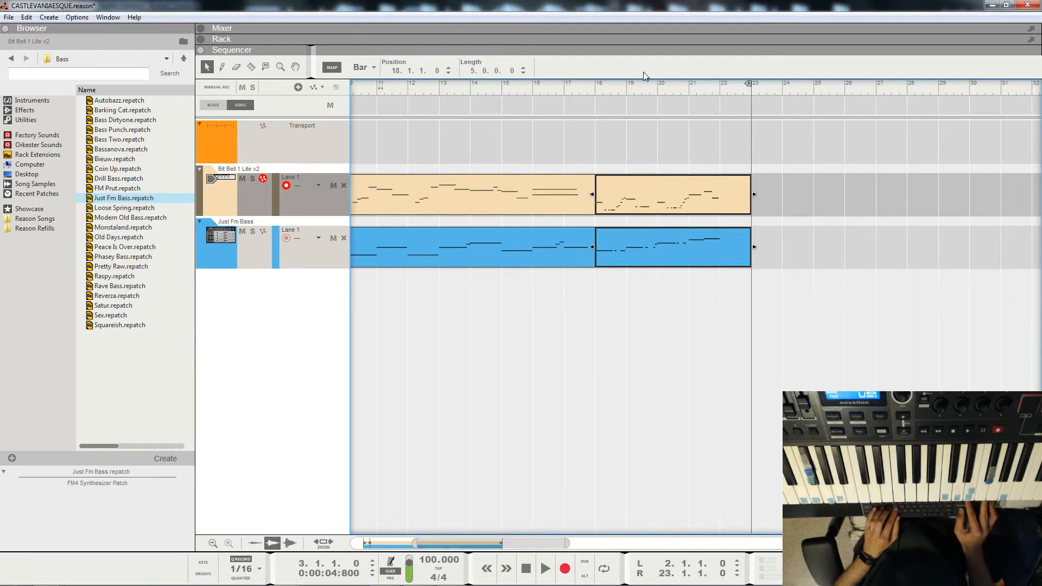
Step: Play the arrangement from bar 17 through the ending into bar 22
click(595, 85)
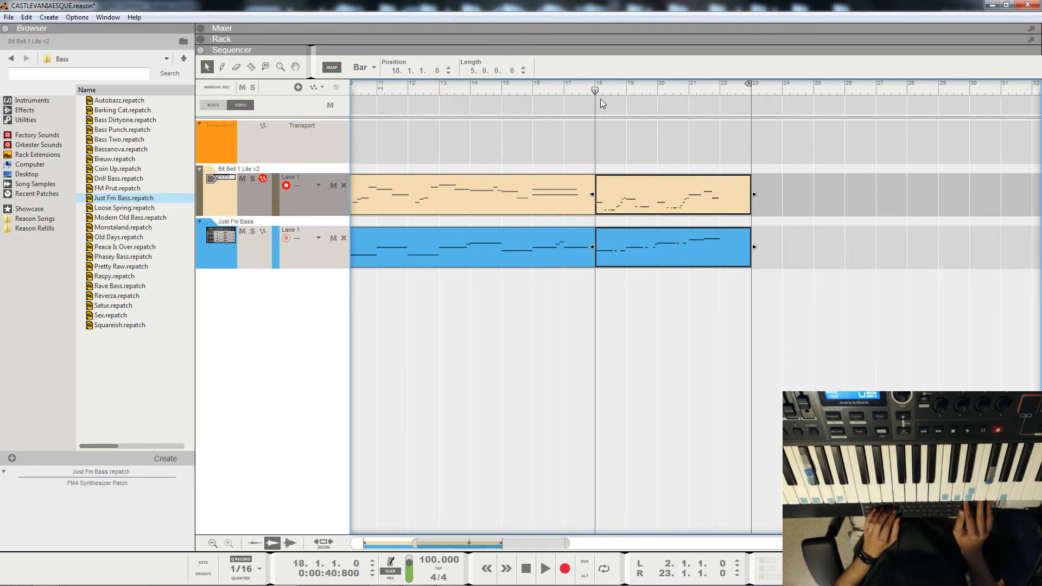
click(565, 89)
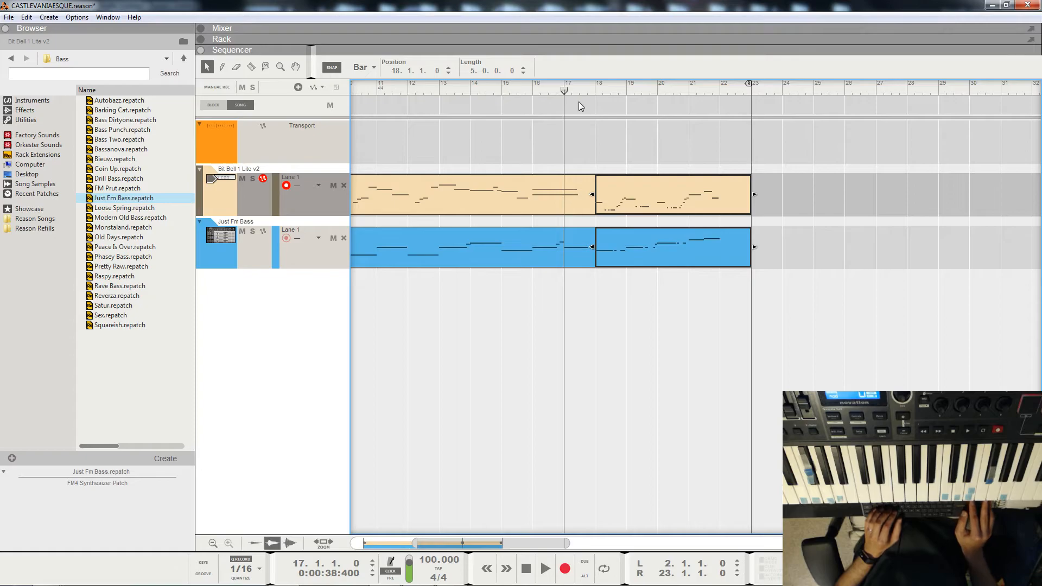
key(space)
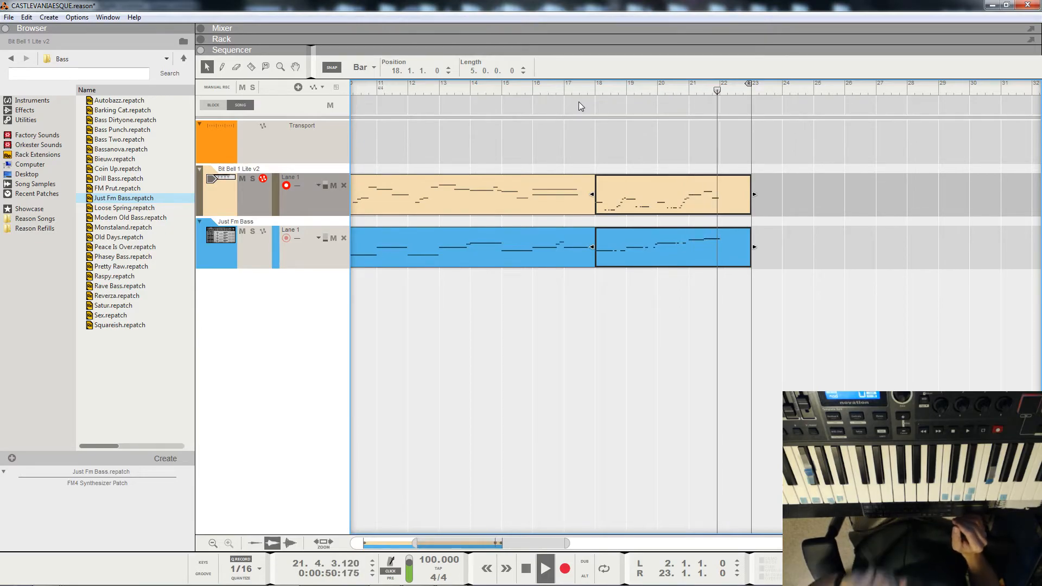
key(space)
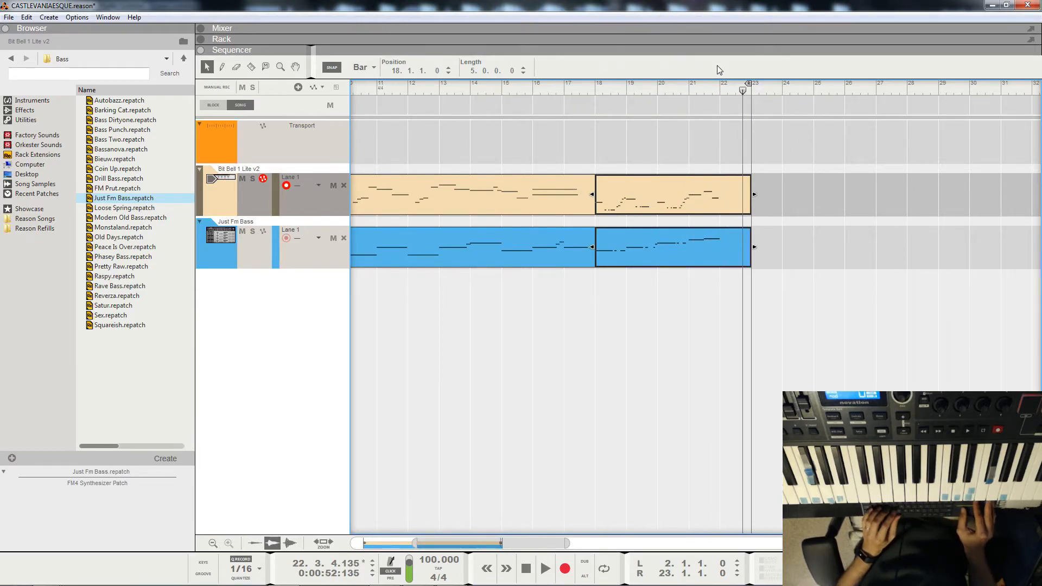
Step: Move the right locator to bar 22, split the final clips on both tracks there and delete the leftover pieces
drag(763, 82, 733, 83)
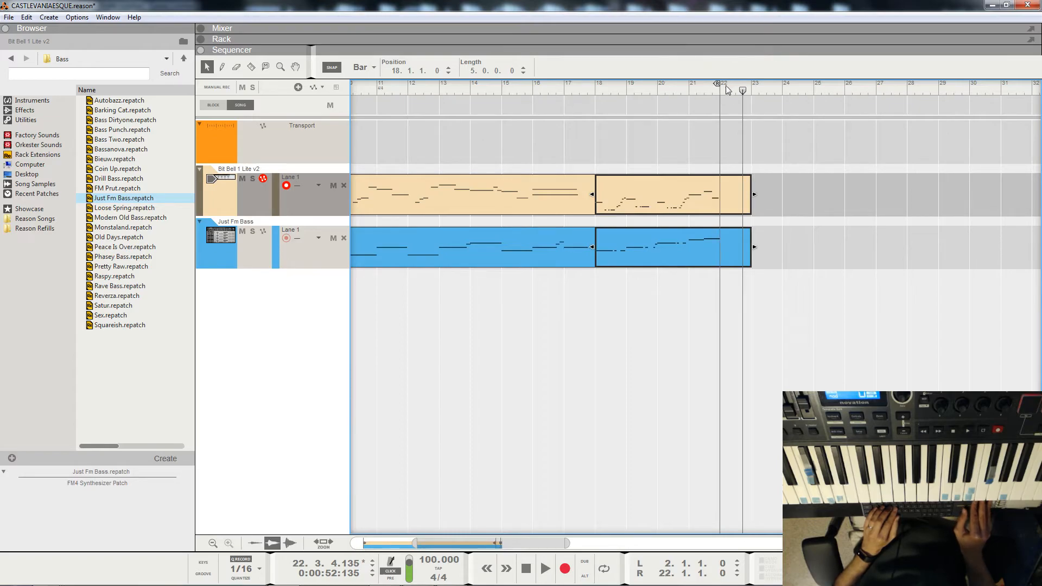
key(r)
click(724, 183)
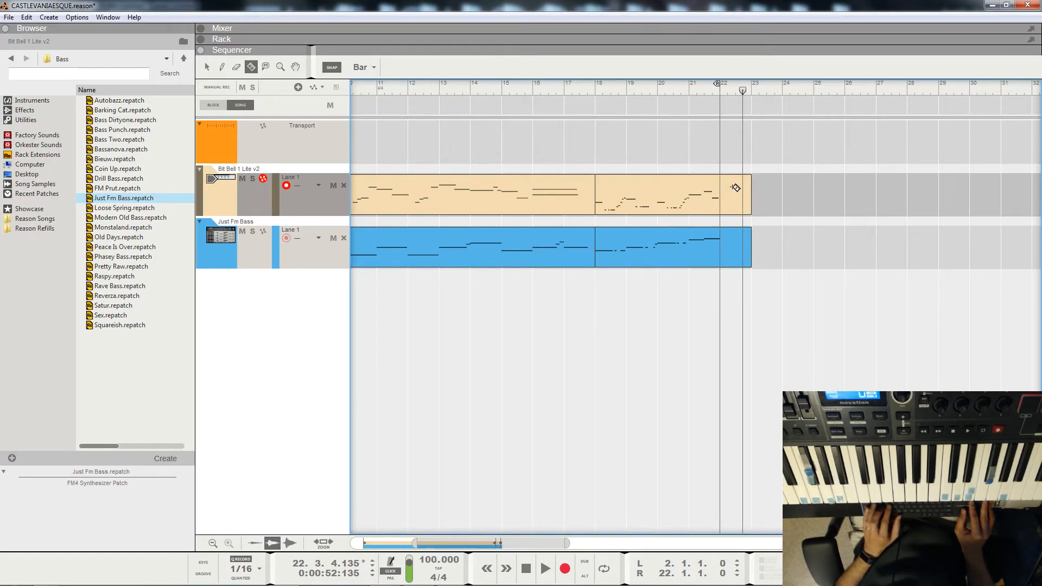
key(q)
click(735, 188)
click(736, 241)
key(Delete)
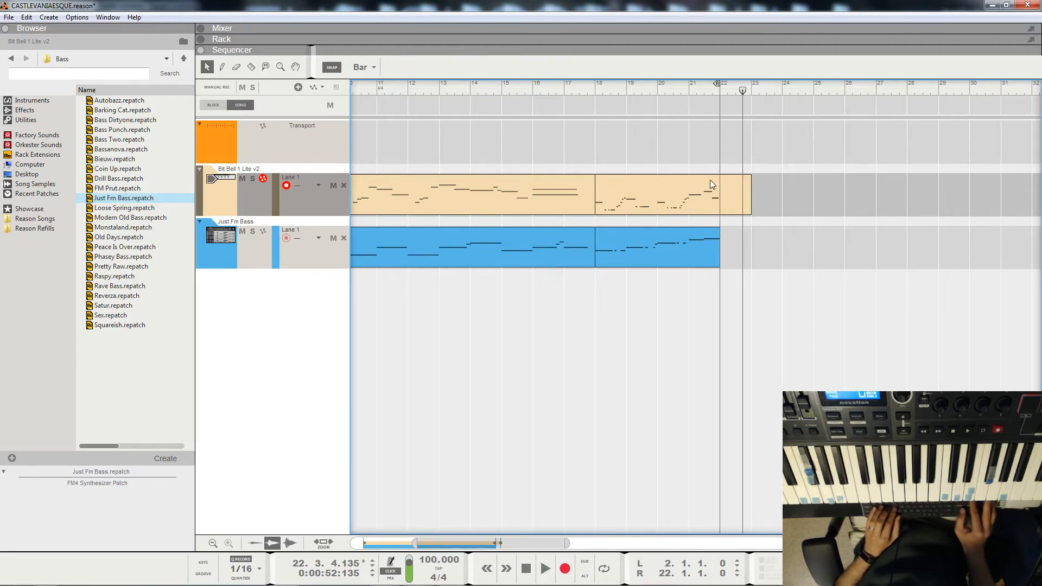
click(727, 179)
key(Delete)
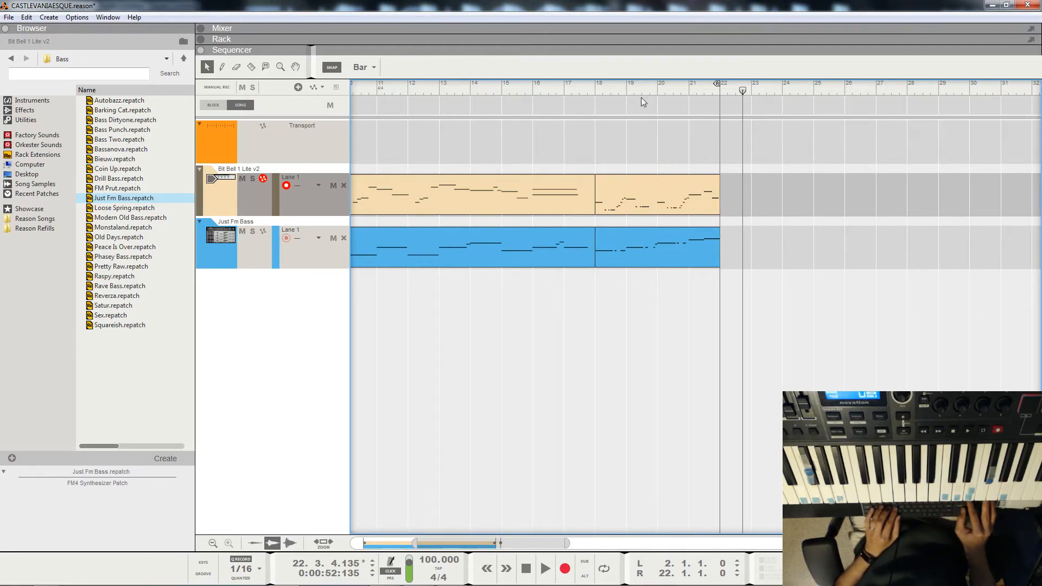
Step: Play the trimmed closing section from bar 18 until just past bar 22
click(588, 84)
key(space)
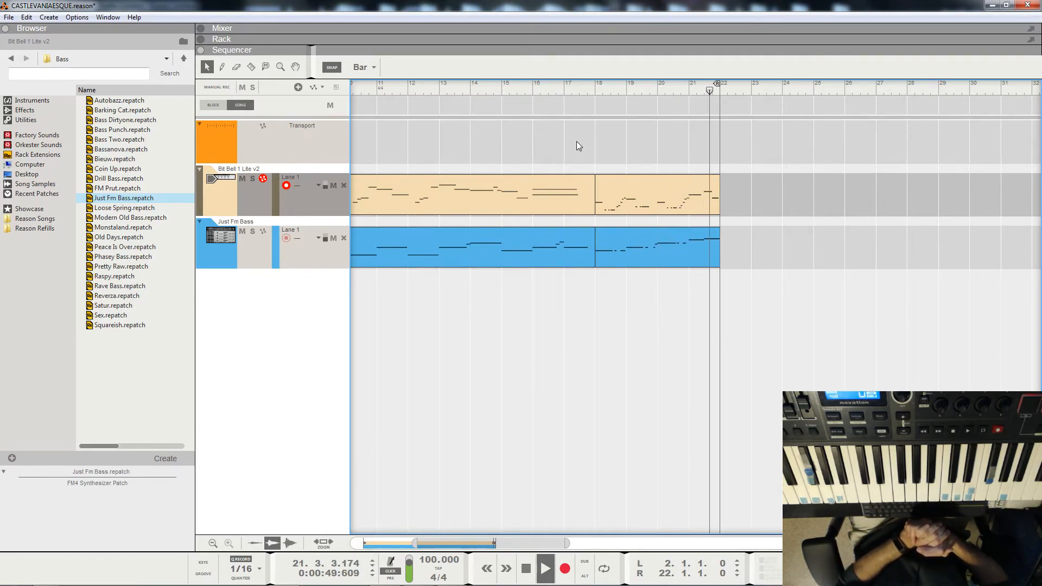
key(space)
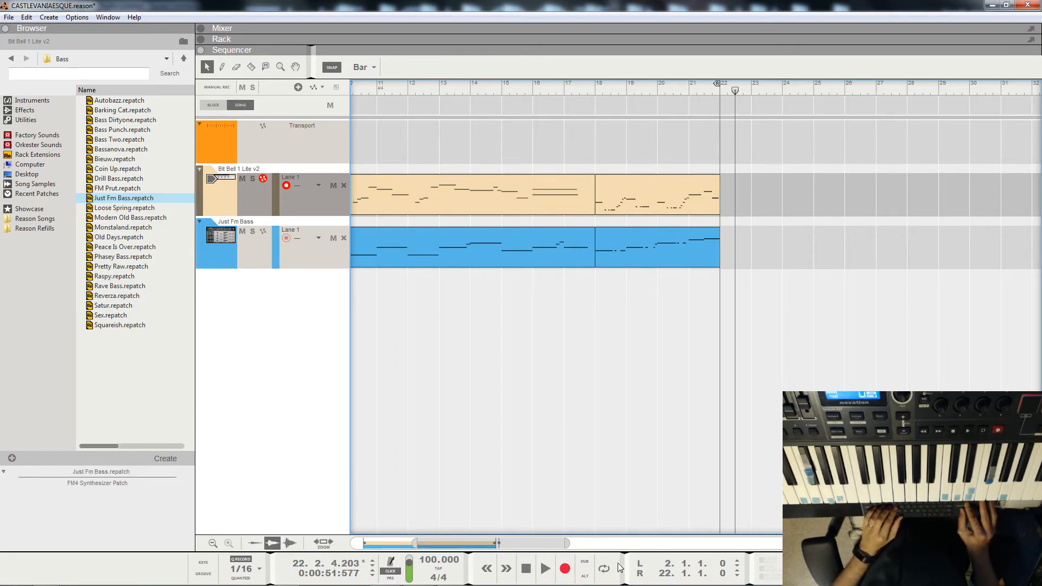
Step: Turn on looping, play from bar 18 through the jump back to bar 2, and return the playback position to bar 18
click(605, 568)
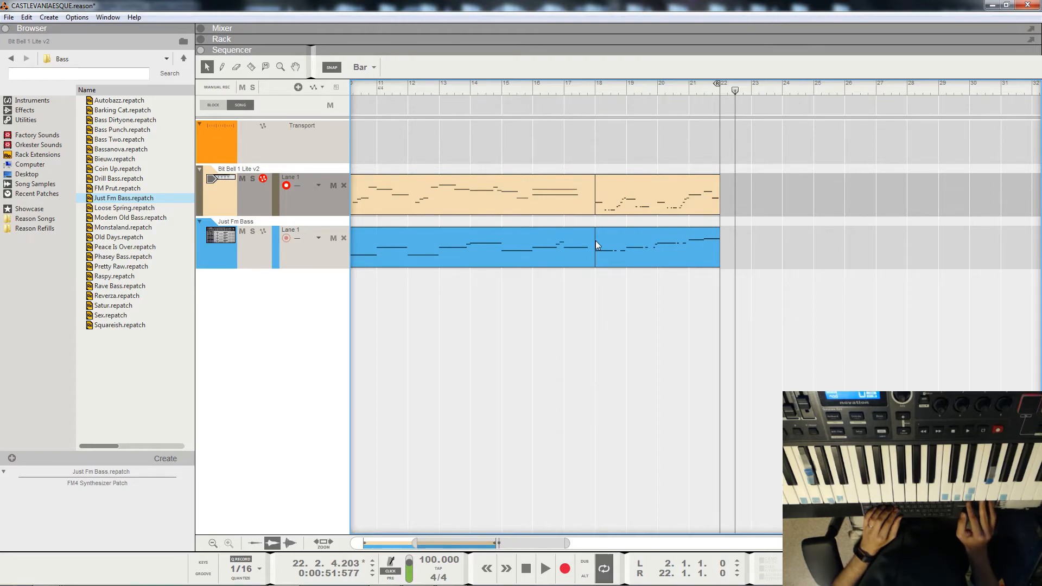
click(596, 89)
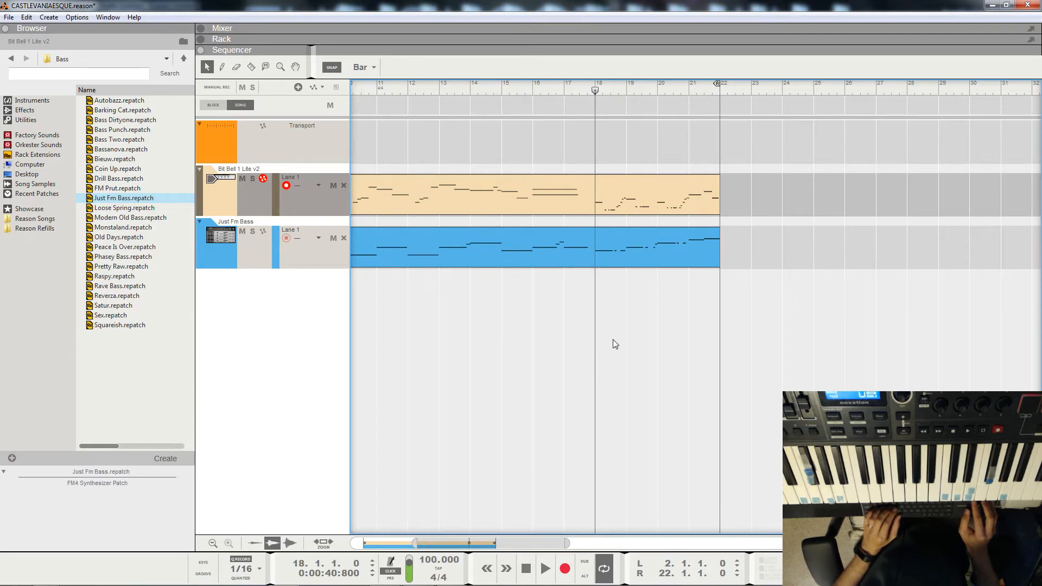
key(space)
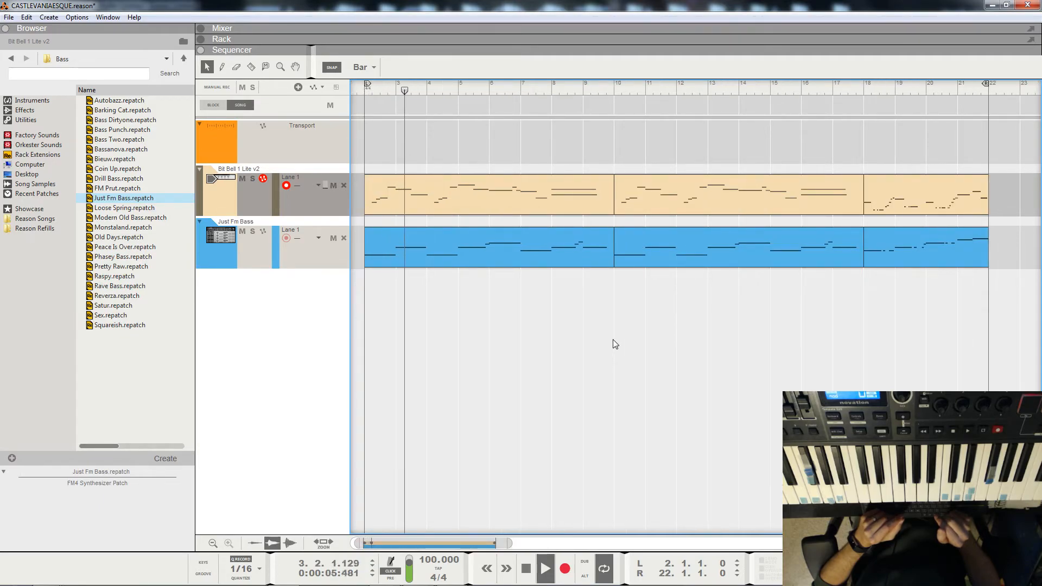
key(space)
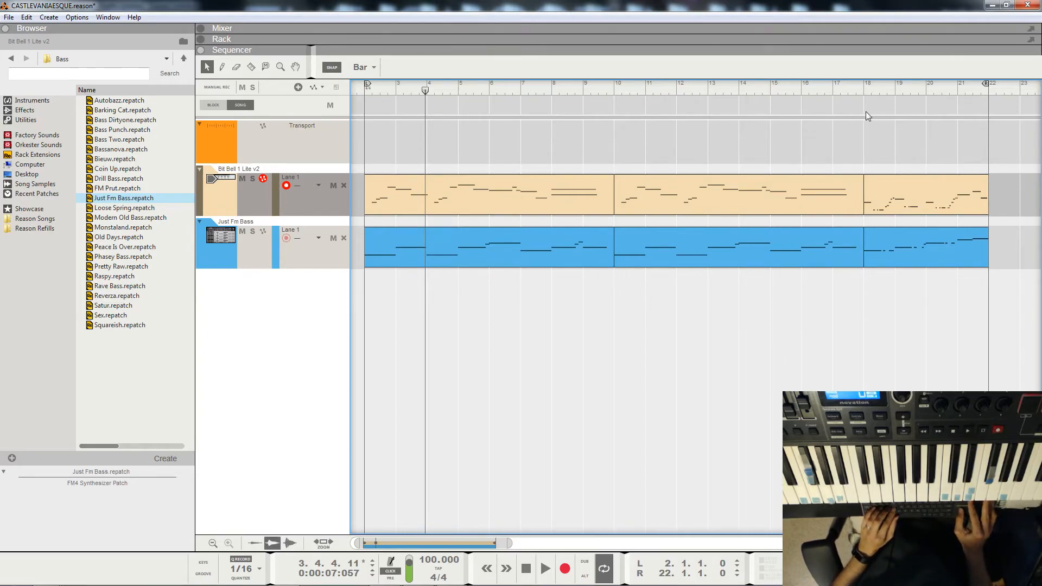
click(864, 90)
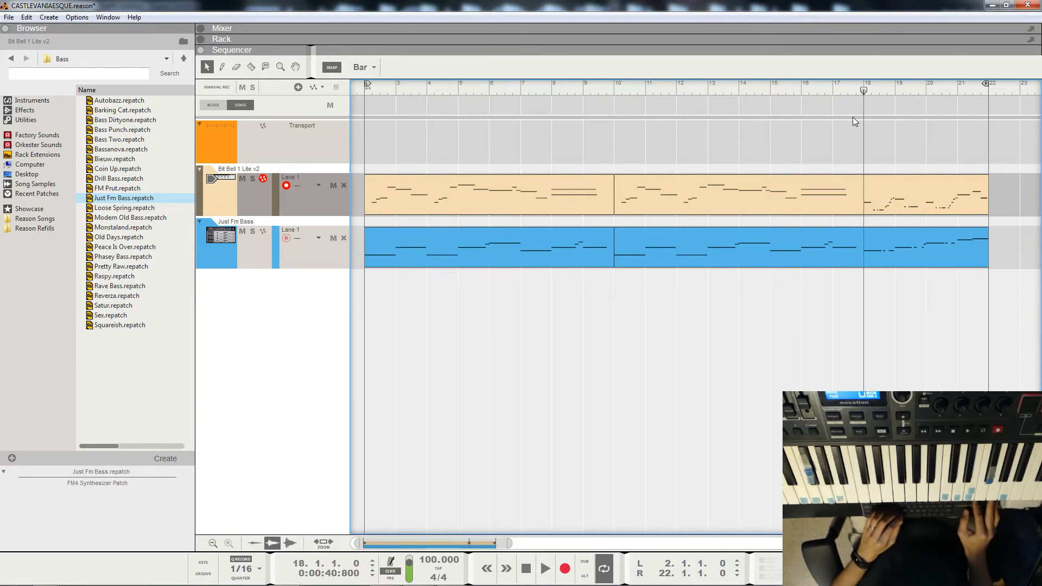
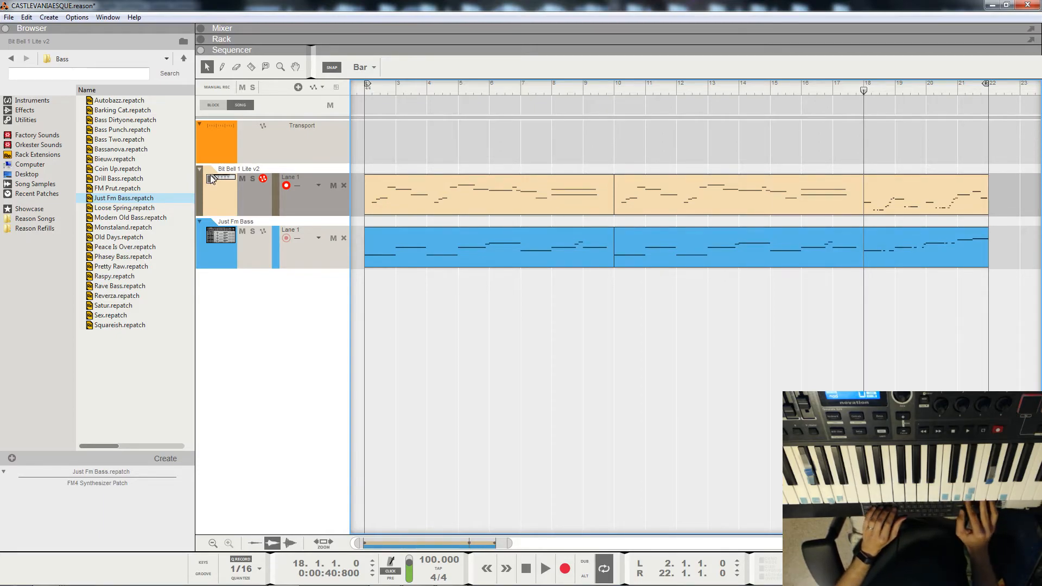
Step: Add a Kong Drum Designer device to the rack below the FM4 bass
click(184, 57)
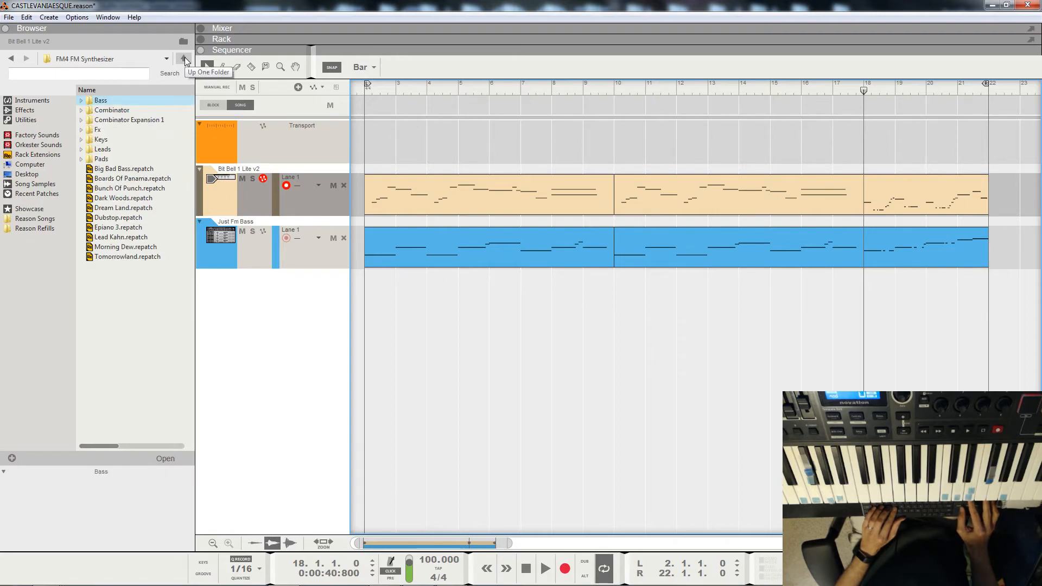
click(185, 57)
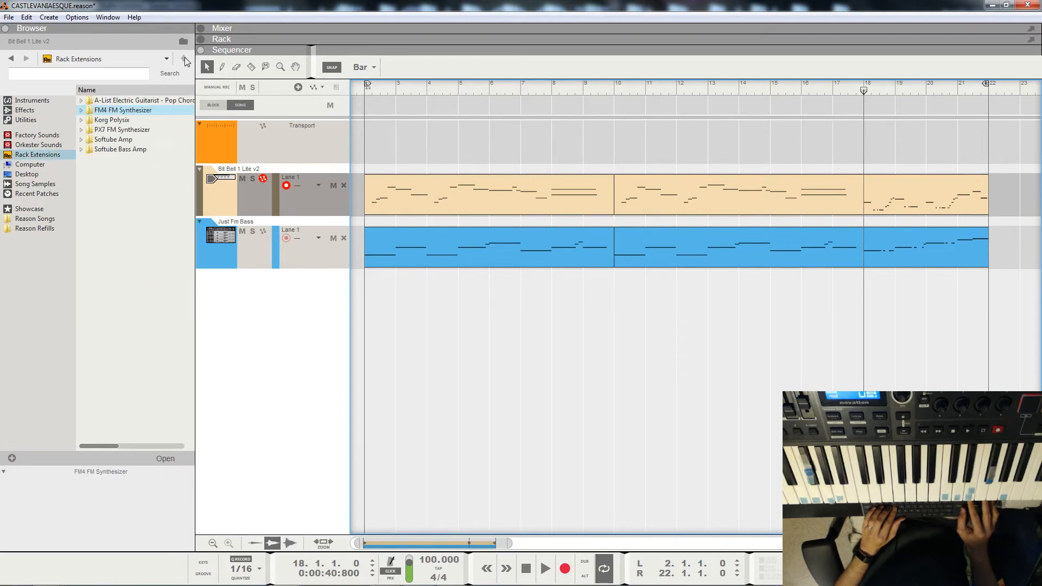
click(41, 101)
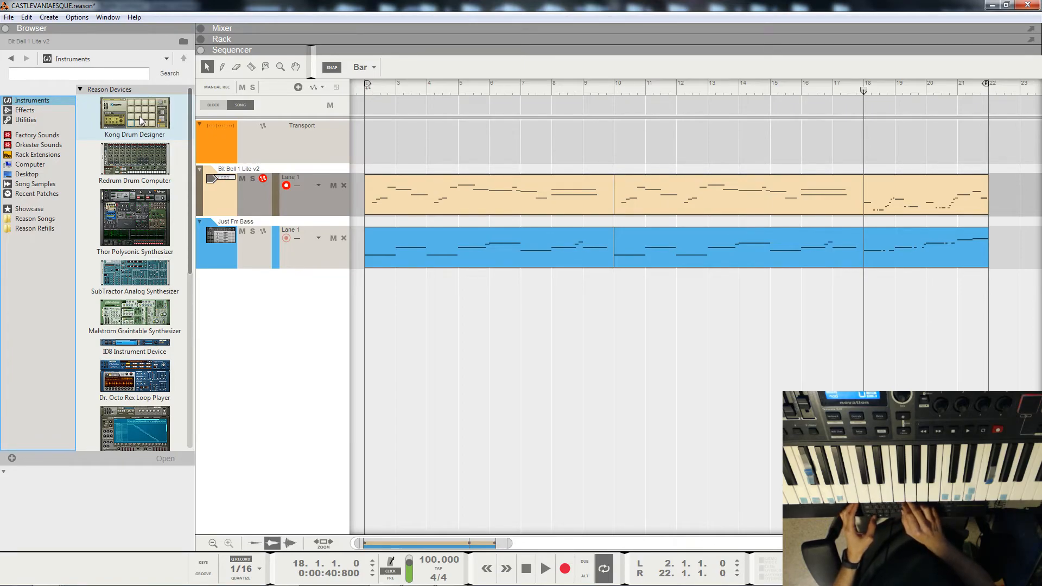
key(F6)
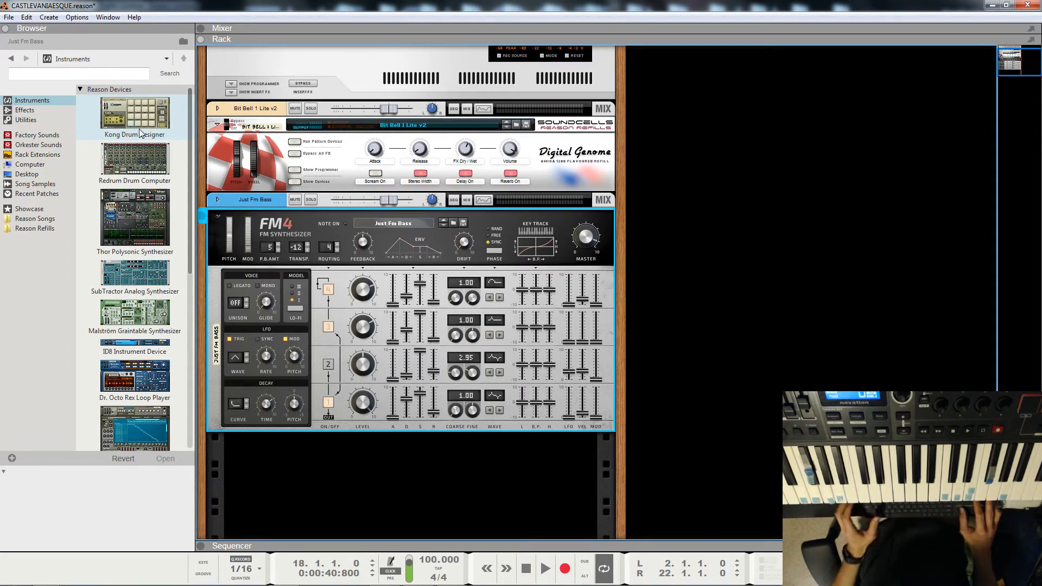
double_click(140, 133)
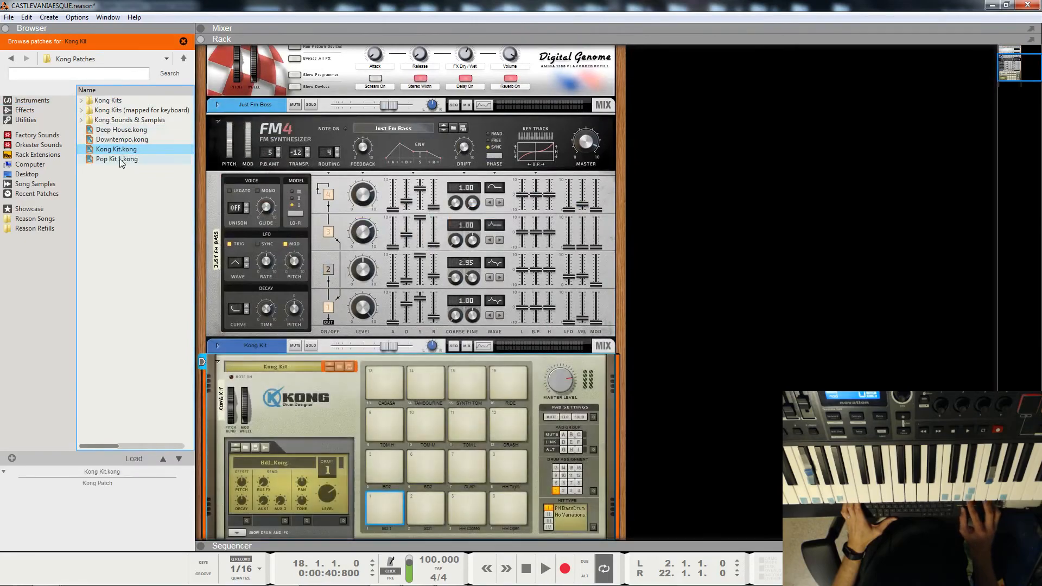
Step: Load the Oberheim DX.kong patch from the Jiggery-Pokery Kings of Kong refill's Kong Patches into the drum device
click(31, 230)
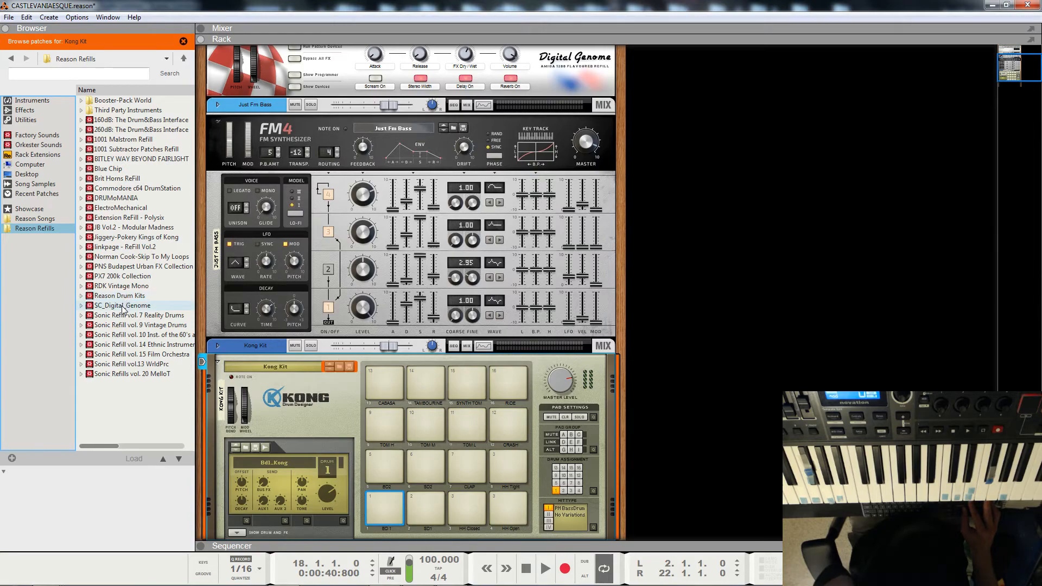
click(134, 239)
double_click(133, 239)
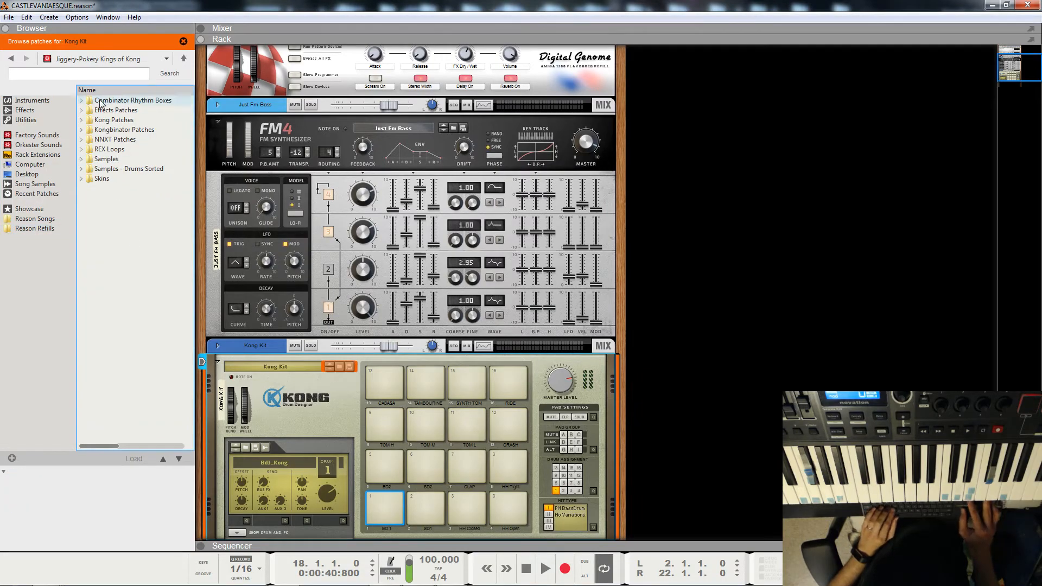
double_click(103, 121)
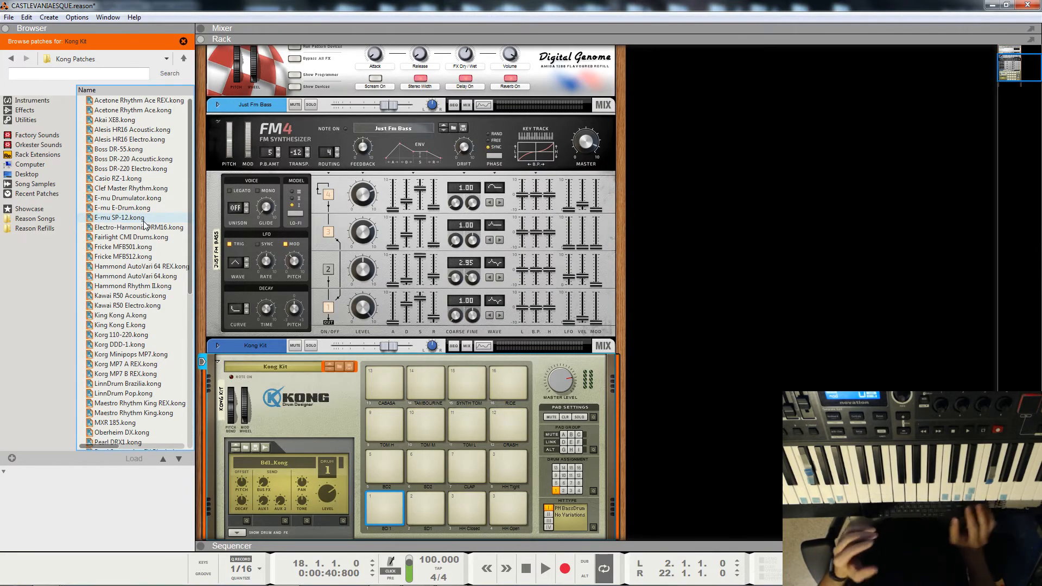
scroll(144, 222, down, 1)
scroll(145, 222, down, 8)
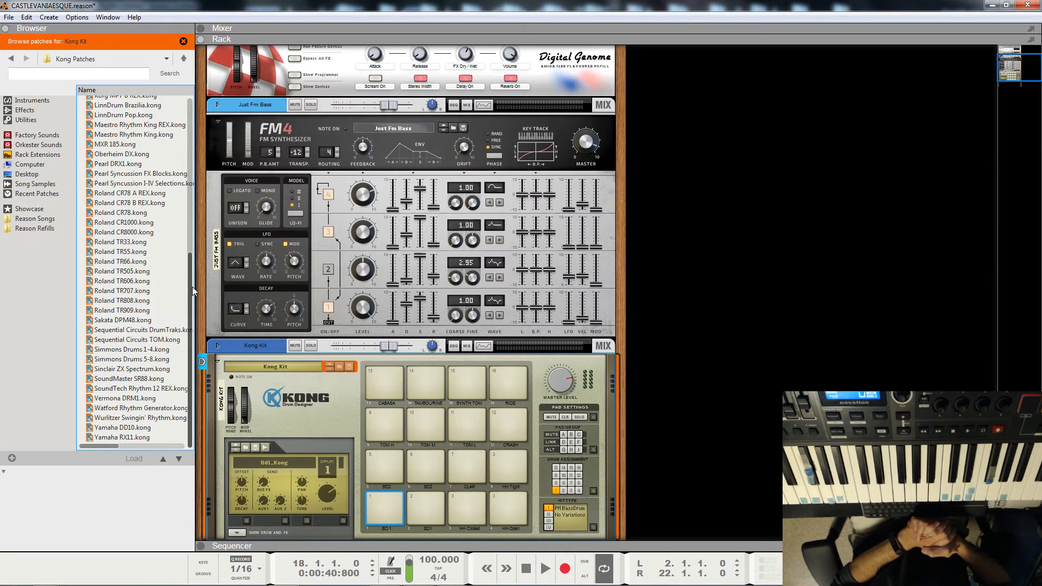
click(113, 155)
drag(113, 155, 312, 401)
scroll(319, 259, down, 3)
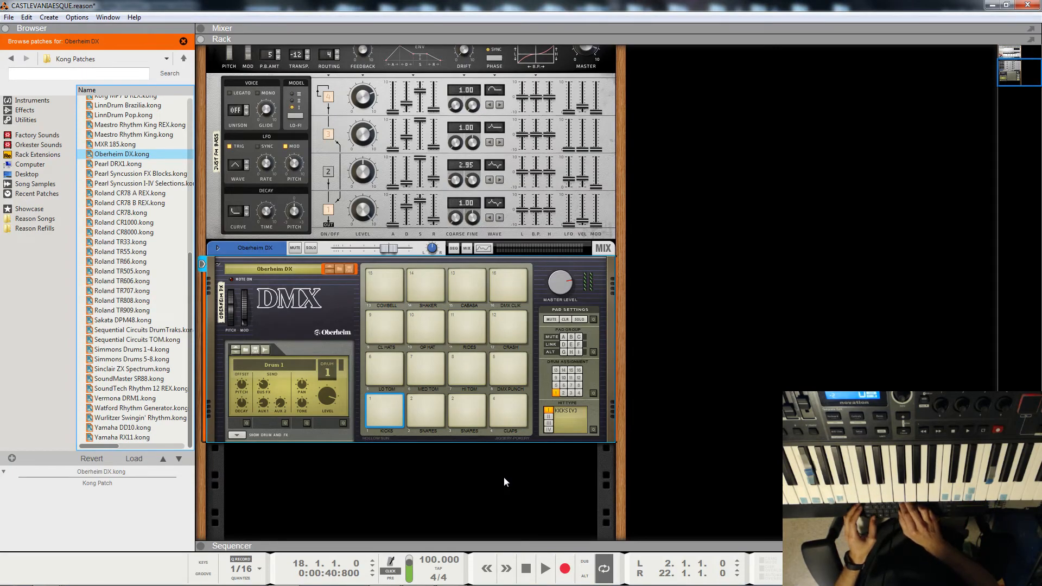
Step: Return to the sequencer and play the arrangement from bar 18 while trying out drum patterns on the Oberheim DX
key(F7)
key(space)
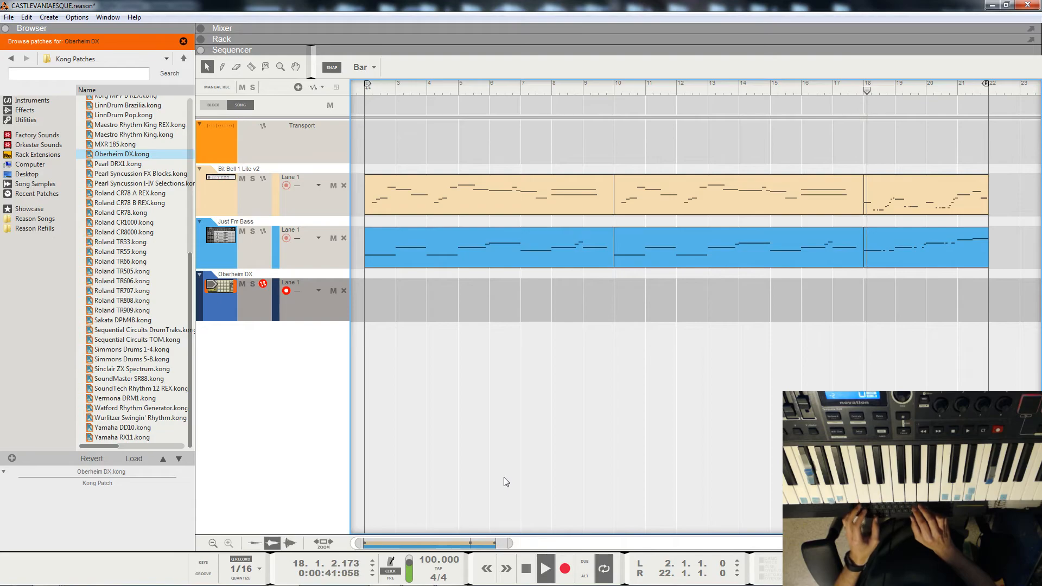
key(space)
key(space)
key(space)
key(KP_0)
key(space)
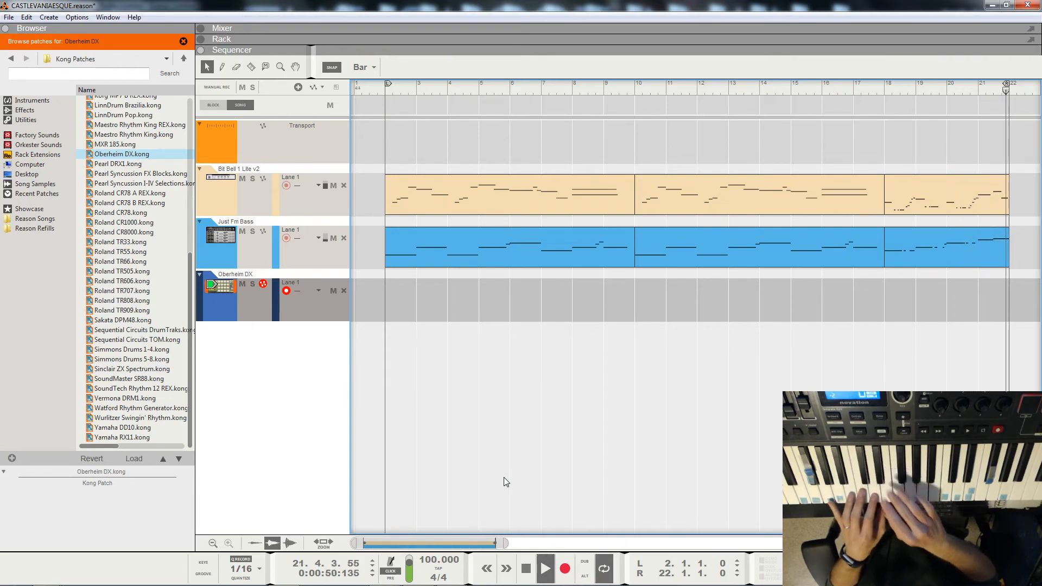
key(space)
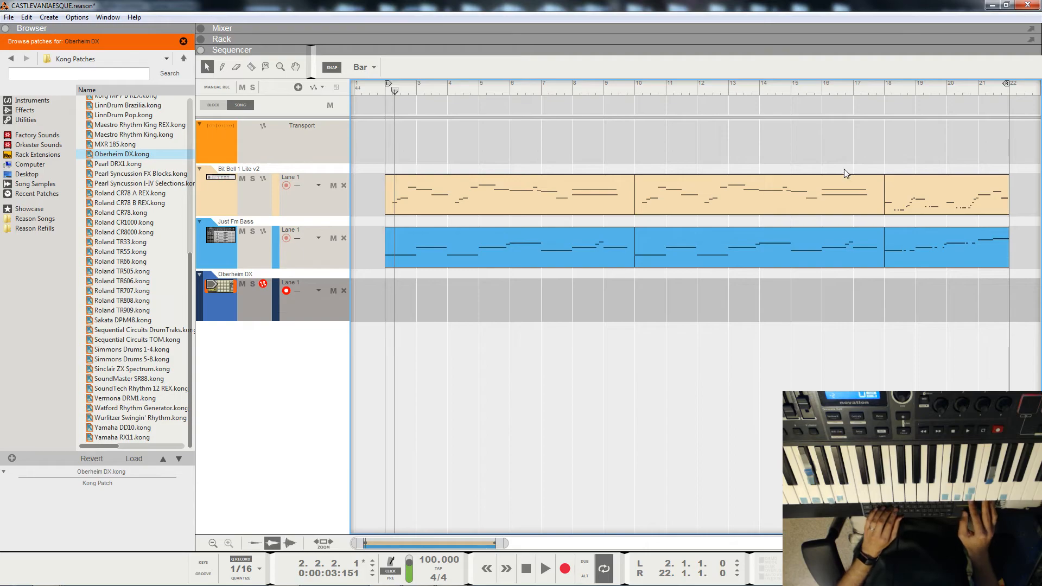
Step: Record a kick, snare and clap part on the Oberheim DX track from bar 17 to bar 22 and play it back
click(871, 87)
click(860, 92)
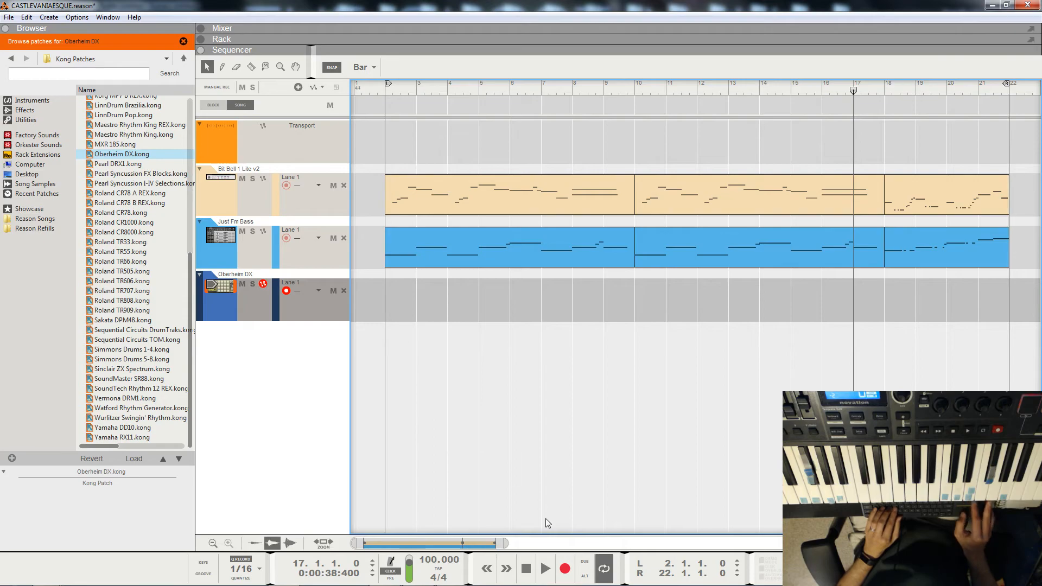
click(564, 569)
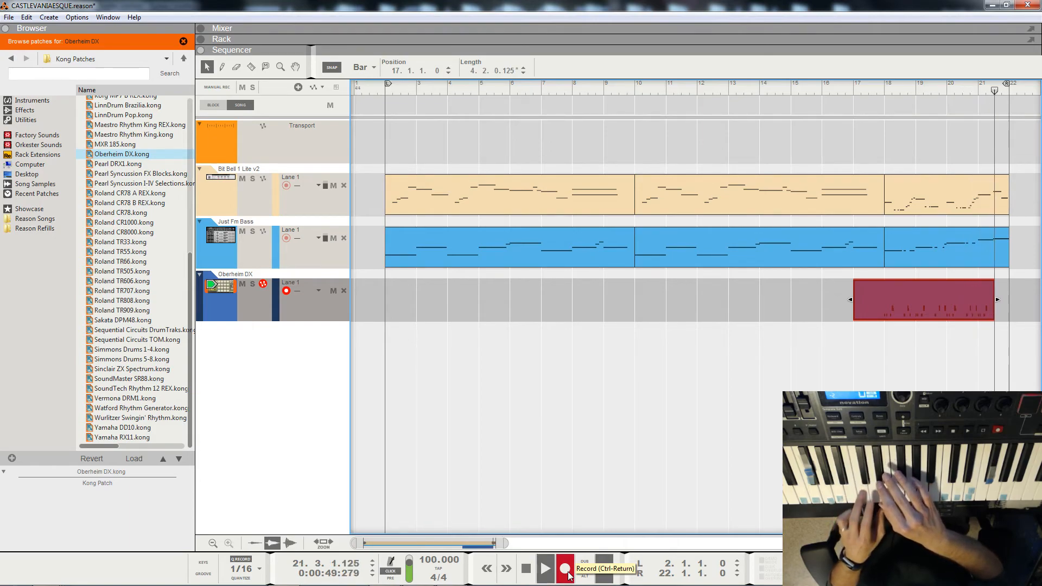
click(565, 568)
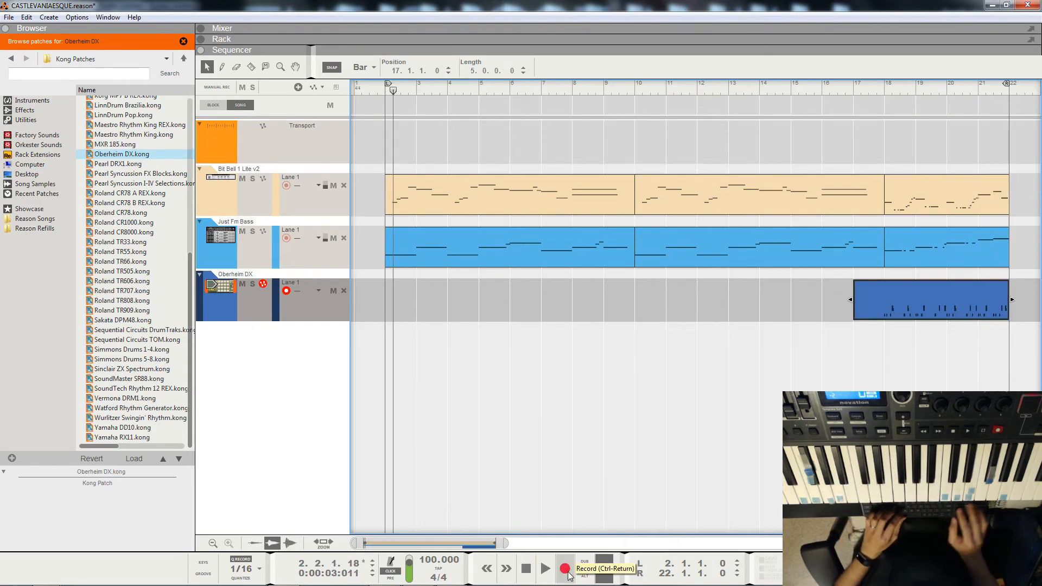
click(854, 88)
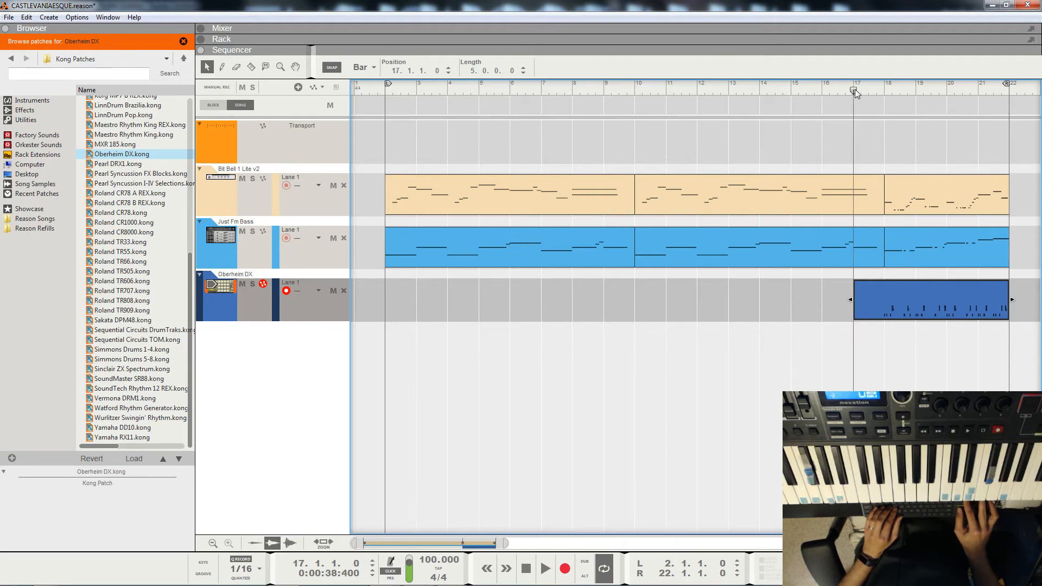
key(space)
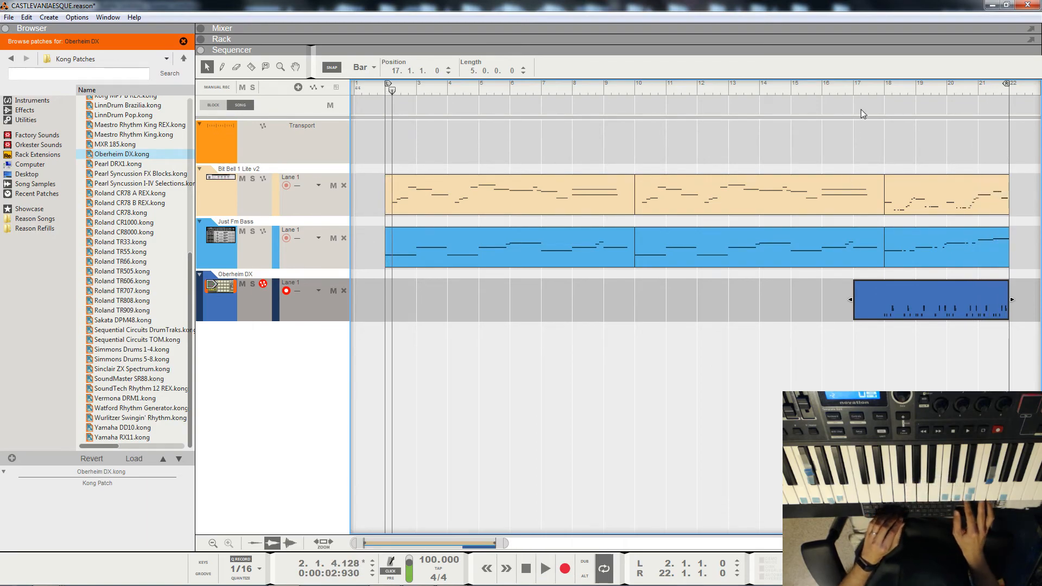
Step: Overdub closed hi-hats and a final ride hit onto the drum clip, recording from bar 17
click(855, 90)
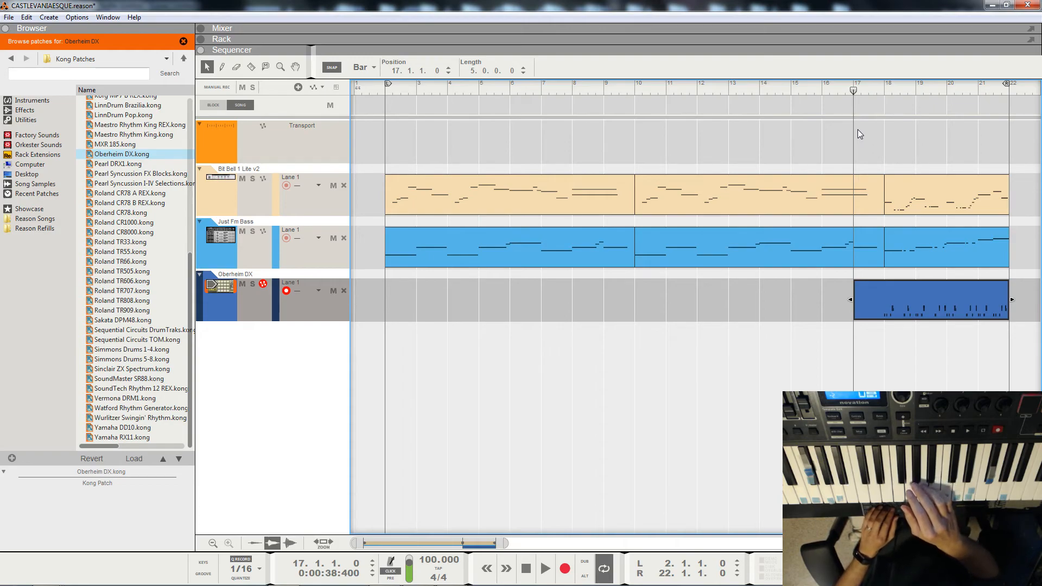
click(565, 567)
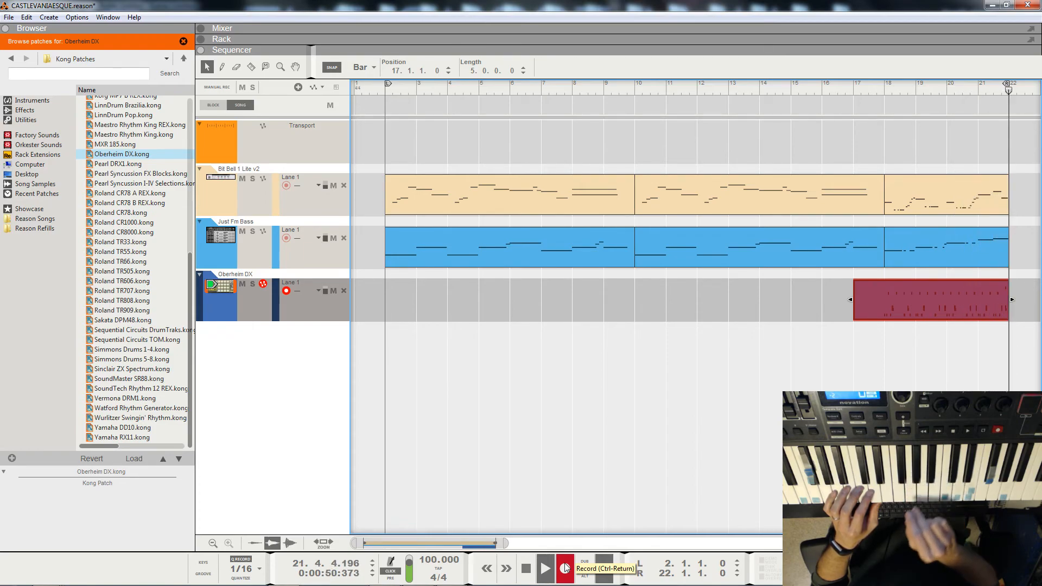
key(space)
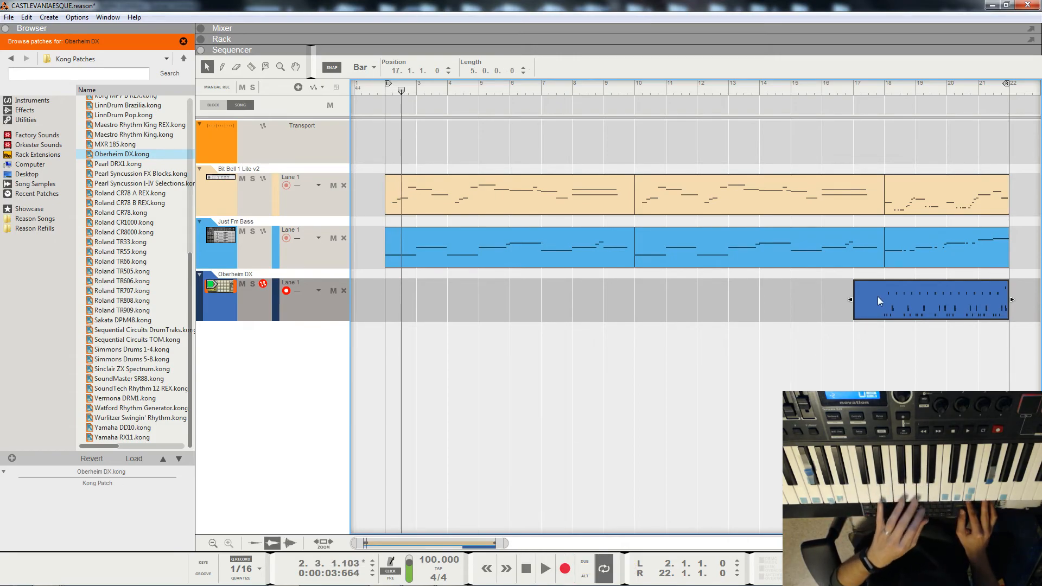
Step: Move the drum clip's last ride hit at 21.4.3 to the open hi-hat, play the ending and close the clip
double_click(965, 296)
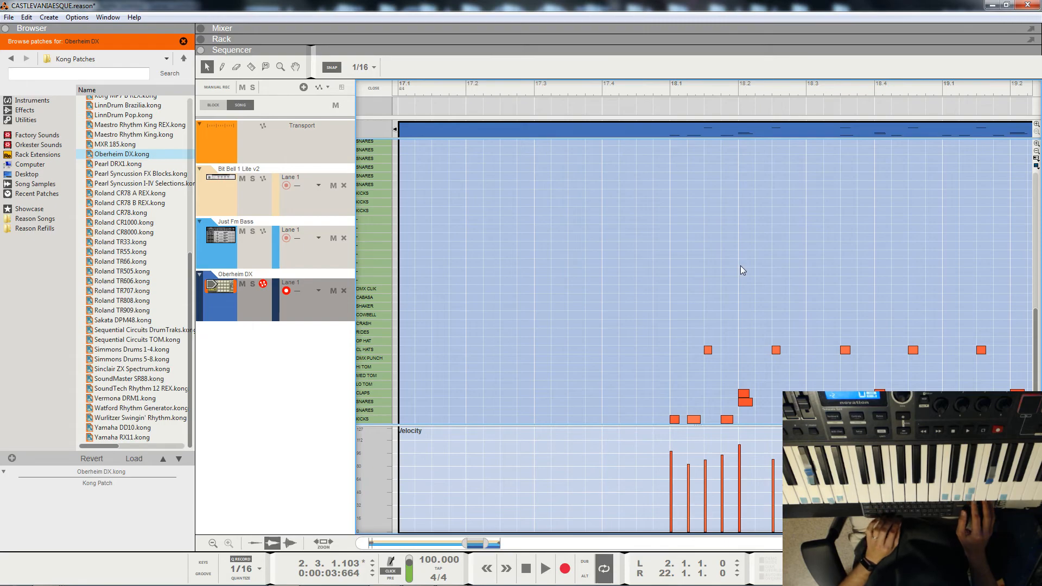
scroll(741, 269, right, 10)
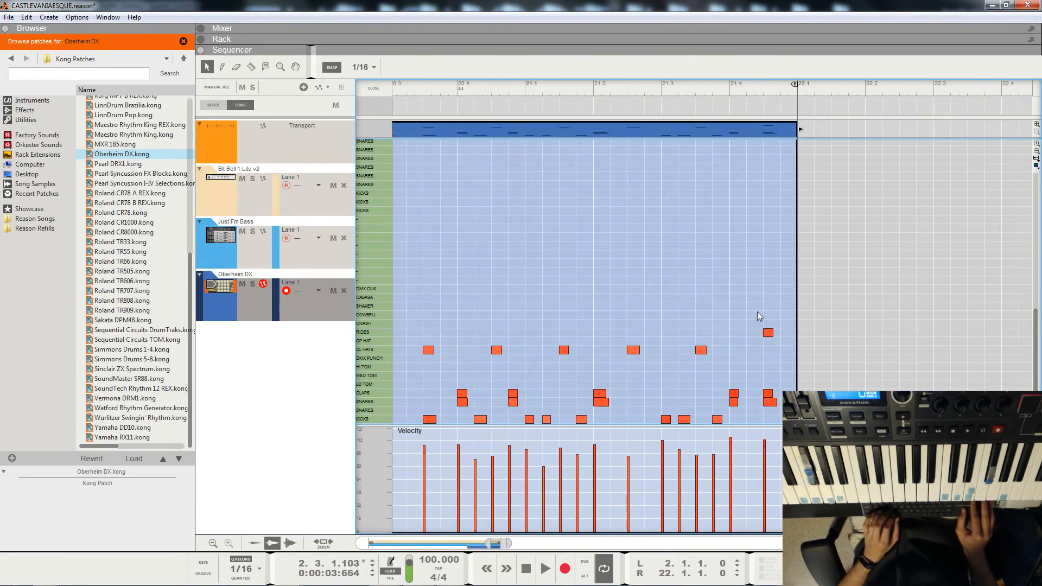
drag(769, 332, 770, 341)
click(603, 92)
key(space)
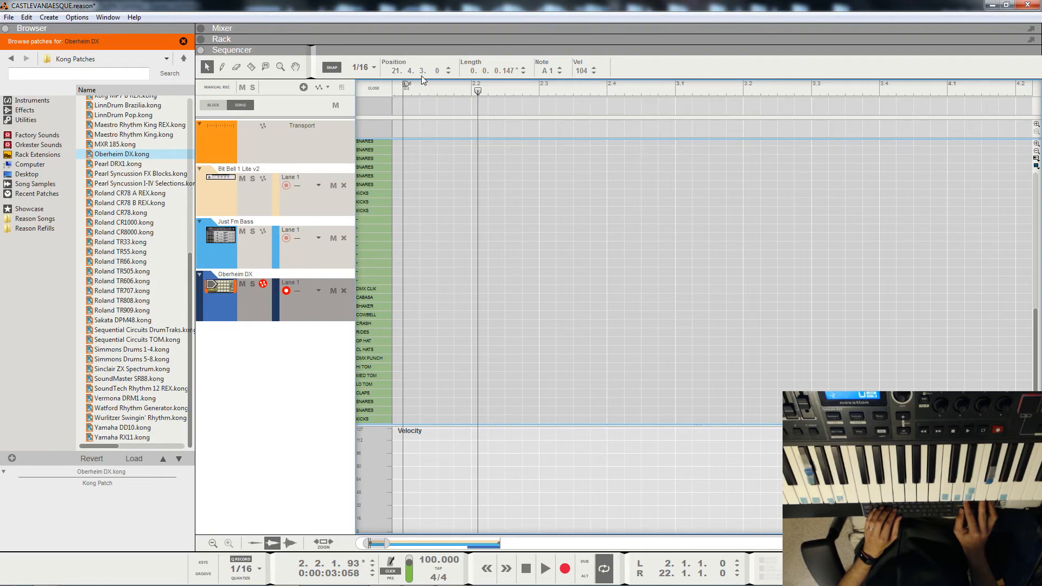
click(374, 88)
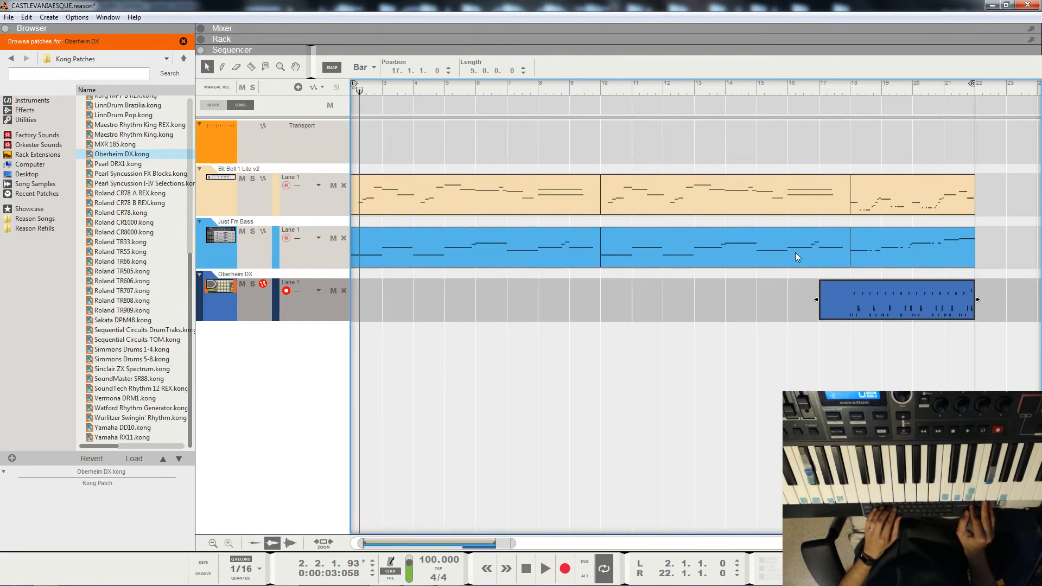
Step: Split the drum clip at bar 18 and delete the empty piece before it
key(r)
click(849, 295)
key(q)
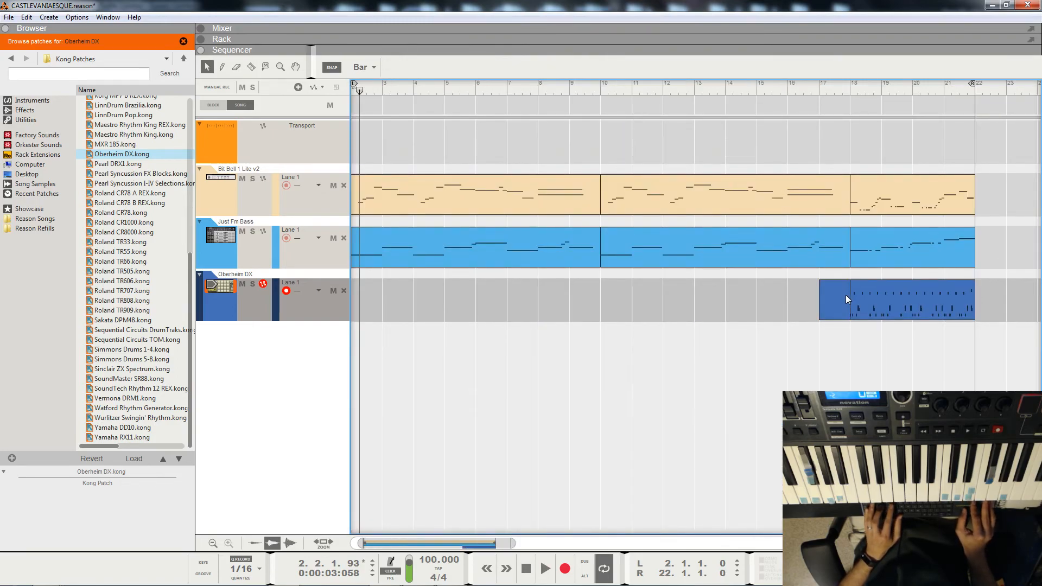
key(Delete)
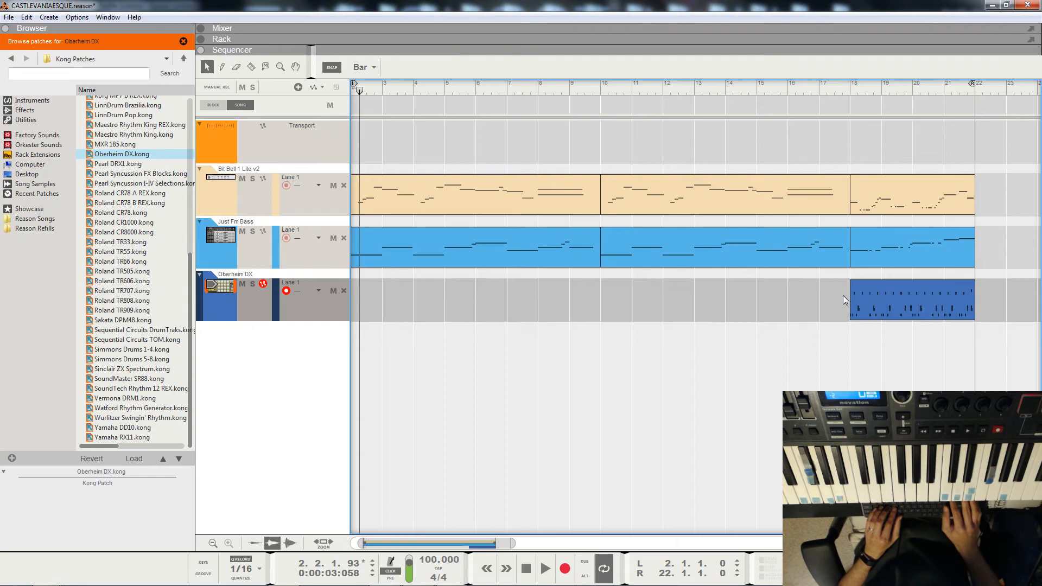
Step: Play from about bar 16 into the drum section and view the Oberheim DX device in the rack
click(787, 88)
key(space)
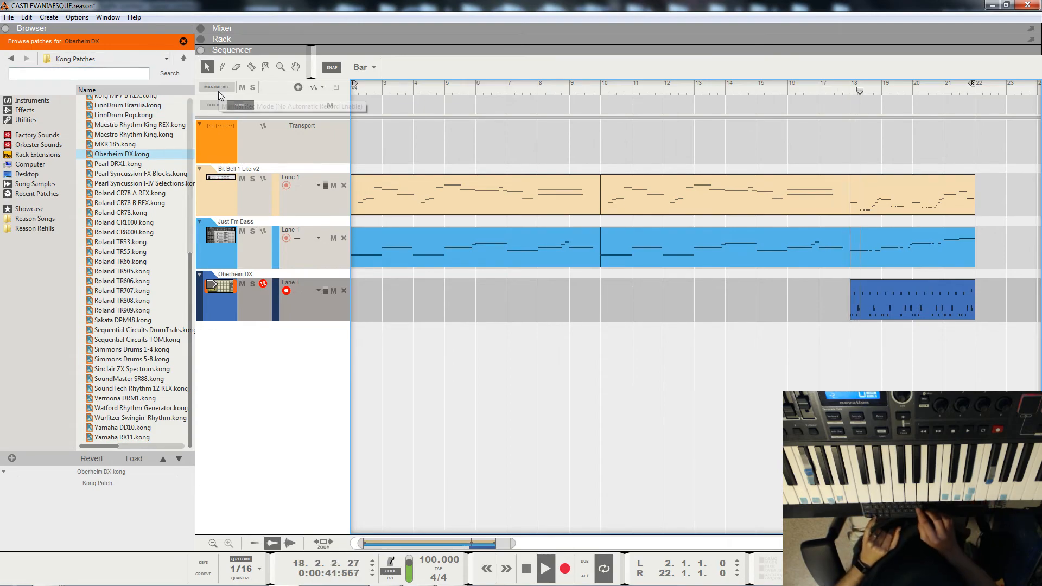
key(F6)
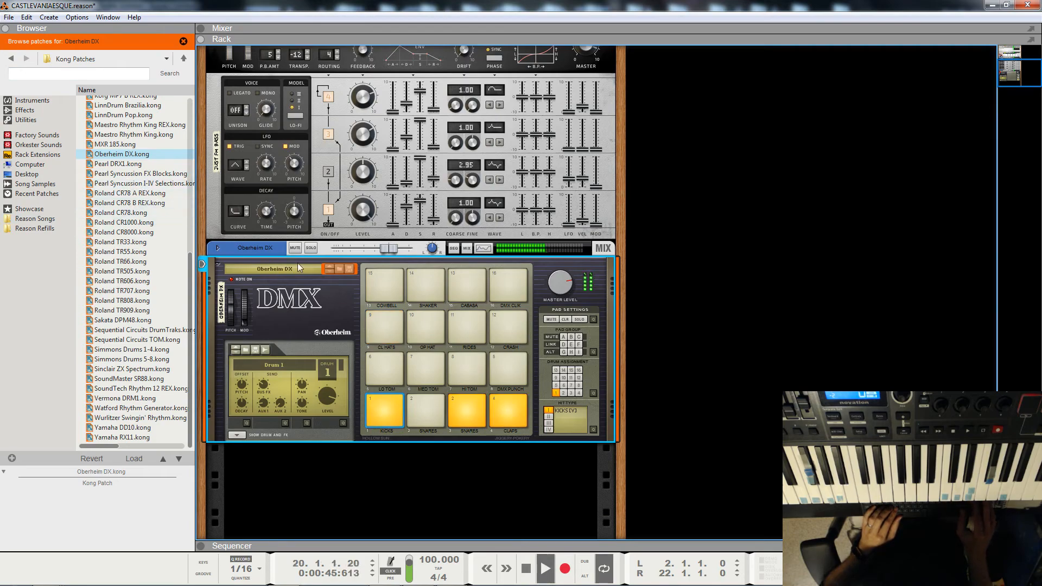
key(space)
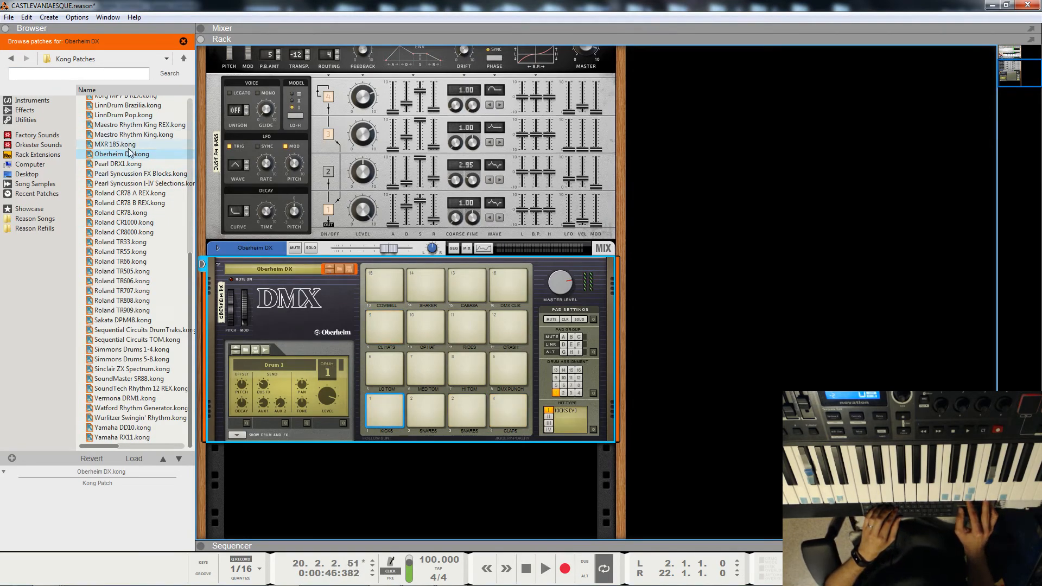
Step: Audition the Oberheim DX kick, snare and clap pads
click(396, 409)
click(392, 419)
click(440, 419)
click(474, 421)
click(521, 421)
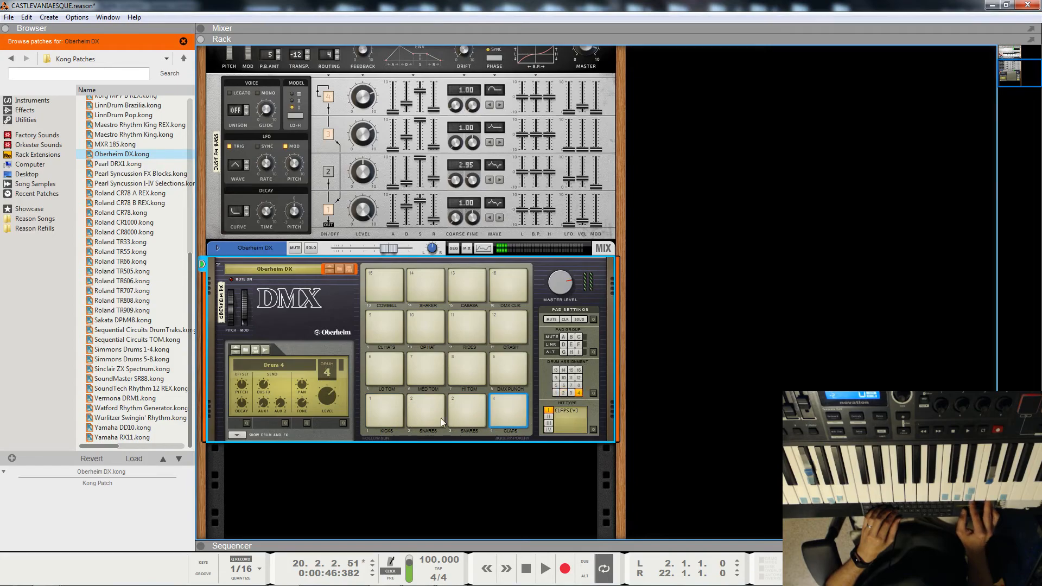
click(367, 418)
click(423, 411)
click(374, 415)
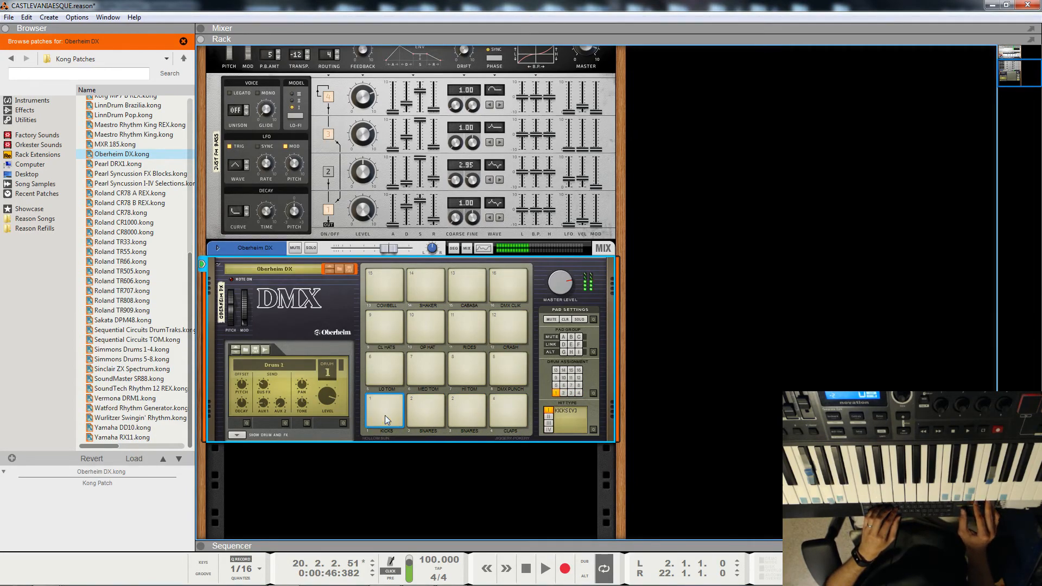
Step: Replace the Kong kit with the Roland TR505.kong patch and play the closing section with it
drag(140, 271, 339, 305)
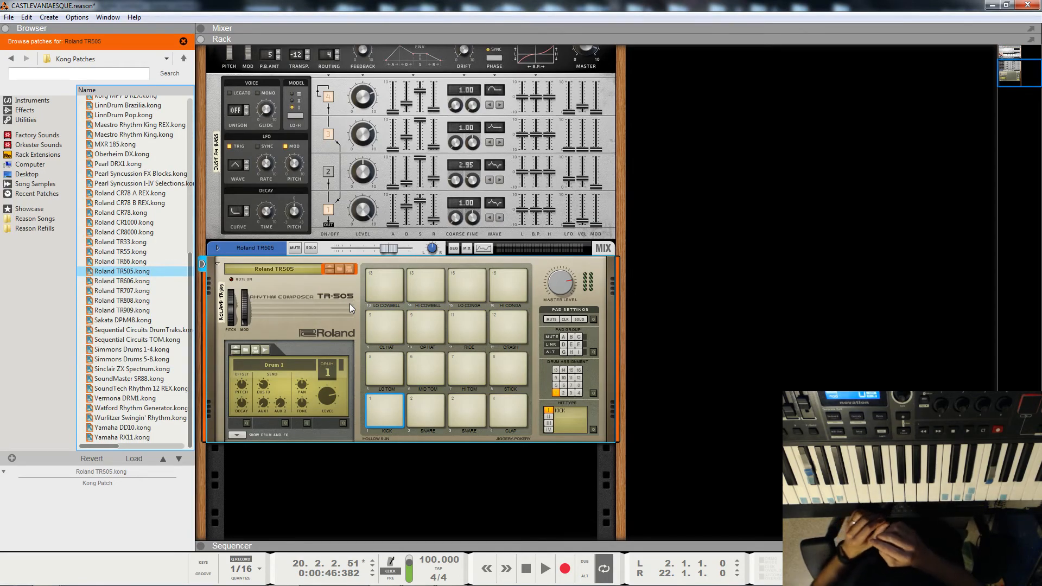
key(space)
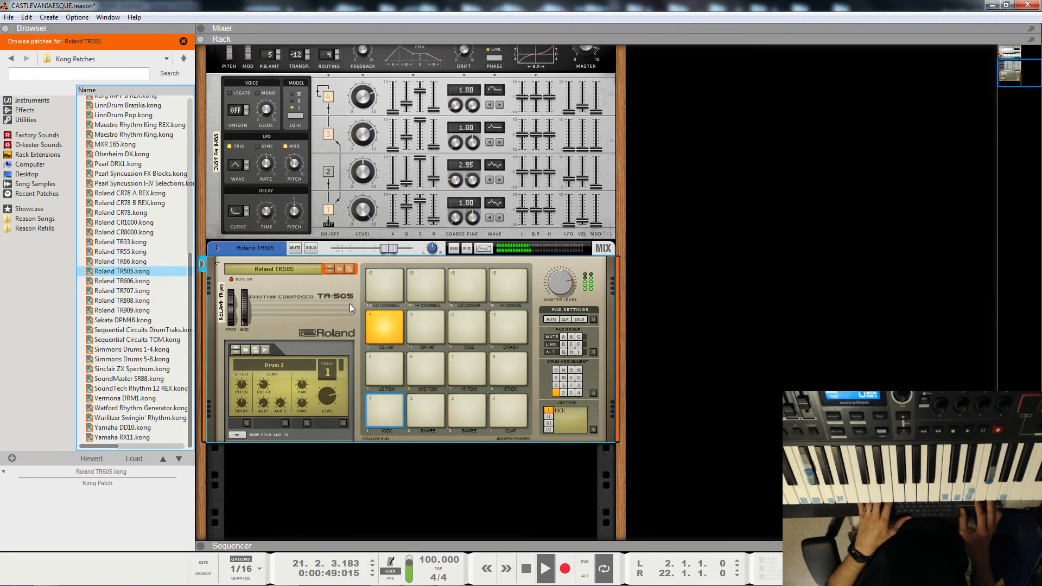
key(space)
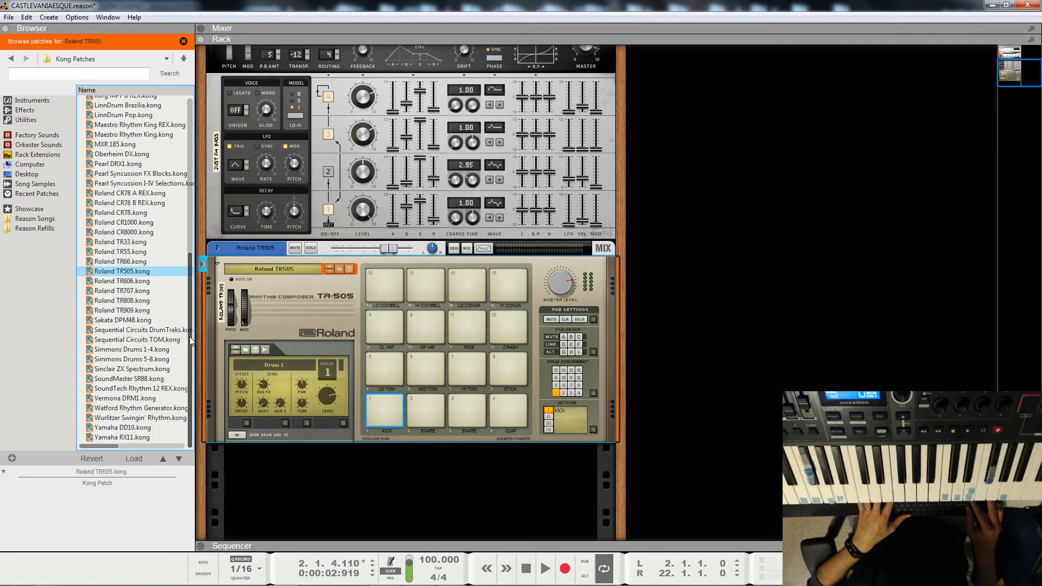
Step: Compare the Simmons Drums 1-4.kong and Simmons Drums 5-8.kong patches on the Kong and keep Simmons Drums 1-4.kong loaded
click(126, 350)
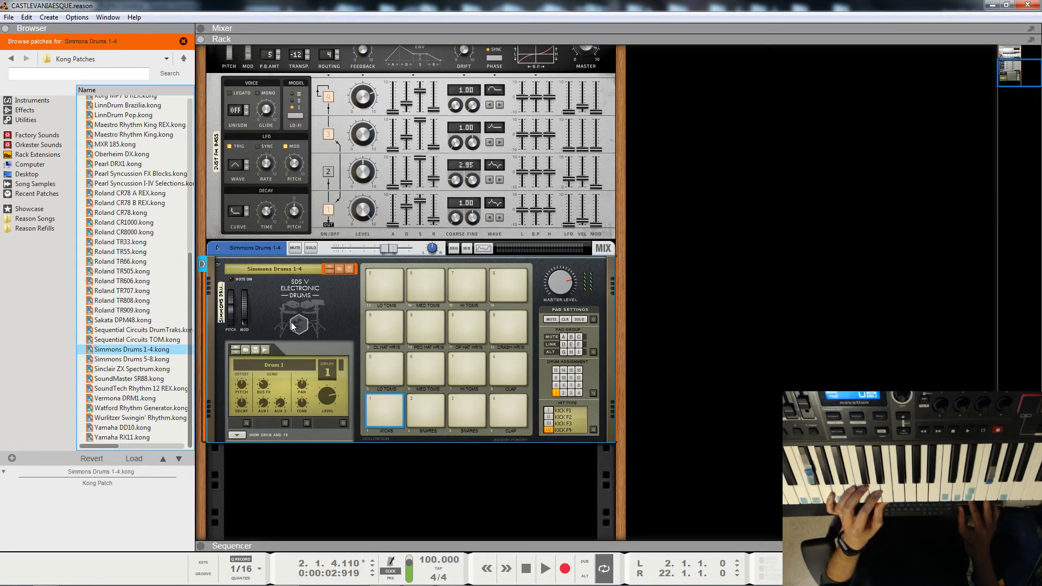
click(130, 359)
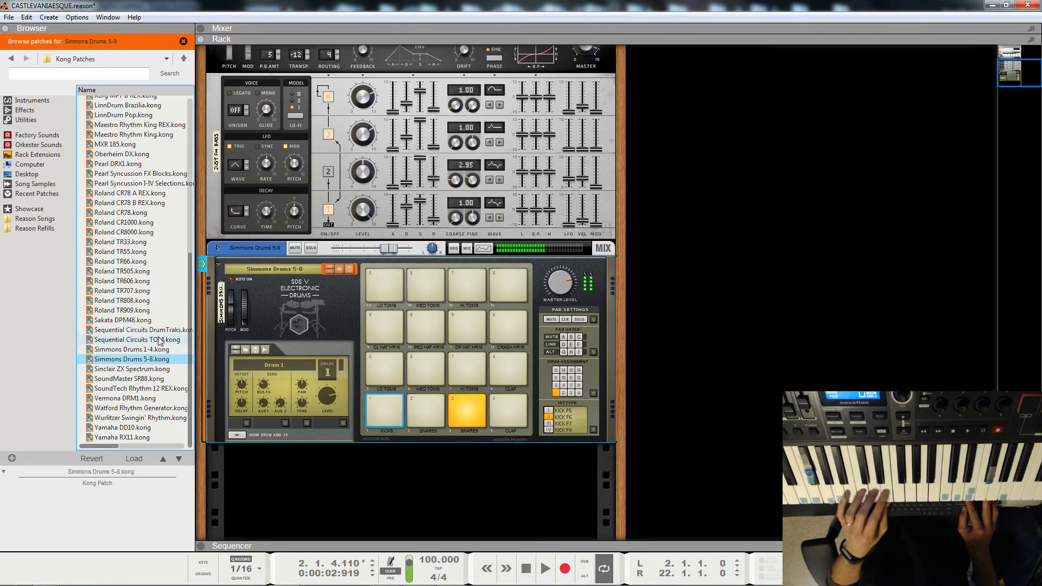
drag(157, 349, 308, 354)
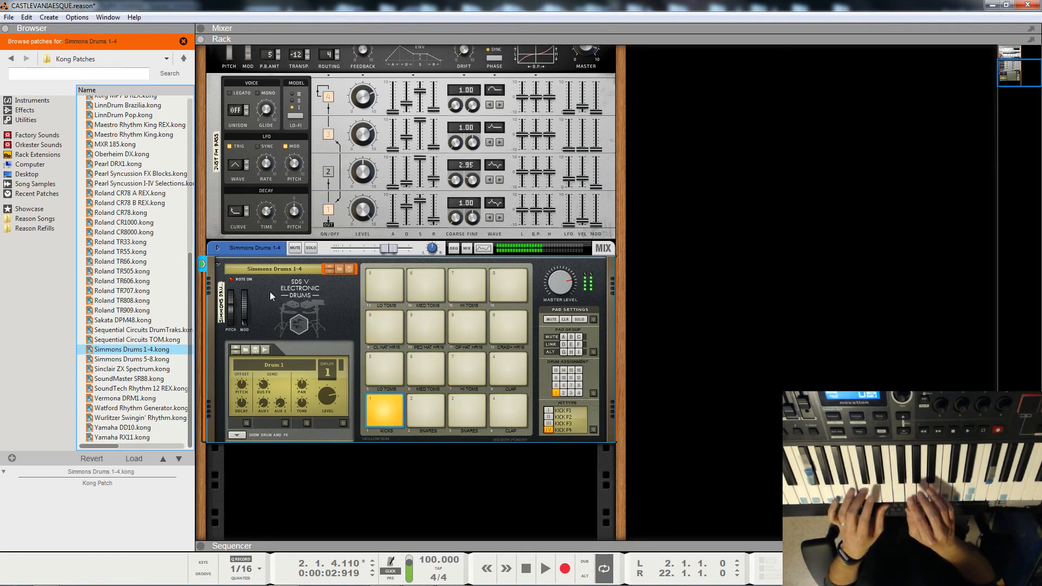
Step: Play the loop and its closing section from bar 18 with the Simmons kit, and save the song
key(space)
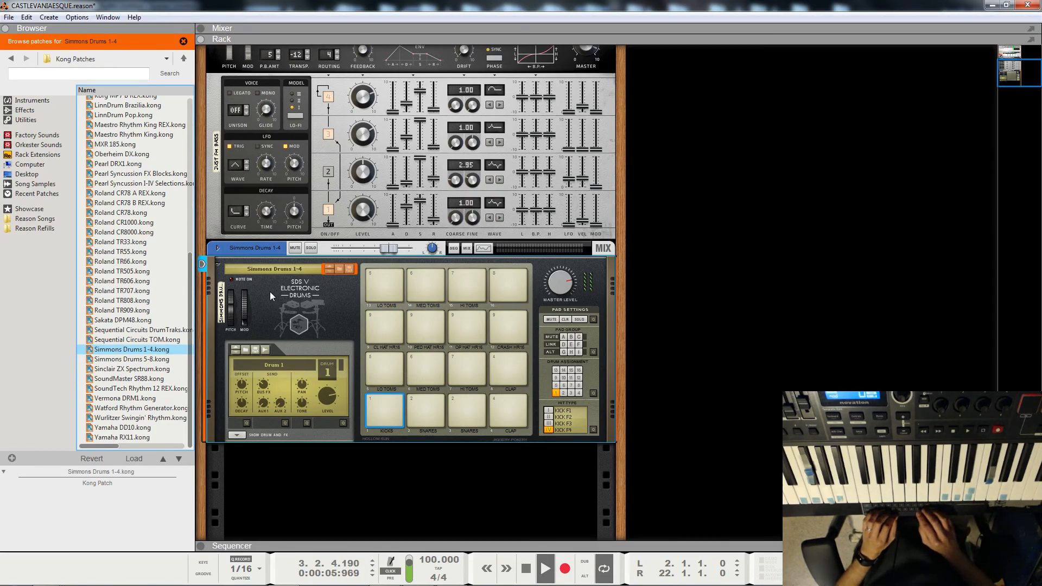
key(F7)
key(space)
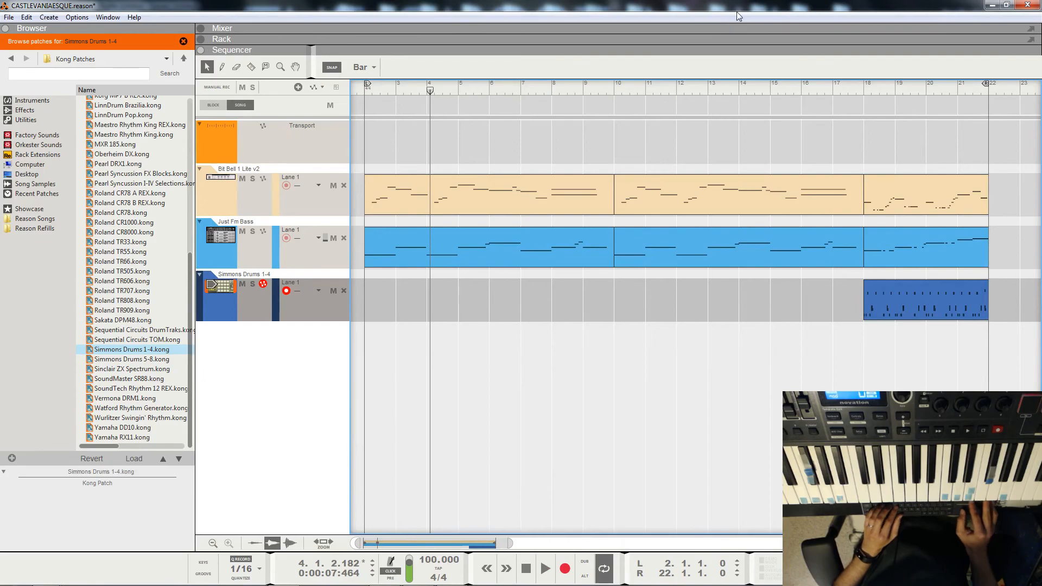
click(862, 84)
key(space)
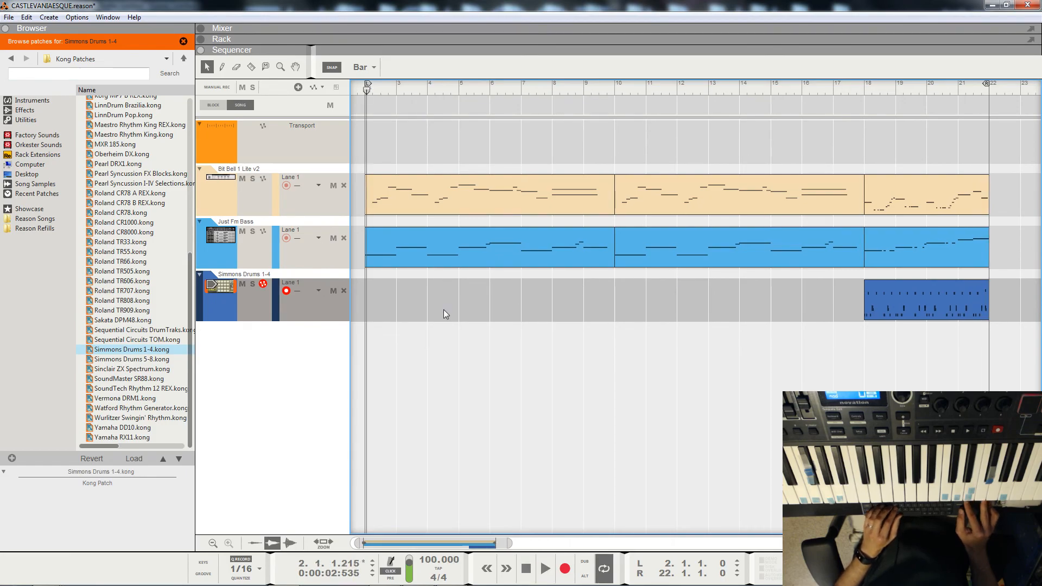
key(ctrl+s)
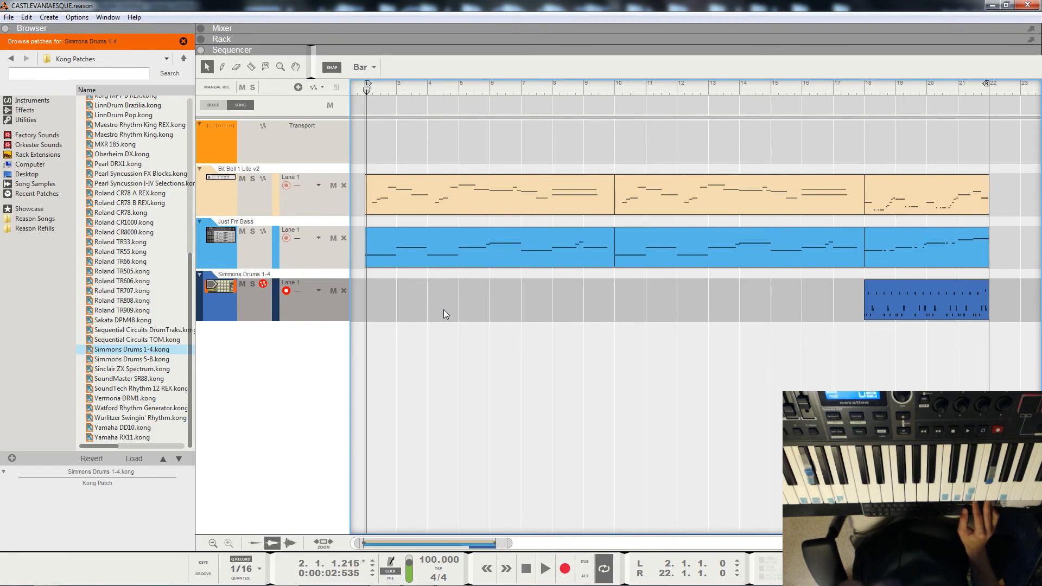
Step: Play the closing section again from bar 18 and return the song position to bar 18
click(862, 87)
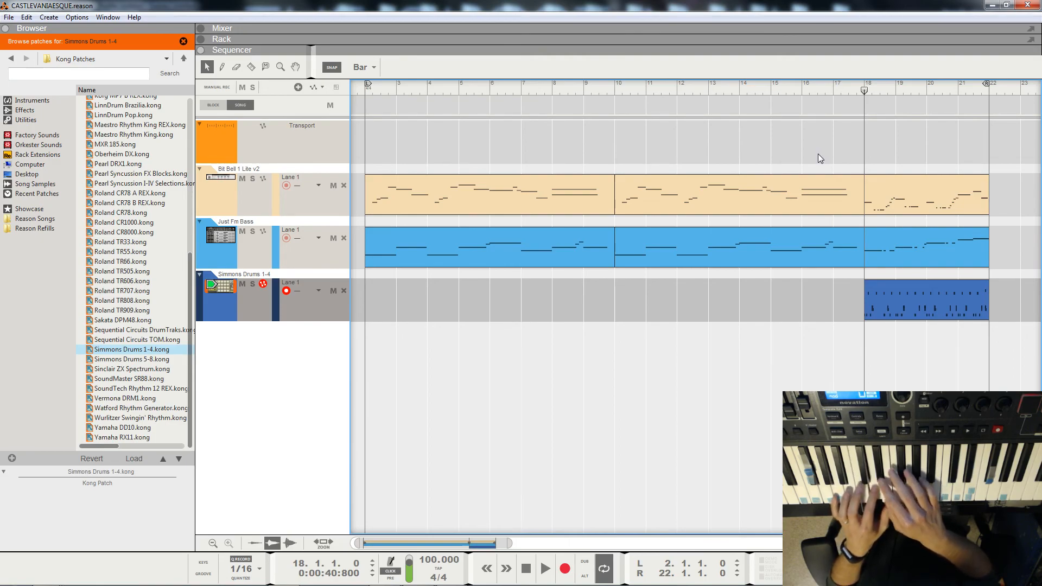
key(space)
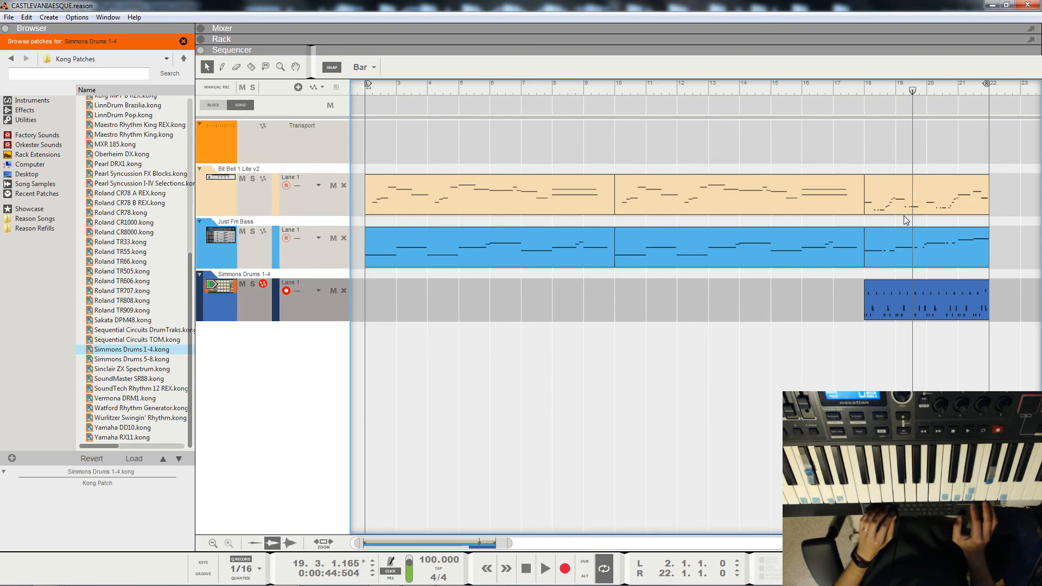
click(864, 89)
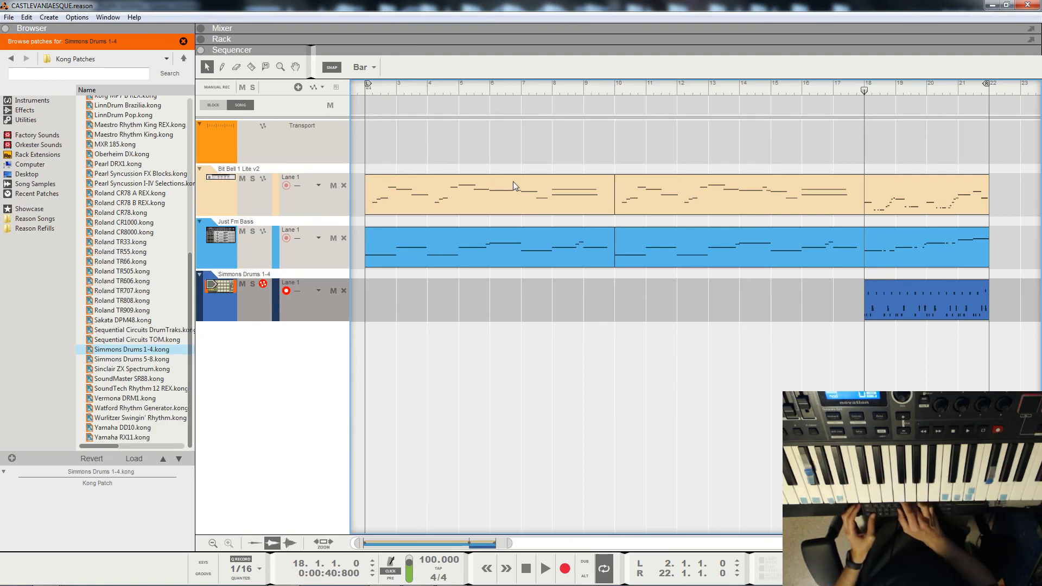
Step: Check the Simmons kit's low tom, high tom and clap pads in the rack, and return the song position to bar 2
key(F6)
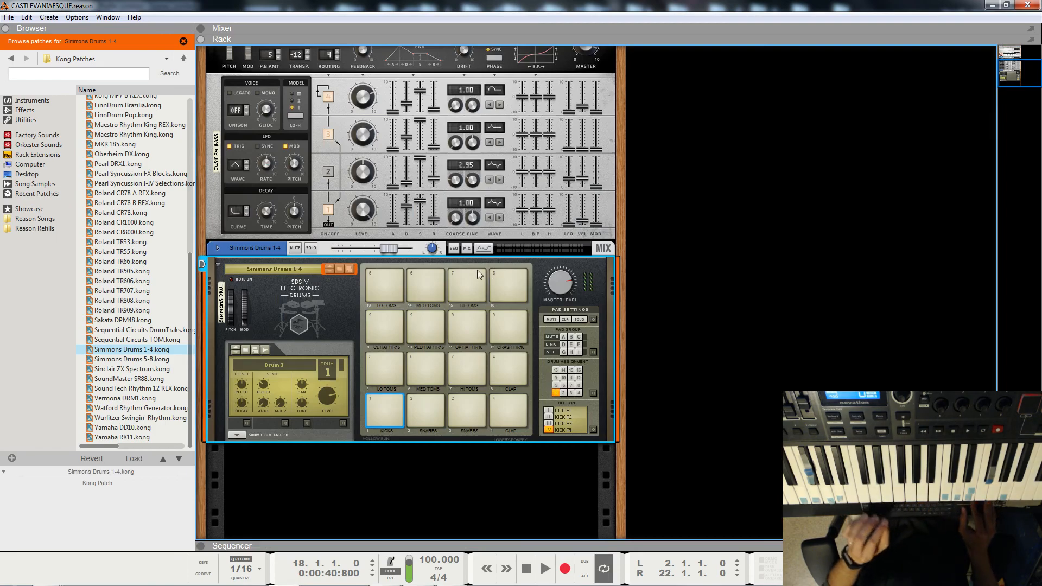
click(402, 286)
click(467, 286)
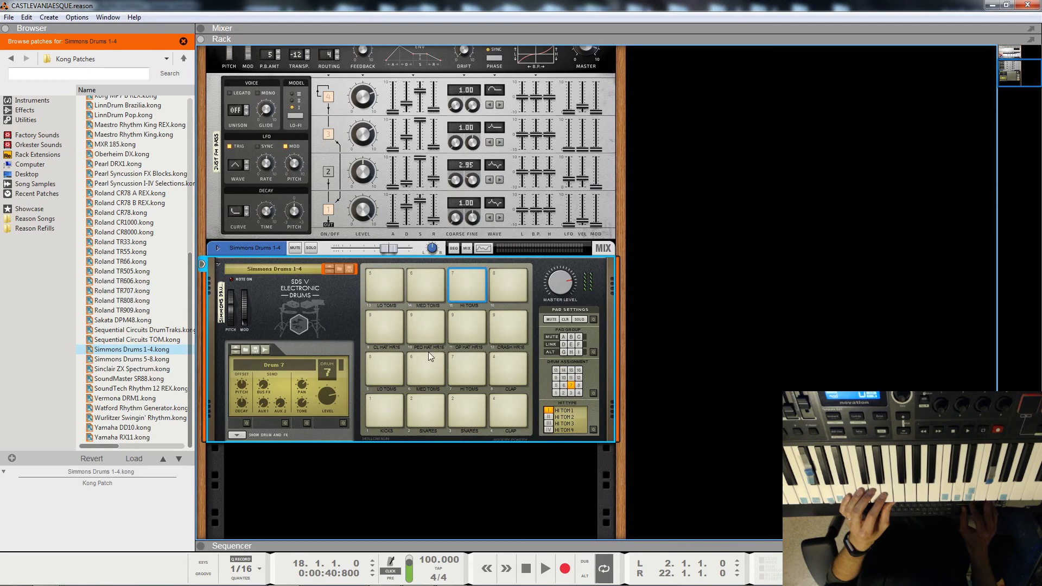
click(503, 365)
click(507, 404)
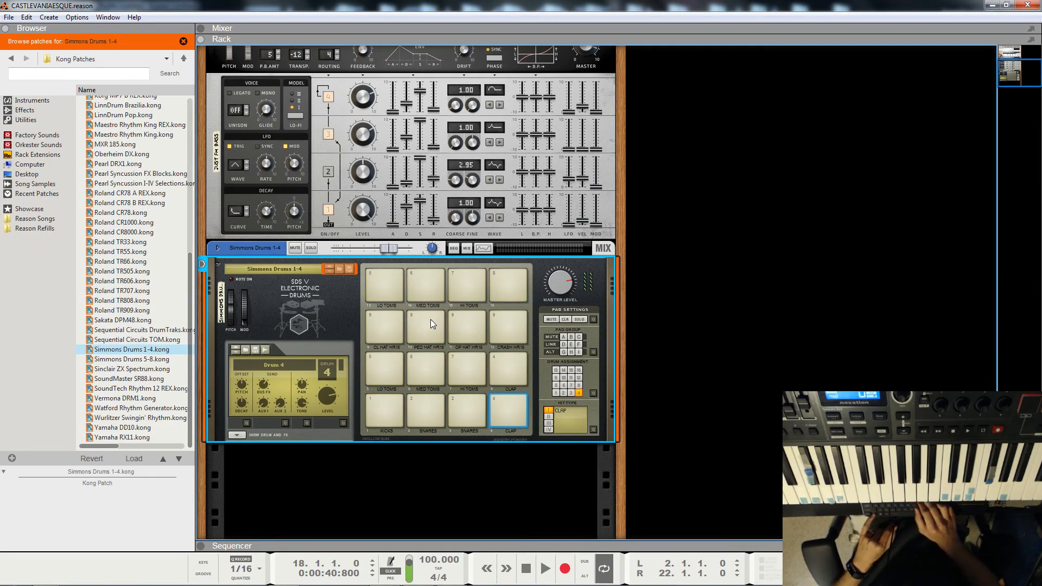
key(F7)
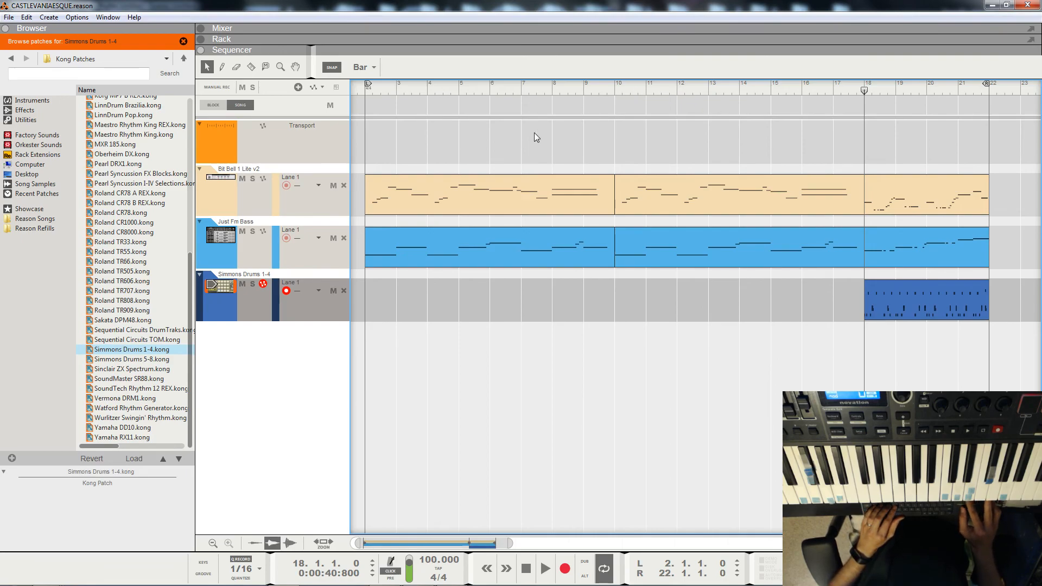
click(364, 92)
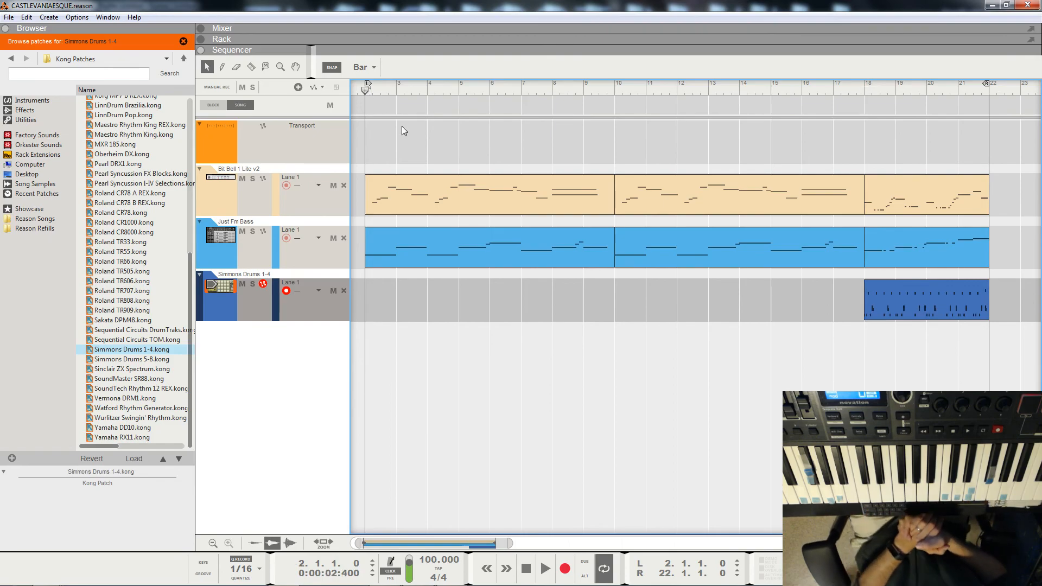